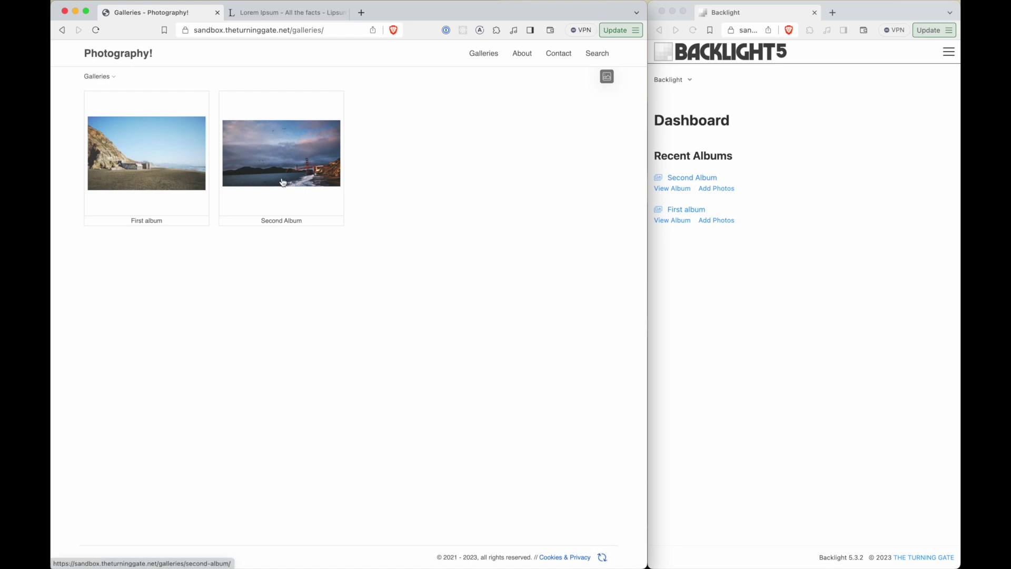
- Go to the Designer's template list from the Backlight admin menu
left_click(749, 333)
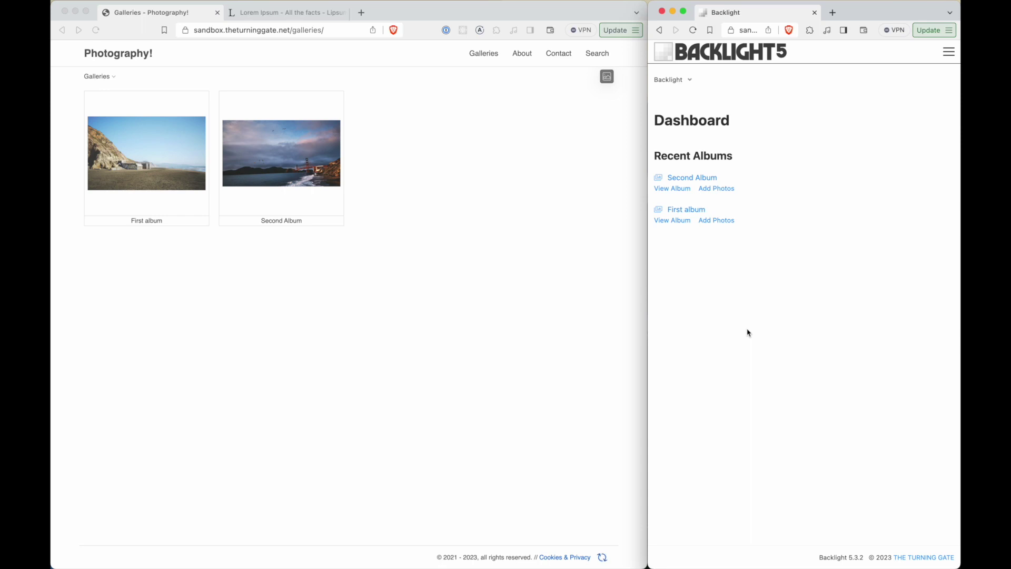
left_click(949, 52)
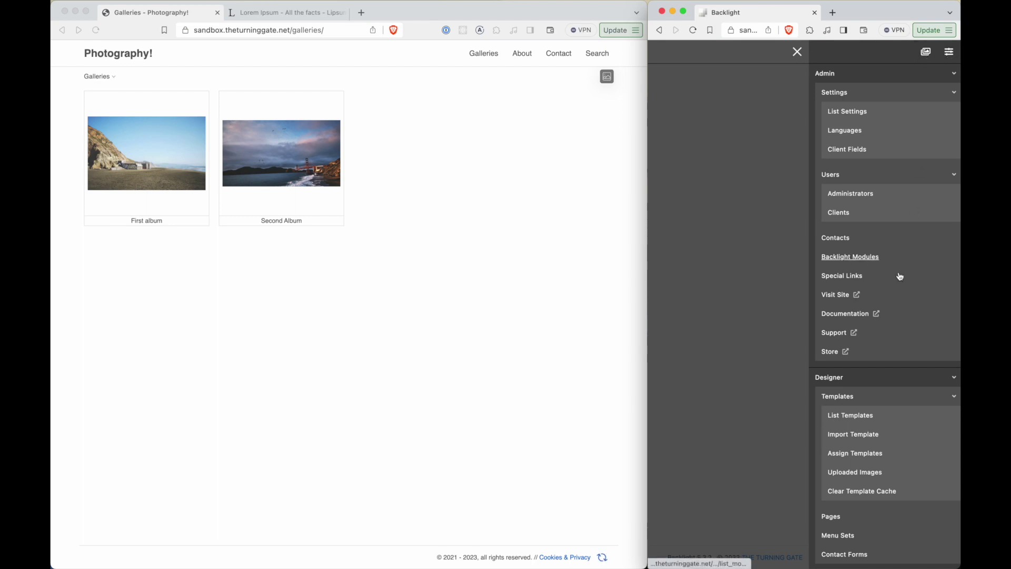
scroll(898, 275, "down", 3)
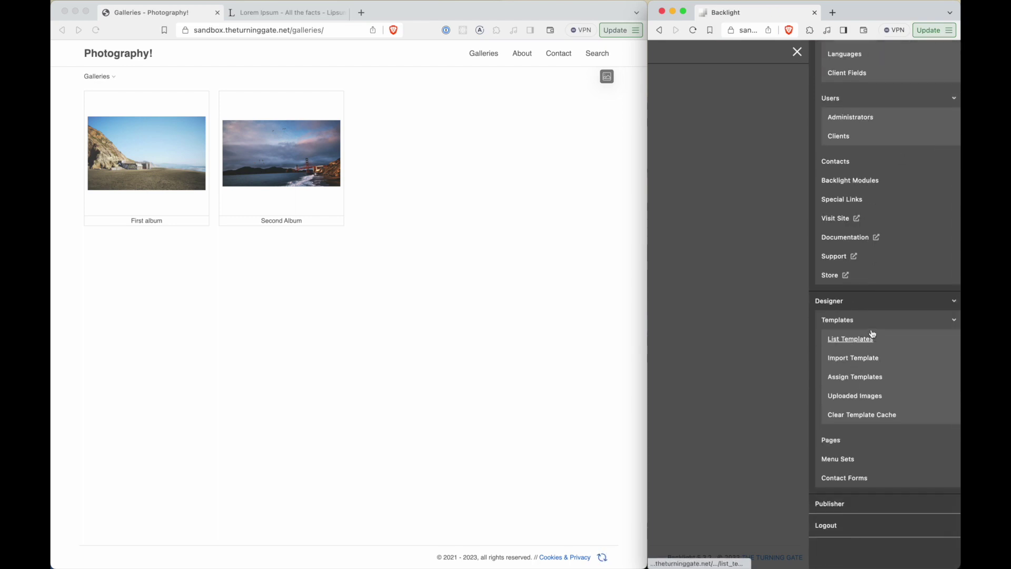
left_click(858, 339)
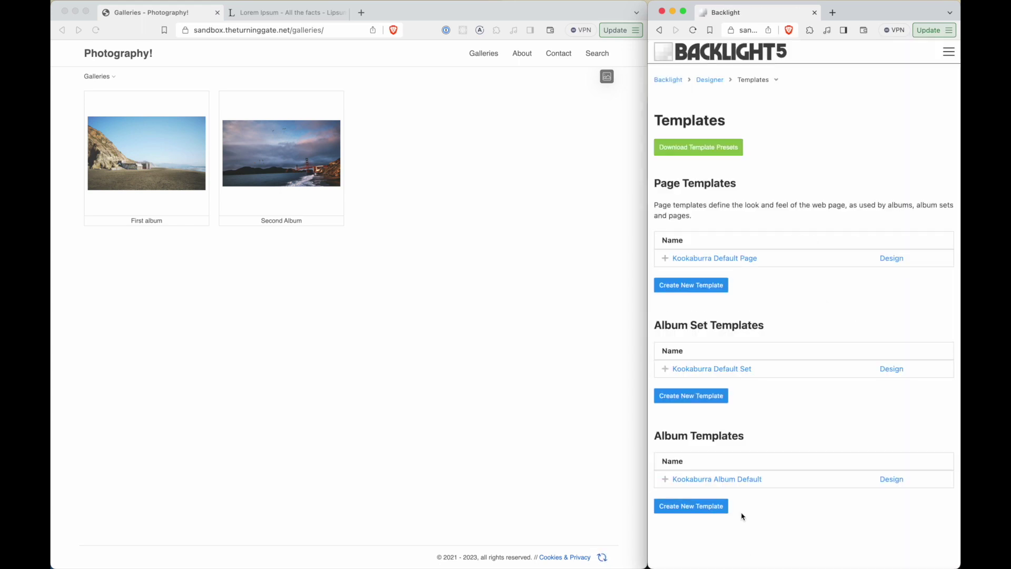
- Create an album template named 'Kookaburra Essay' with the Kookaburra Essay type
left_click(707, 511)
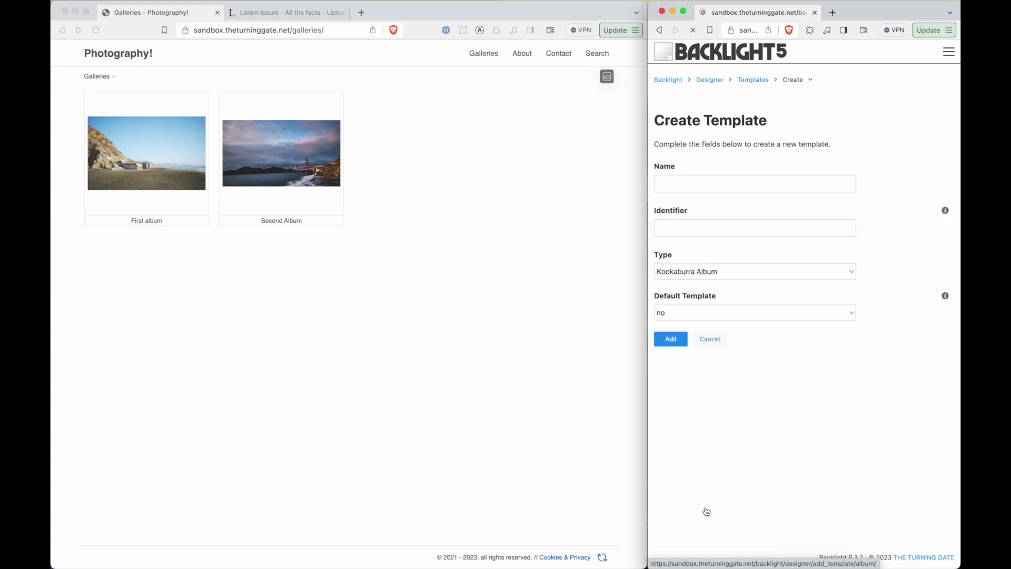
left_click(689, 184)
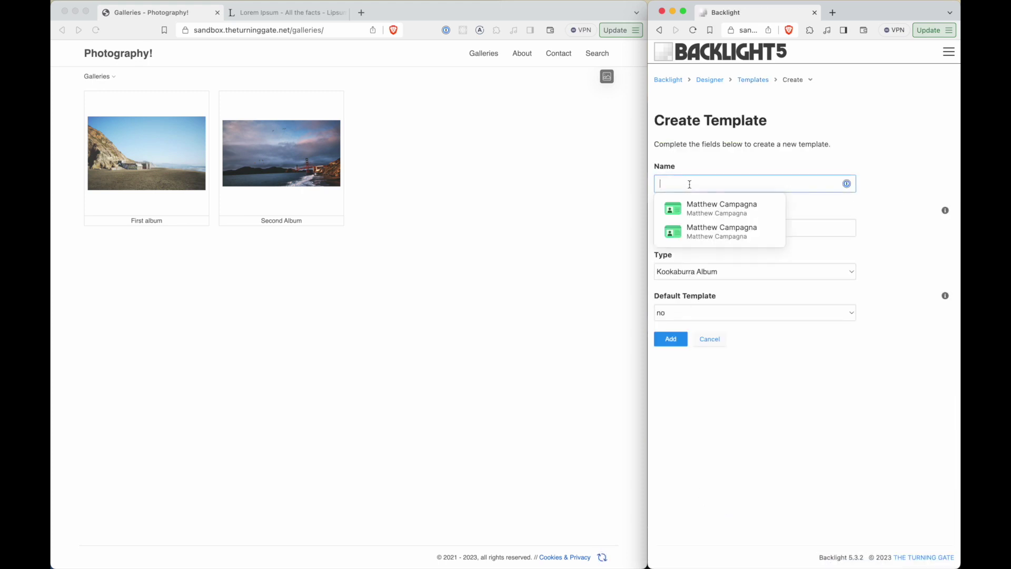
type("Kookaburra Essay")
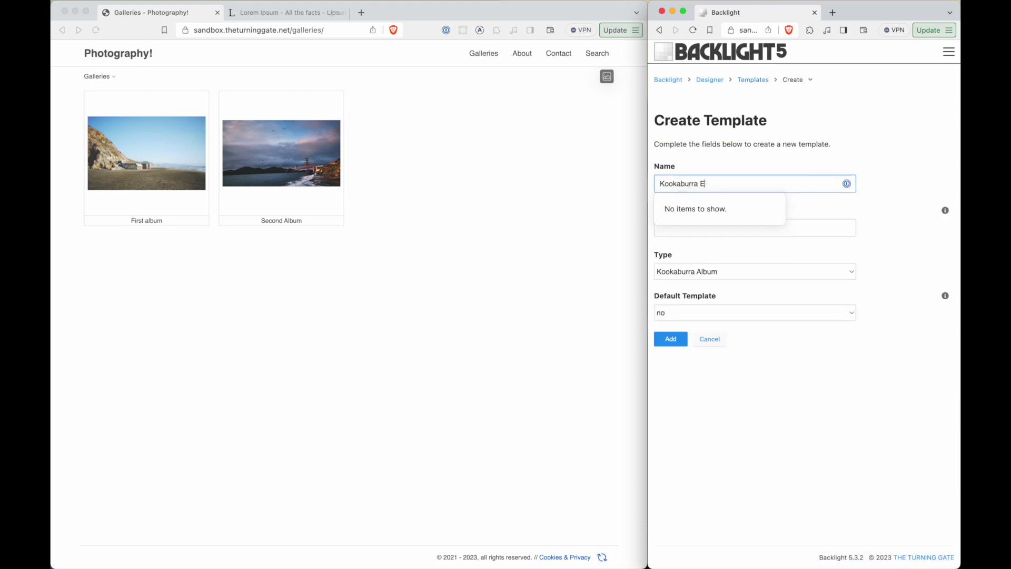
left_click(776, 415)
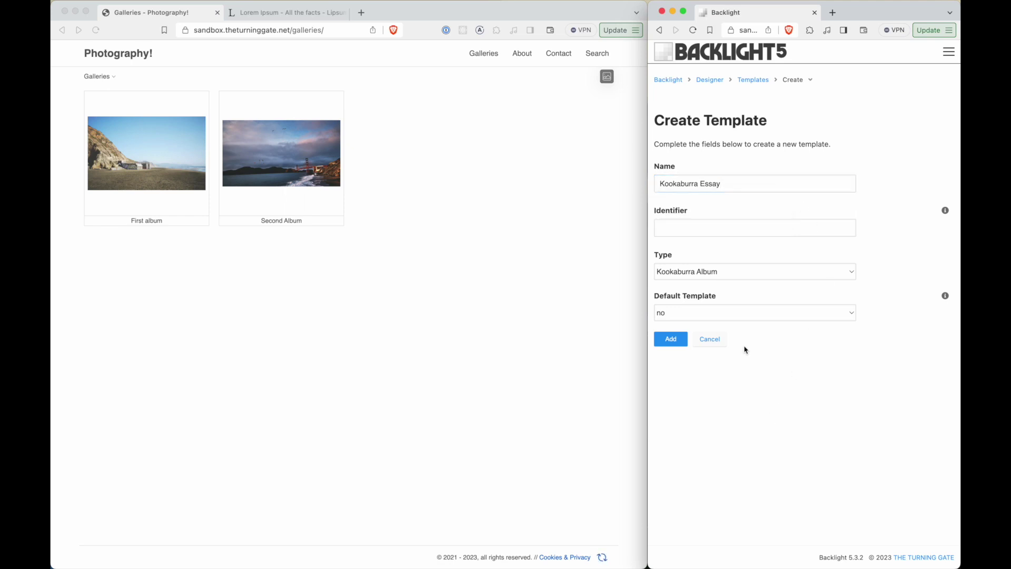
left_click(720, 273)
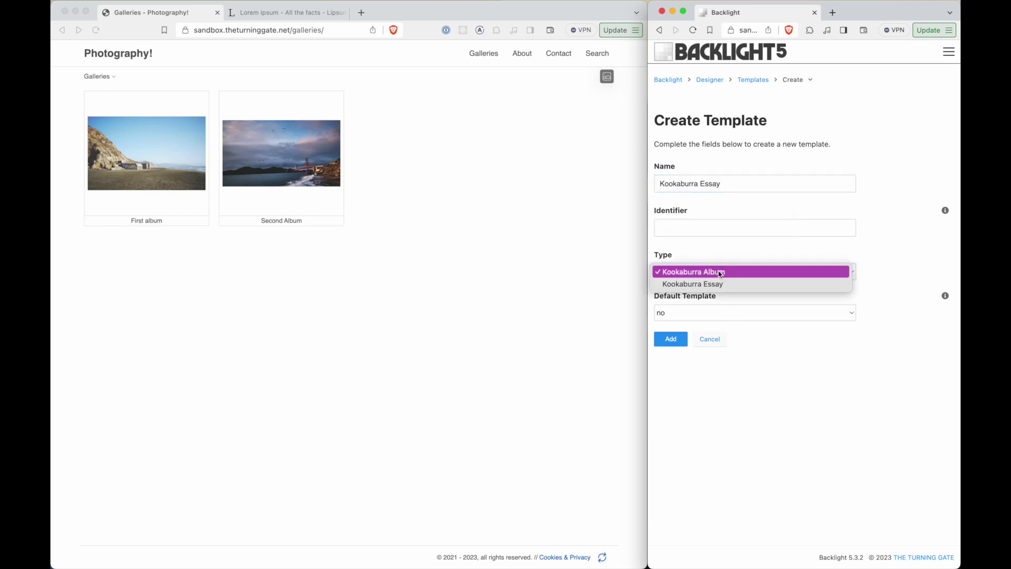
left_click(701, 284)
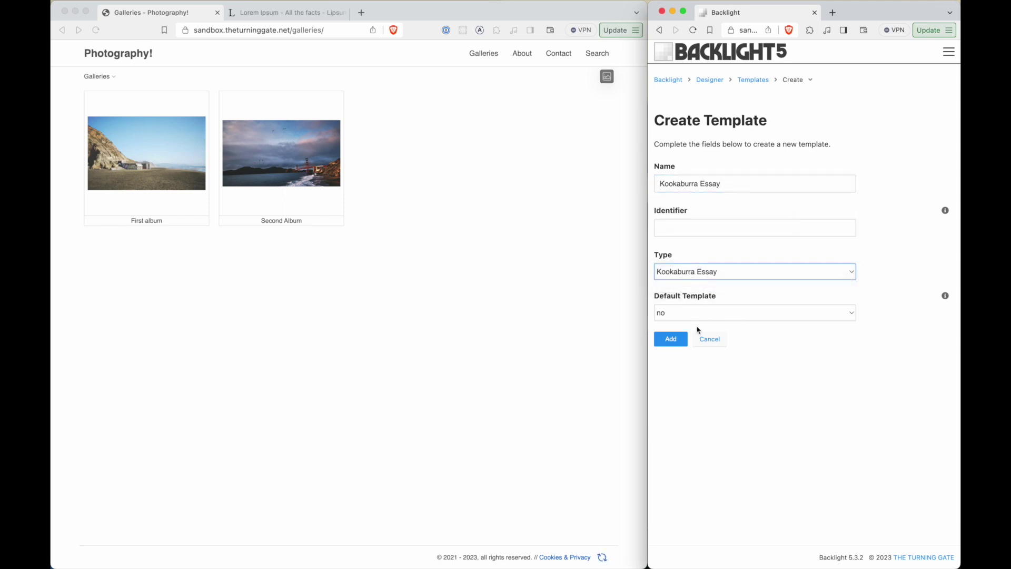
left_click(677, 343)
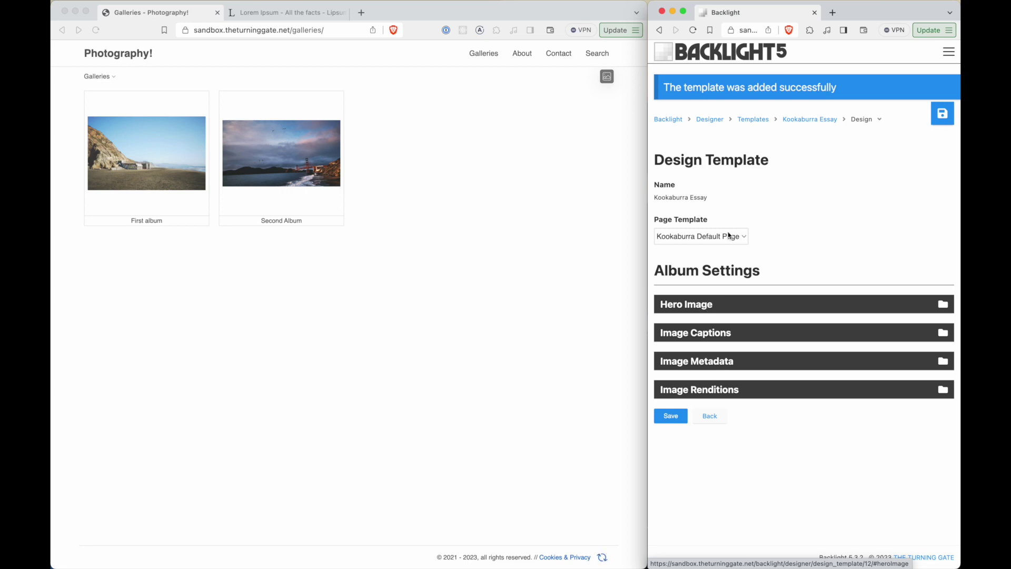
left_click(761, 121)
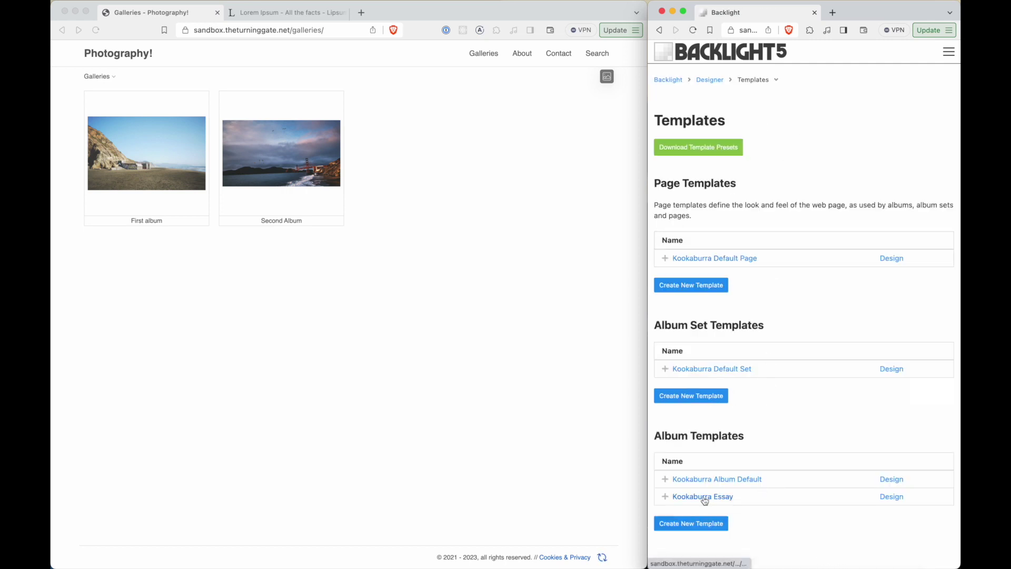
left_click(949, 52)
- Open the Galleries set in Publisher and start a new album there
left_click(924, 52)
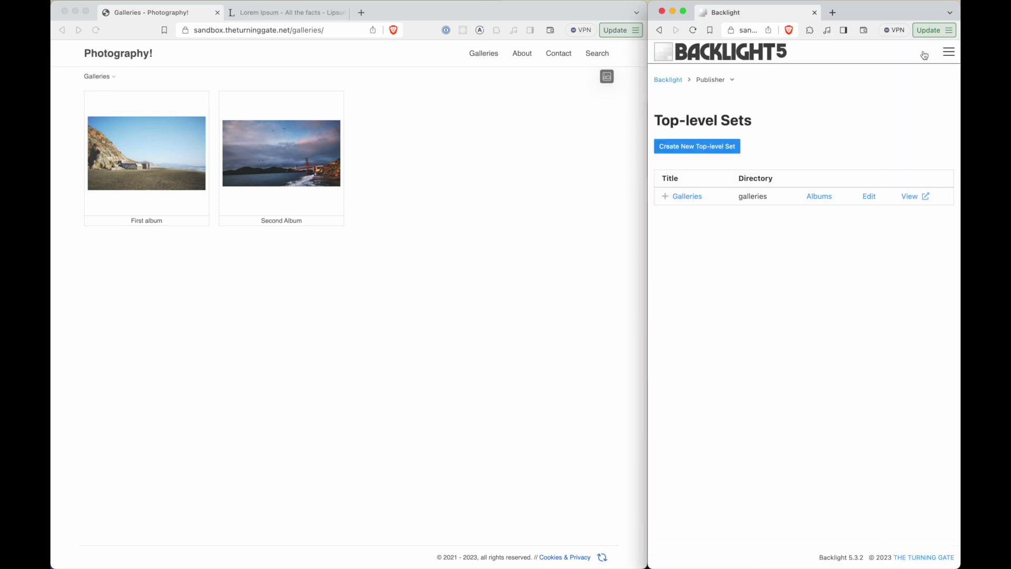
left_click(693, 196)
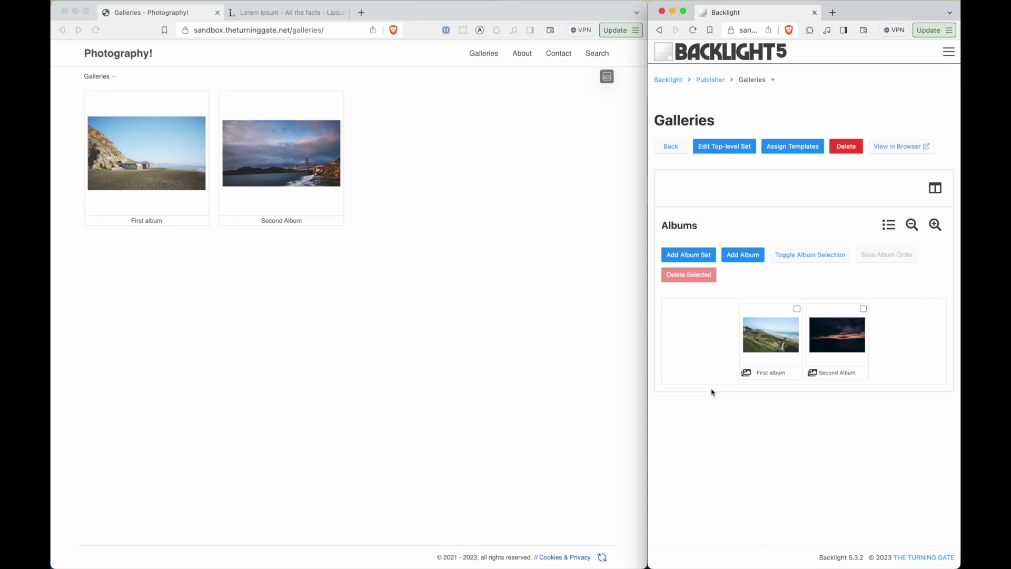
left_click(739, 259)
- Save the album titled 'First Essay' with the Kookaburra Essay template, then open its Add Photos page
left_click(695, 159)
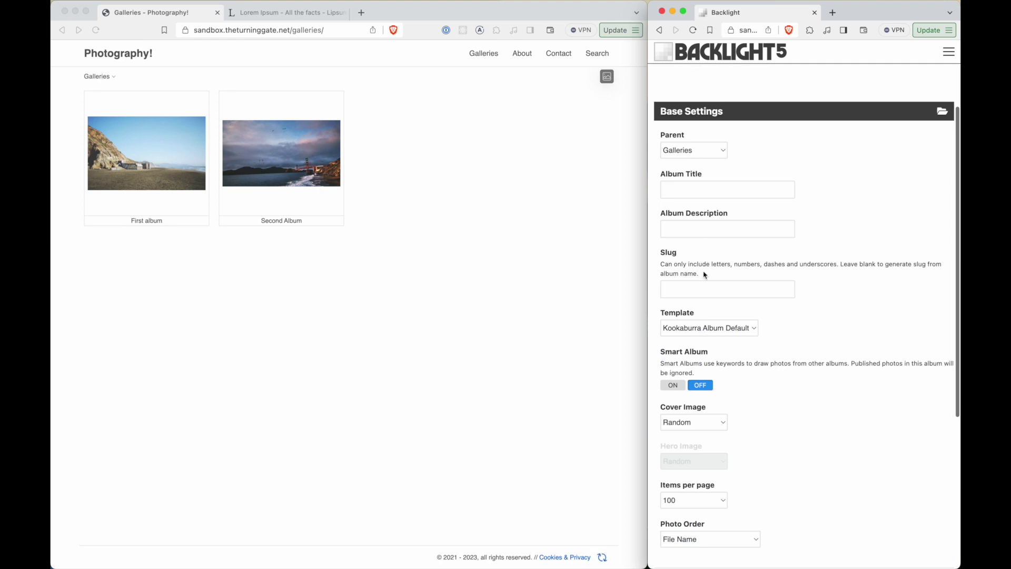
left_click(725, 188)
type("Firs")
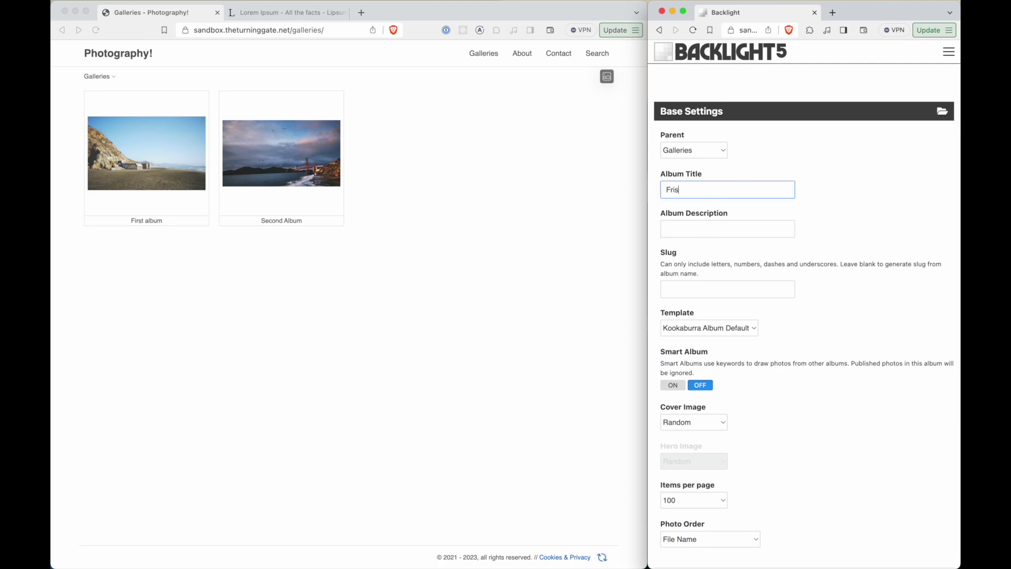
key("BackSpace")
key("BackSpace")
key("BackSpace")
type("irst Essay")
left_click(706, 326)
left_click(705, 341)
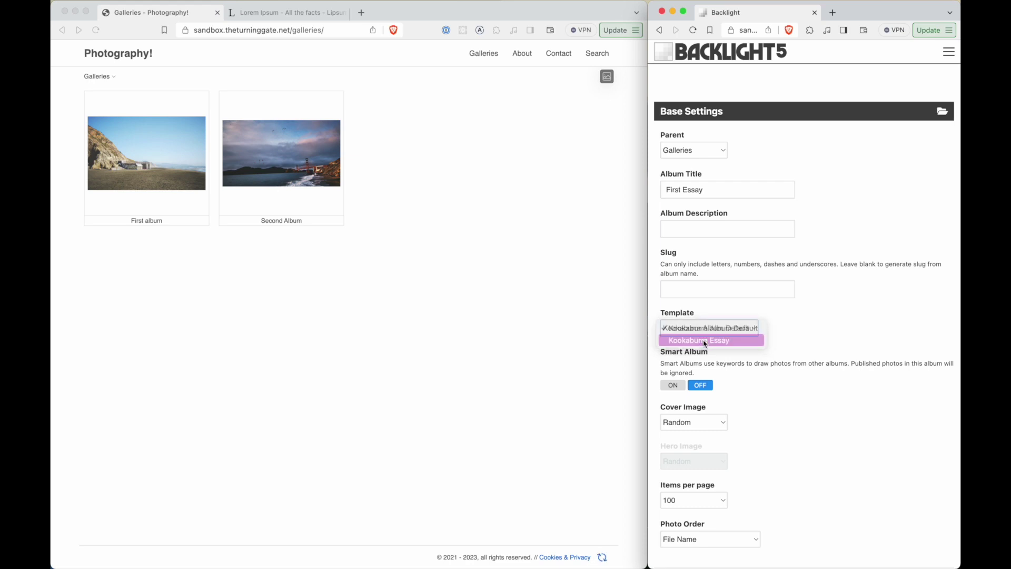
scroll(705, 343, "down", 5)
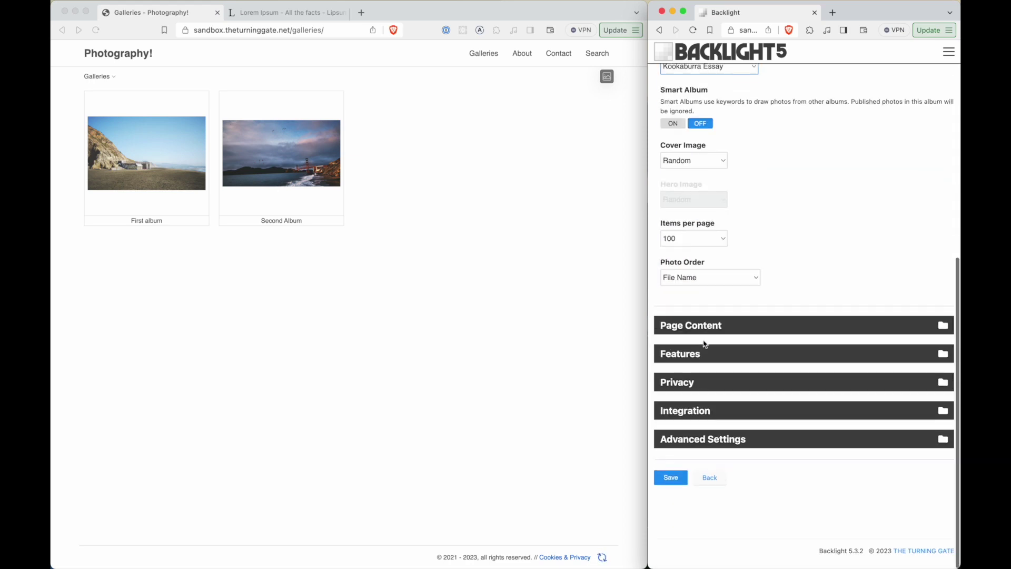
left_click(671, 484)
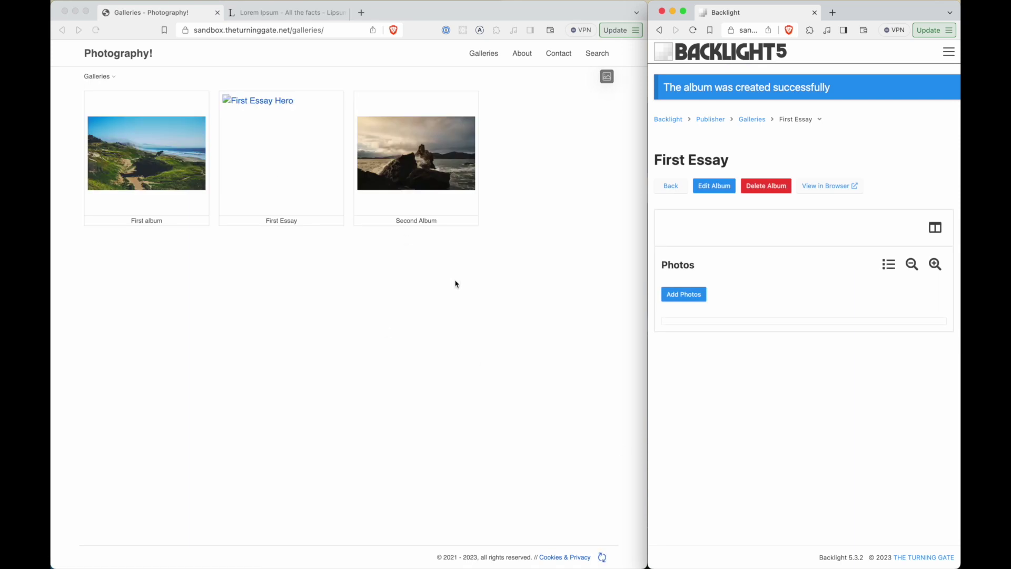
left_click(693, 294)
- Drag the 38 selected JPEGs from the Essay demo folder in Finder into Backlight and upload them
key("super+Tab")
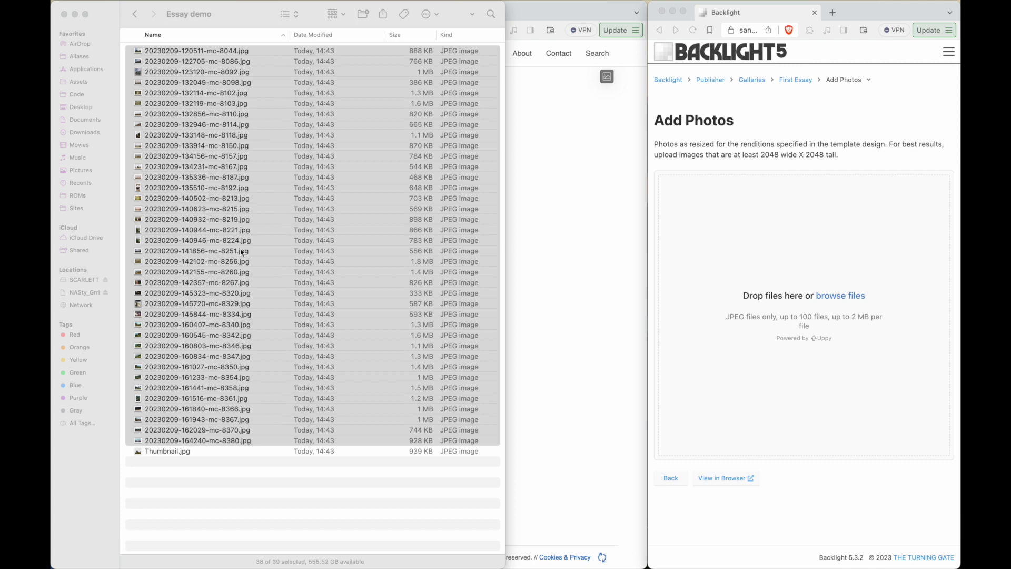
left_click_drag(245, 252, 865, 315)
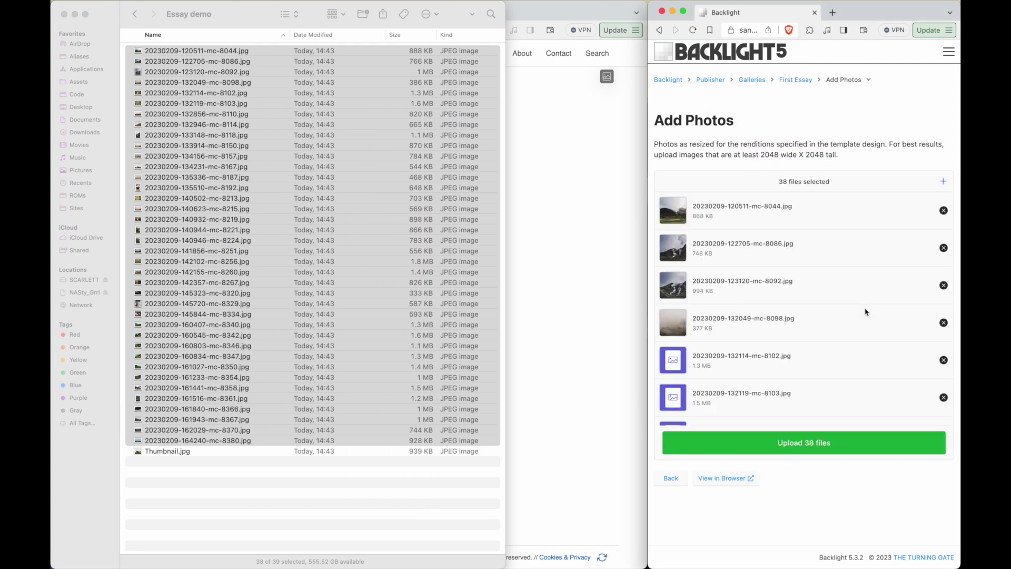
left_click(793, 443)
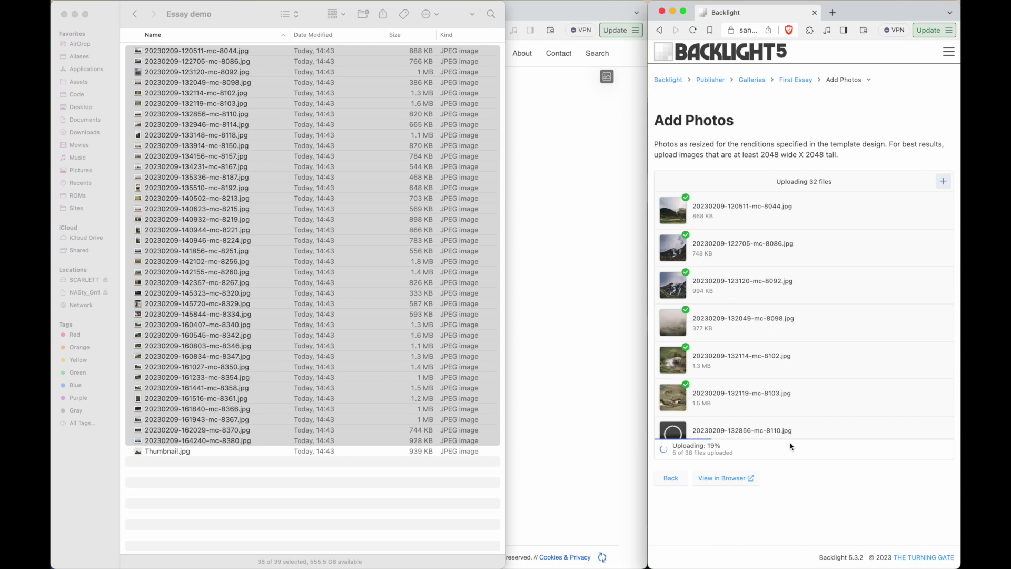
left_click(615, 343)
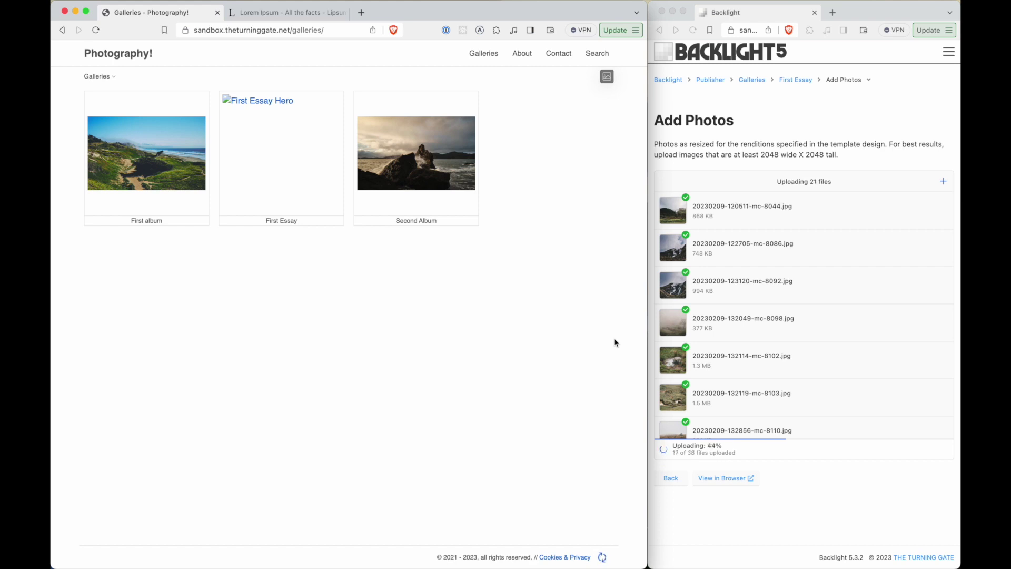
left_click(289, 14)
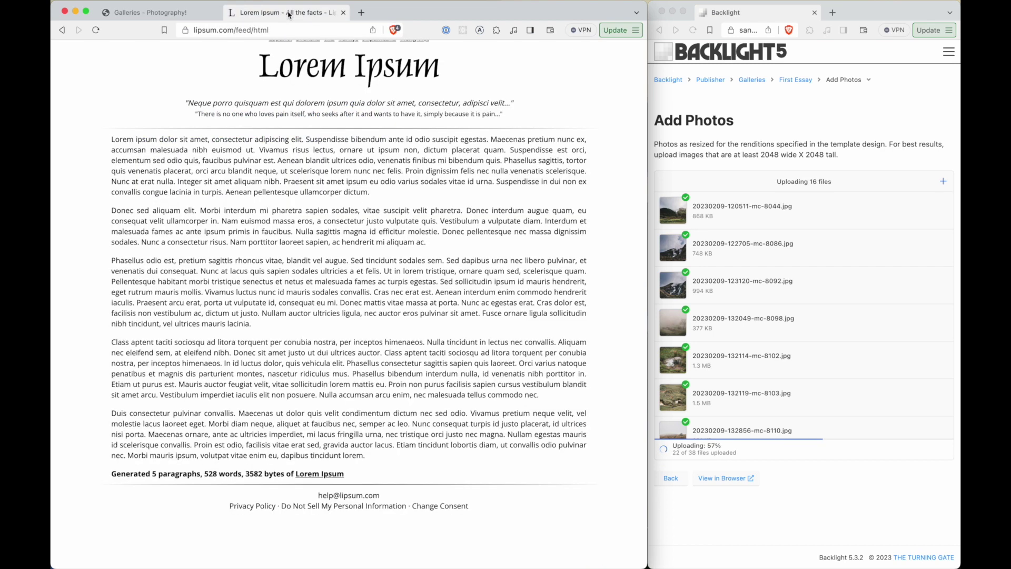
- Select the five lorem ipsum paragraphs on lipsum.com, then go back to the First Essay album page
triple_click(129, 139)
key("super+c")
left_click(125, 135)
left_click_drag(117, 137, 296, 392)
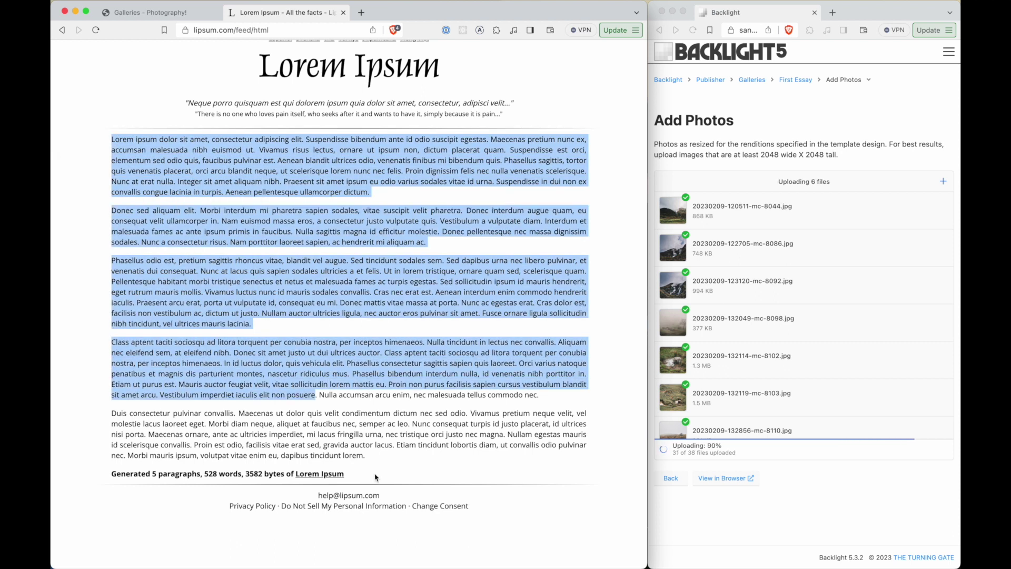
left_click(369, 458, "shift")
left_click(396, 456)
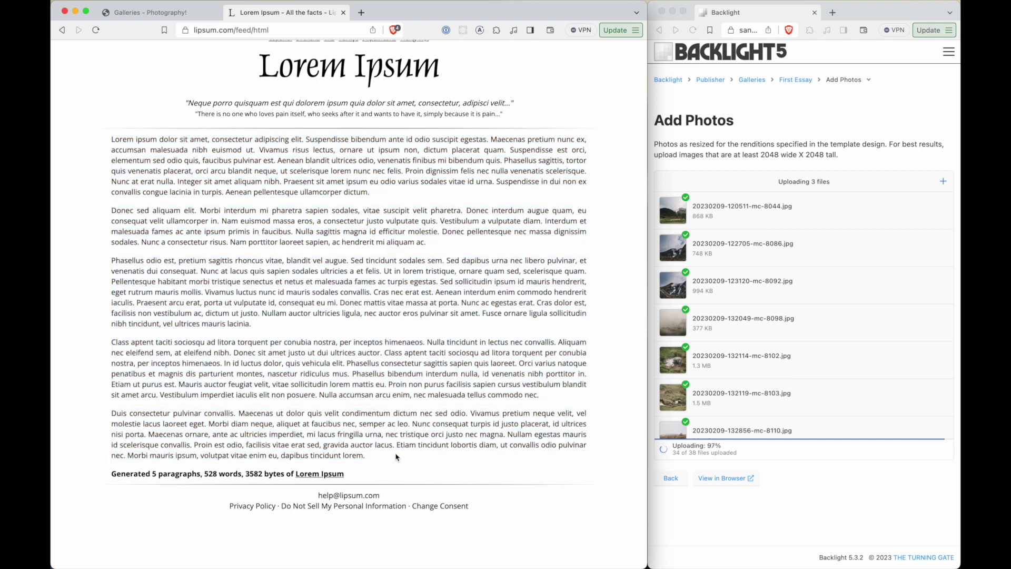
left_click(168, 13)
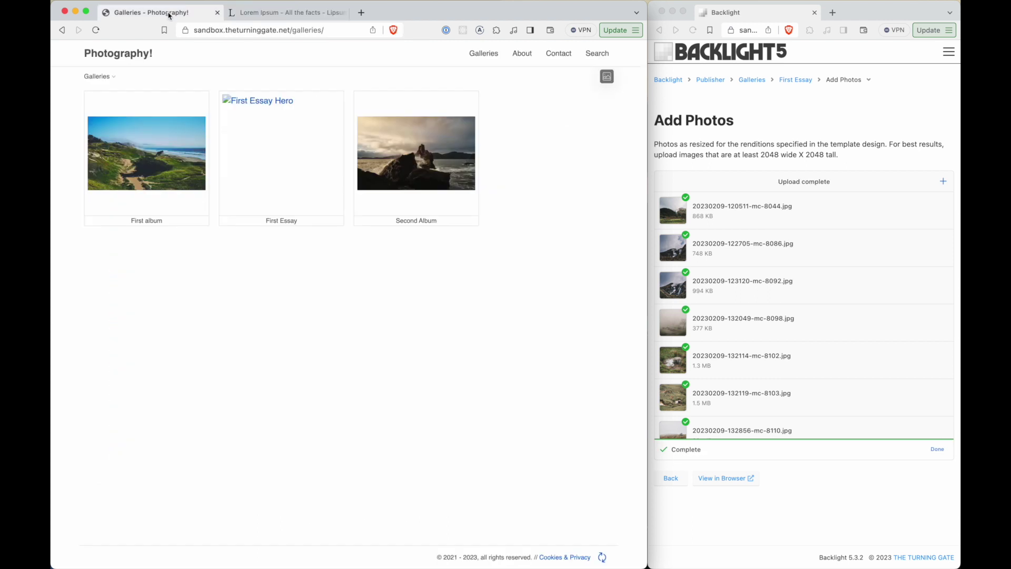
left_click(671, 479)
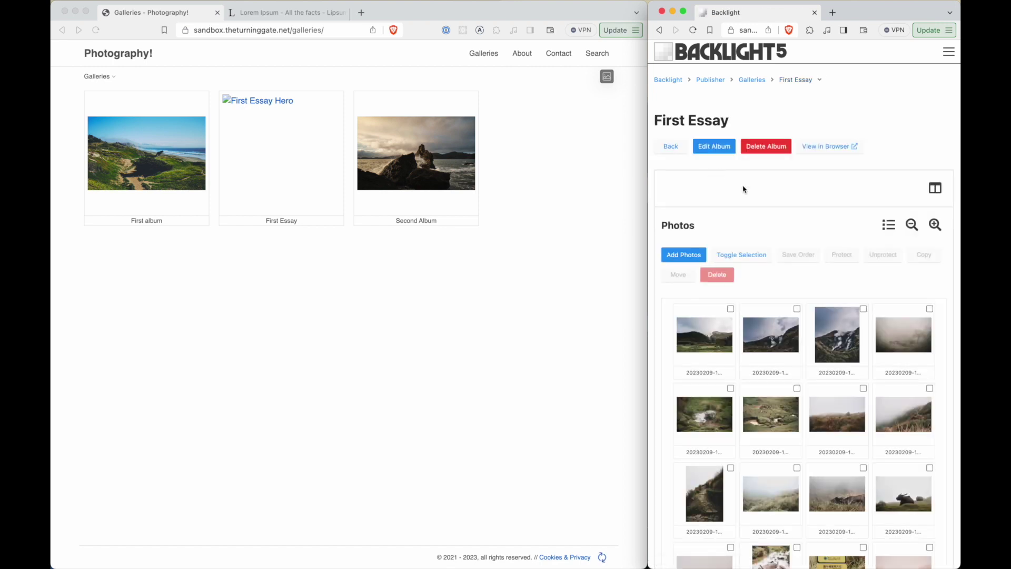
- Paste the five lorem ipsum paragraphs into First Essay's Main Copy, save, and view the album page
left_click(716, 149)
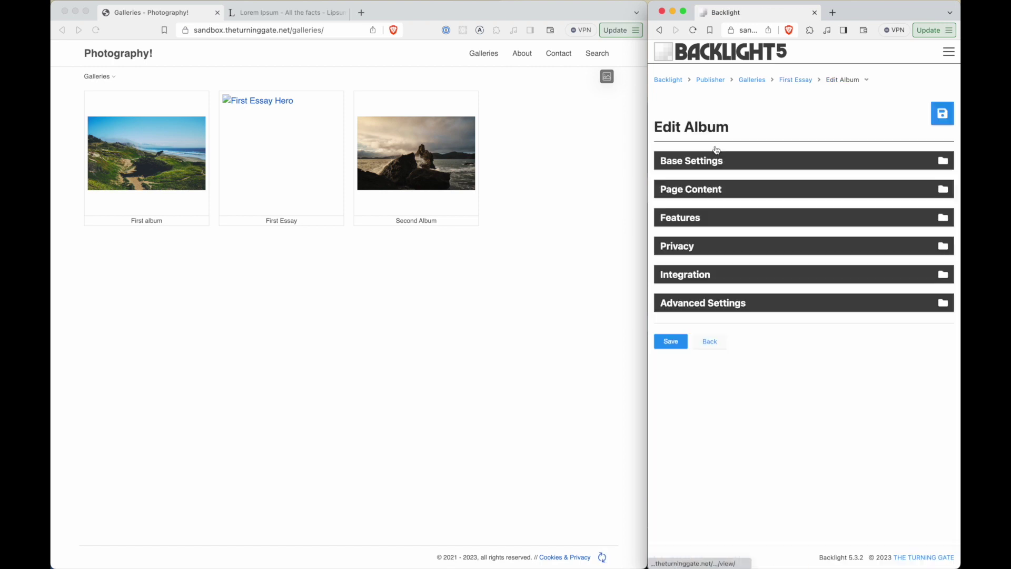
left_click(718, 189)
left_click(703, 189)
key("super+v")
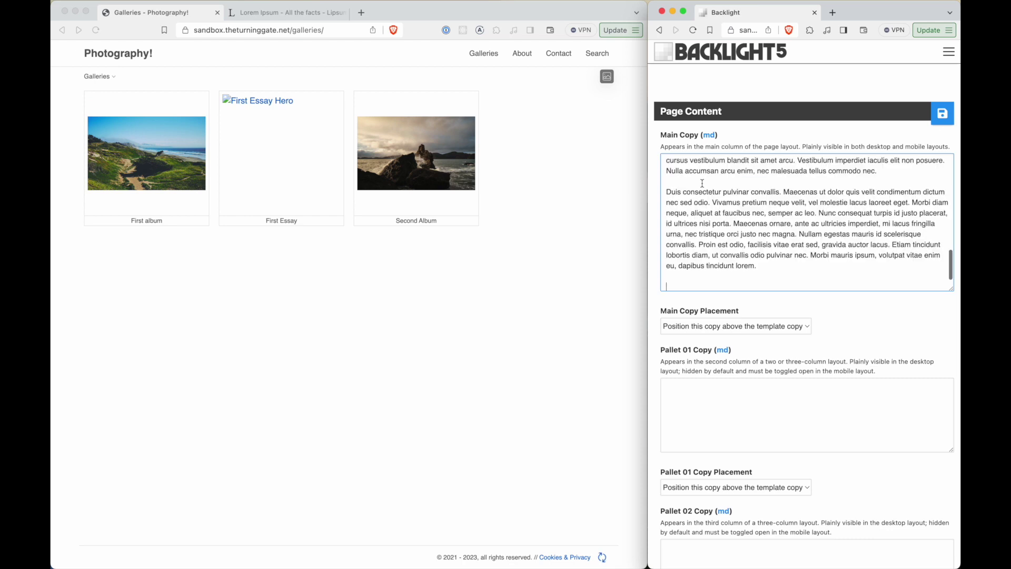
key("BackSpace")
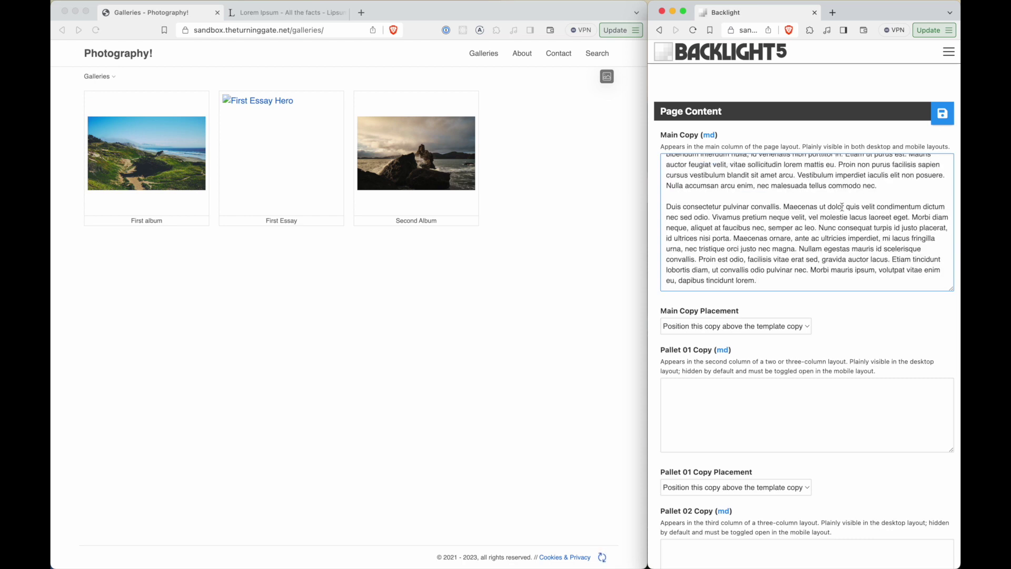
key("super+s")
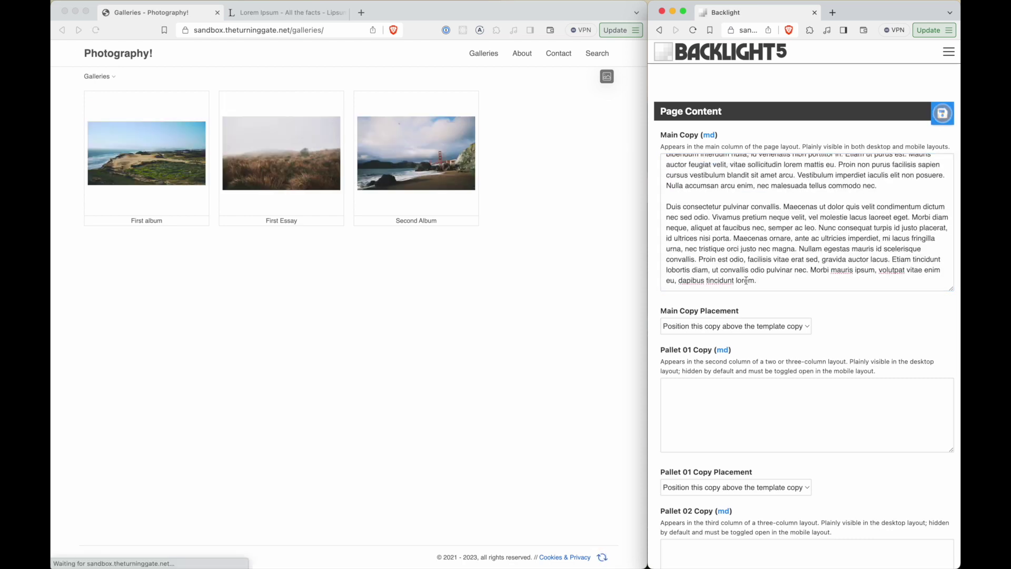
left_click(416, 316)
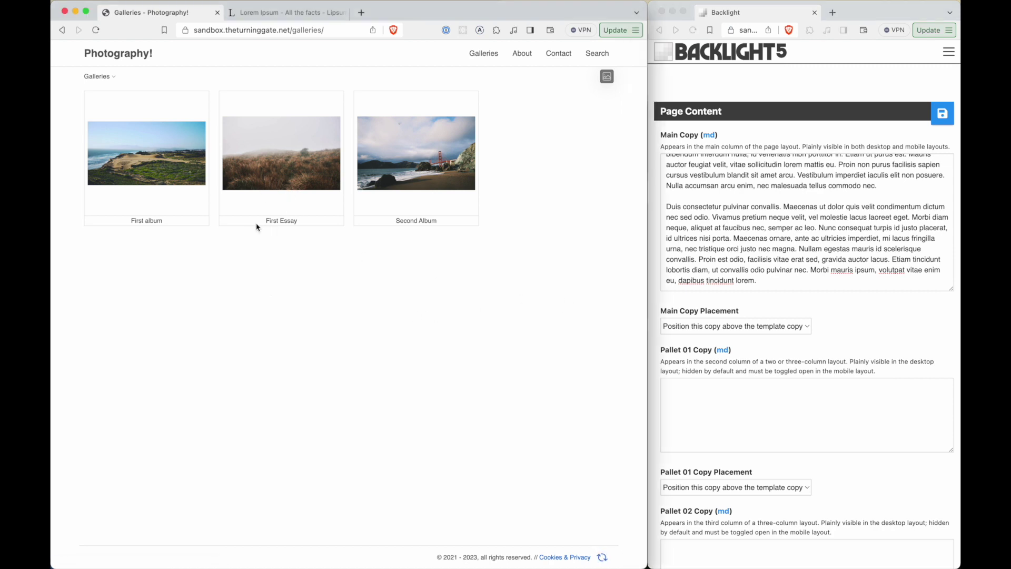
left_click(289, 161)
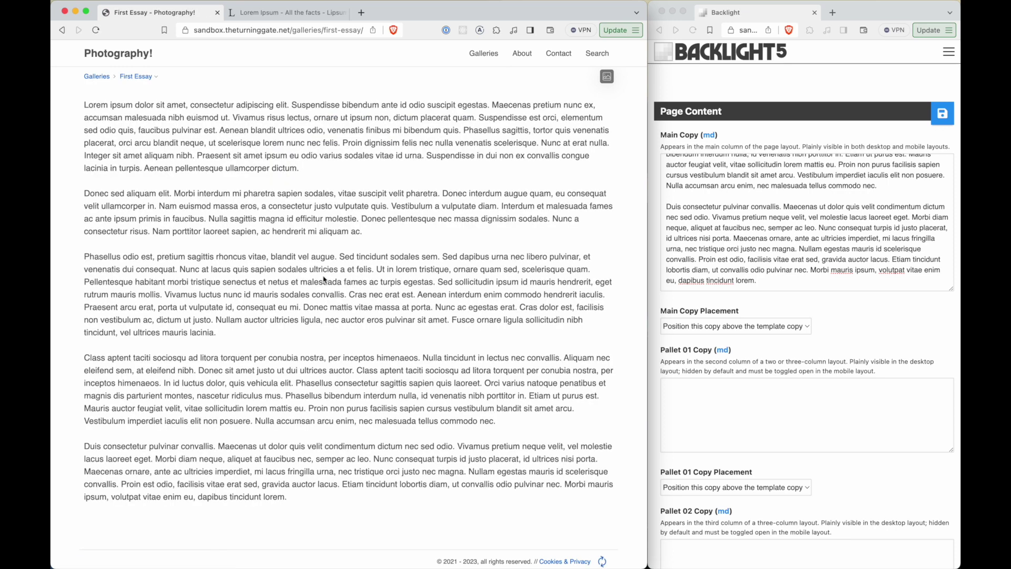
- Drag the Main Copy box's resize handle far down to enlarge the text area
scroll(324, 279, "down", 2)
scroll(324, 277, "up", 2)
left_click(834, 263)
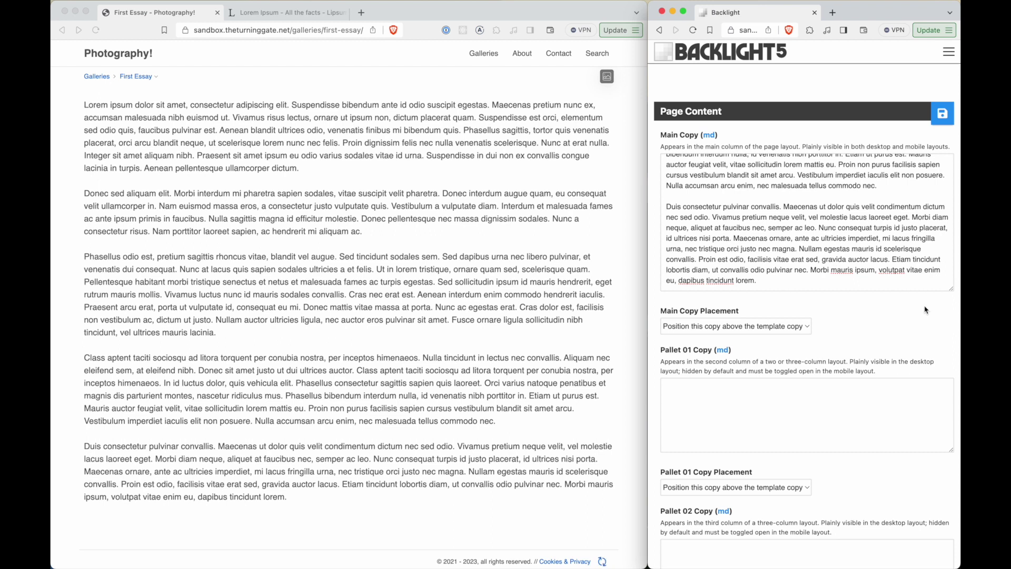
left_click_drag(952, 289, 928, 559)
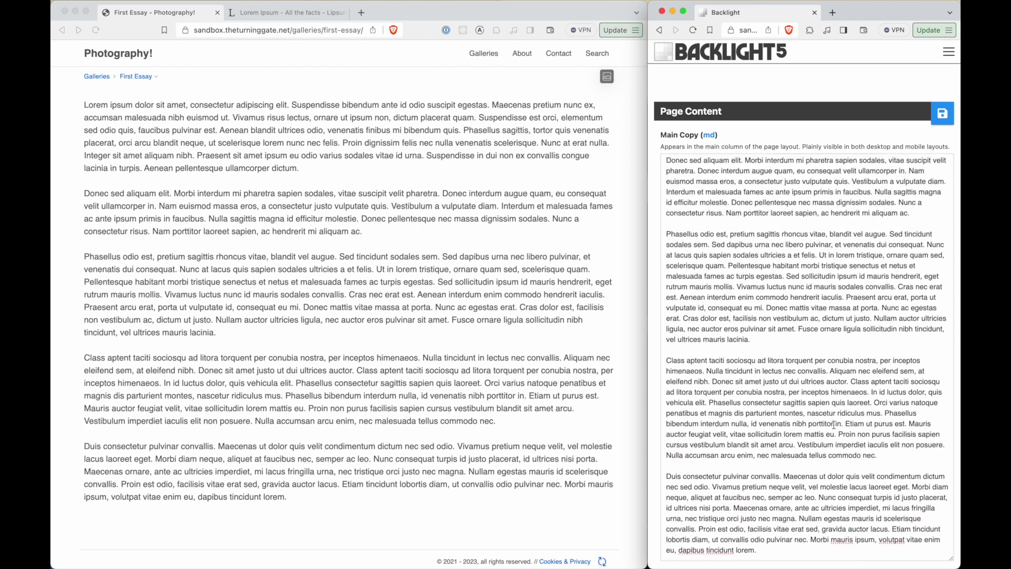
left_click(450, 173)
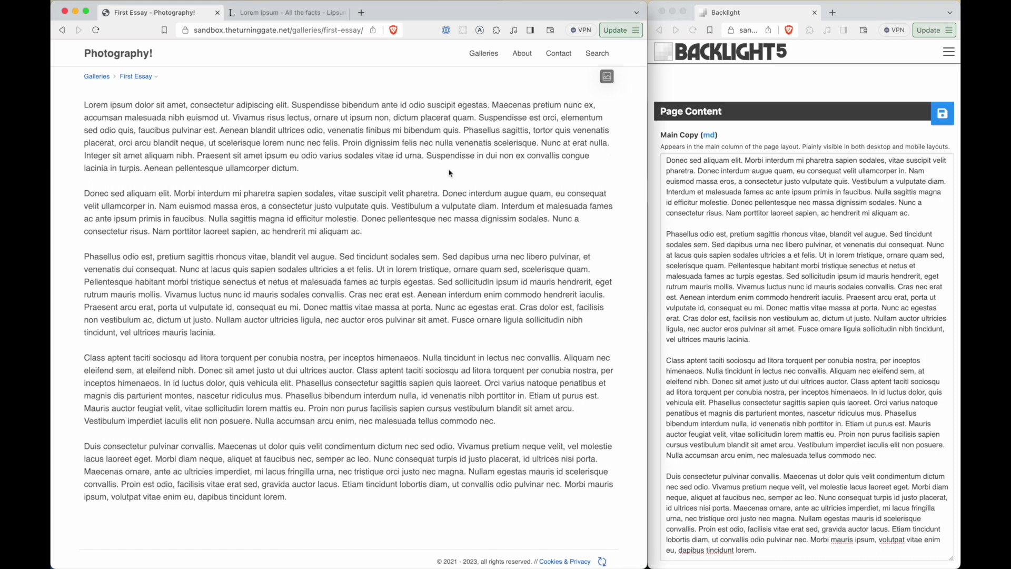
left_click(692, 166)
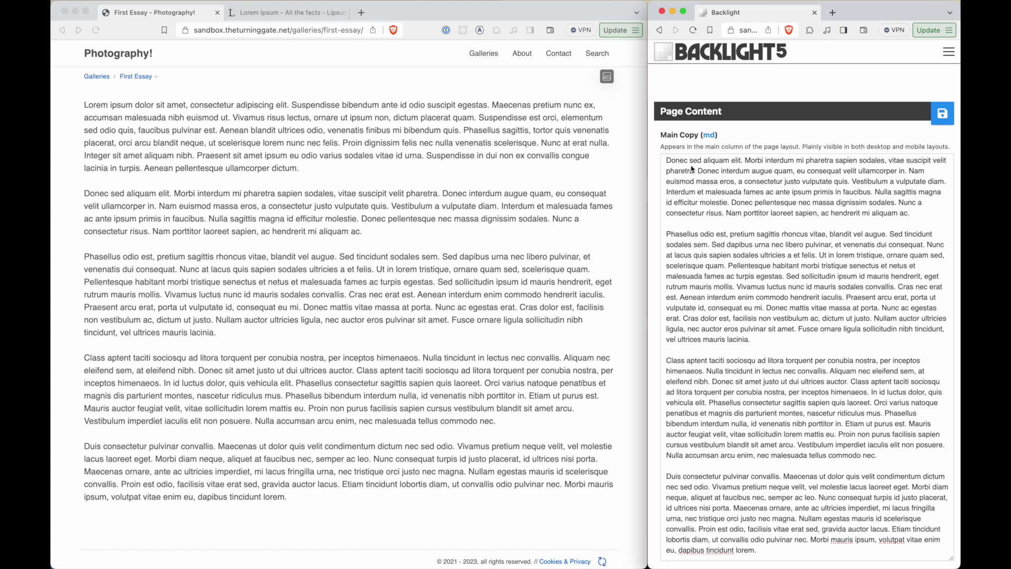
left_click(684, 165)
- Paste the opening Lorem ipsum paragraph at the top of Main Copy, add a '# First Essay' heading, and save
key("super+v")
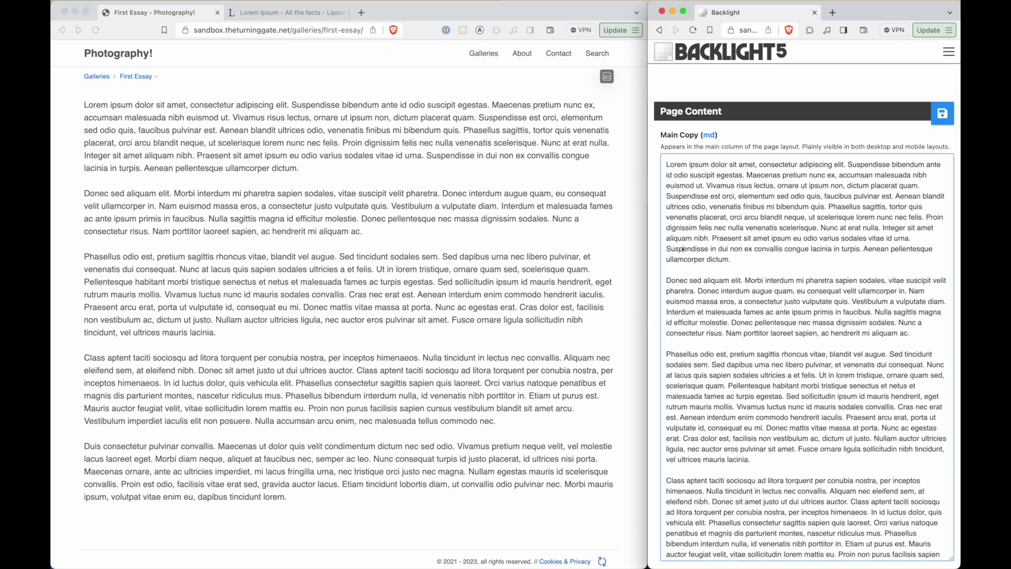
key("Return")
key("Return")
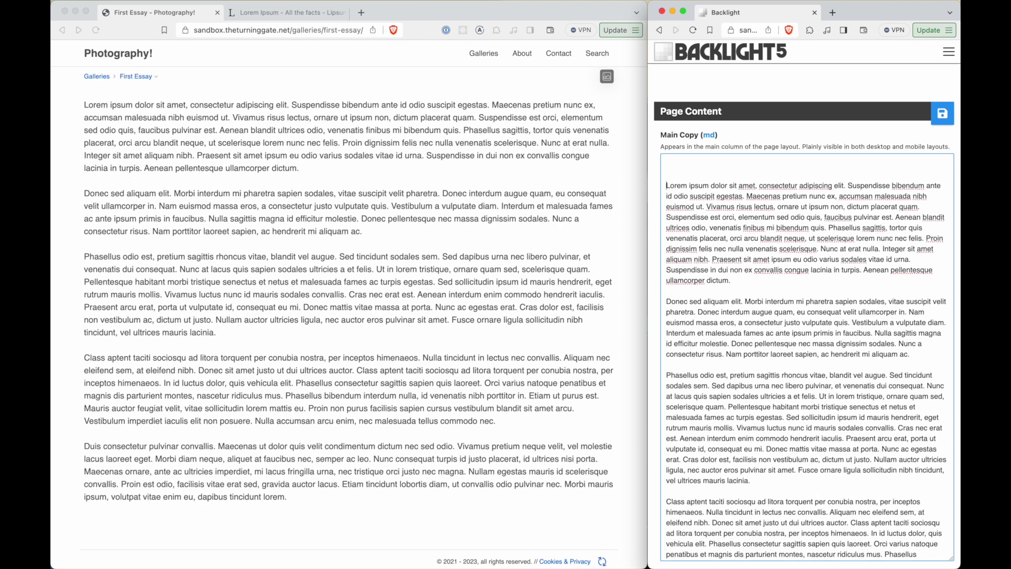
key("Up")
type("#")
left_click(940, 117)
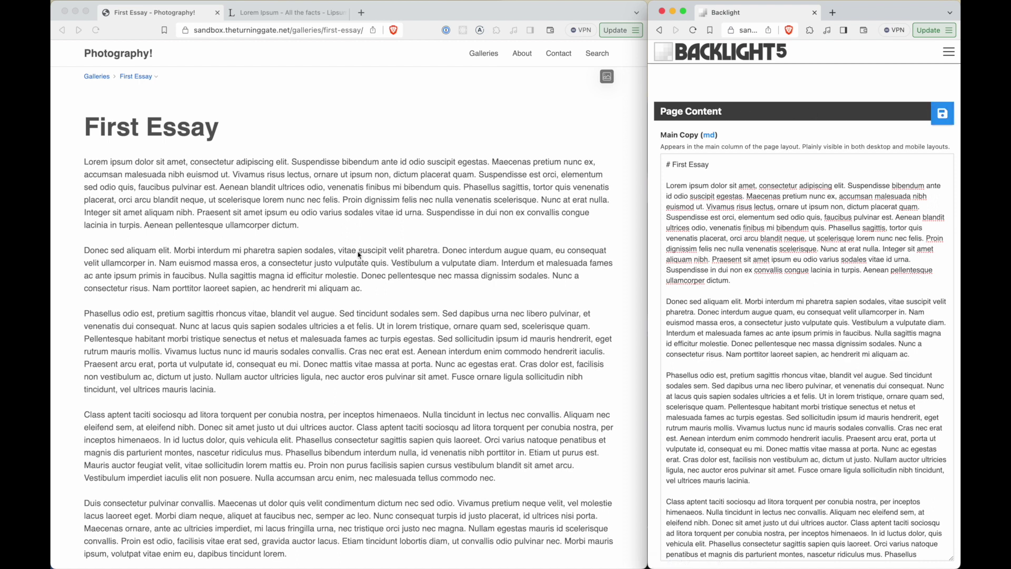
scroll(359, 255, "down", 3)
scroll(358, 255, "up", 3)
left_click(474, 205)
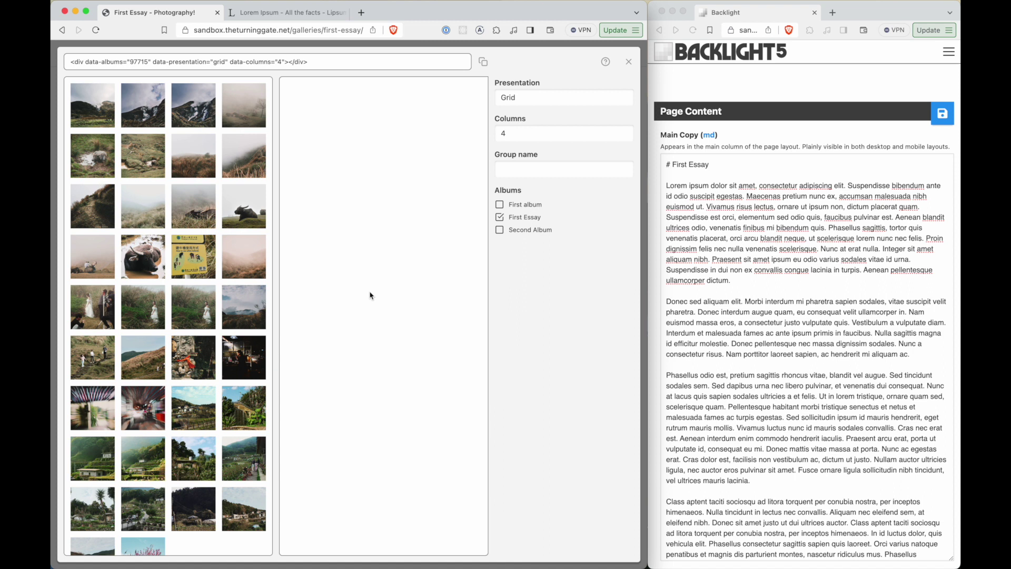
- Build a 4-column Grid embed of the album's first four photos and copy its code
scroll(174, 352, "down", 3)
scroll(174, 351, "up", 3)
left_click(100, 112)
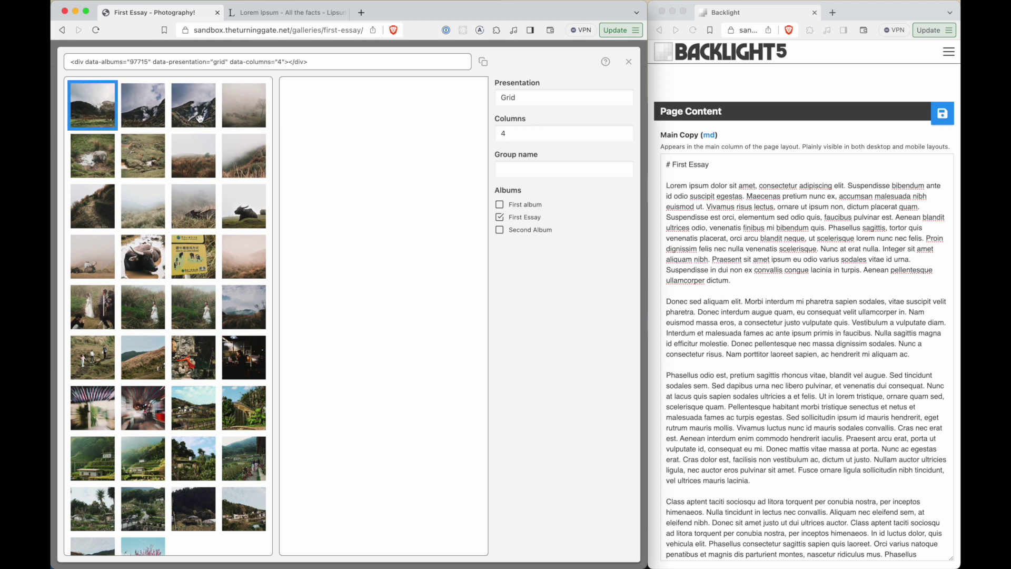
left_click(244, 114, "shift")
left_click_drag(238, 115, 381, 119)
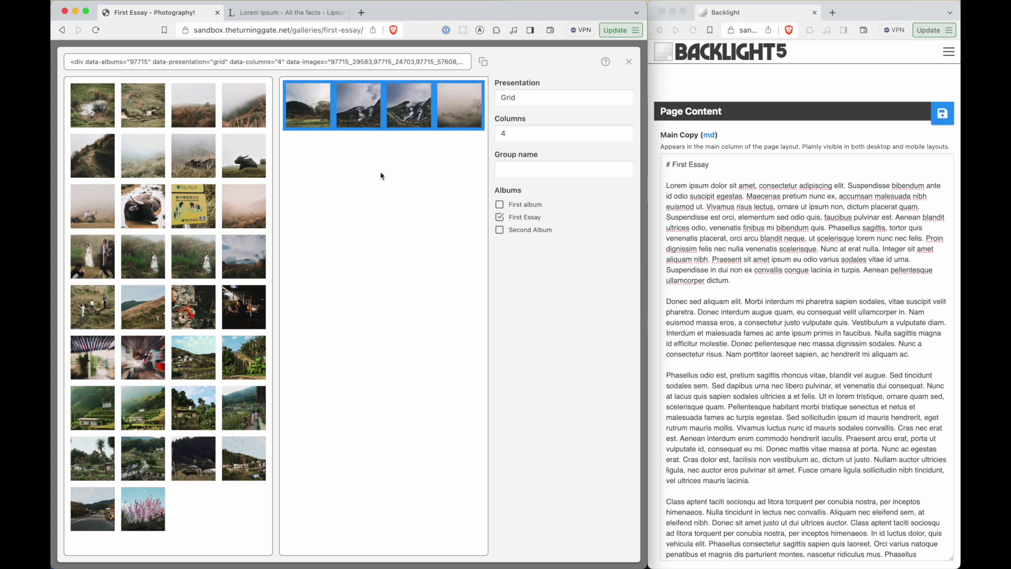
left_click(566, 99)
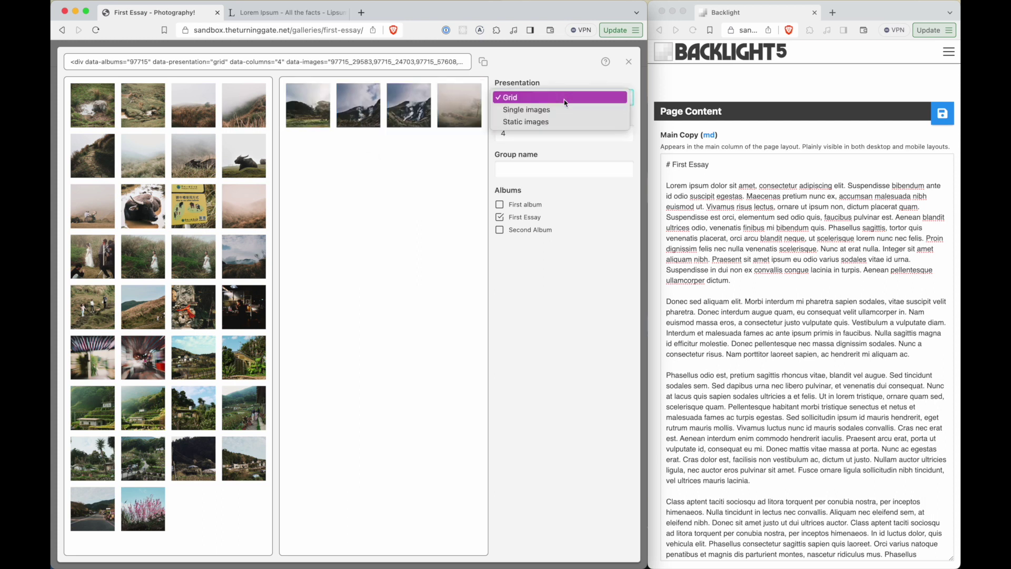
left_click(564, 99)
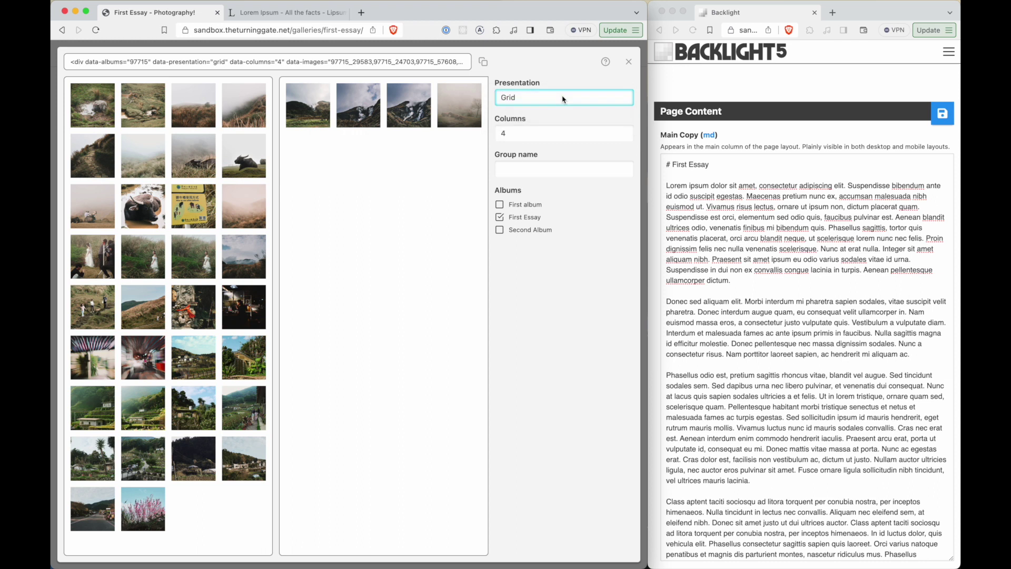
left_click(538, 128)
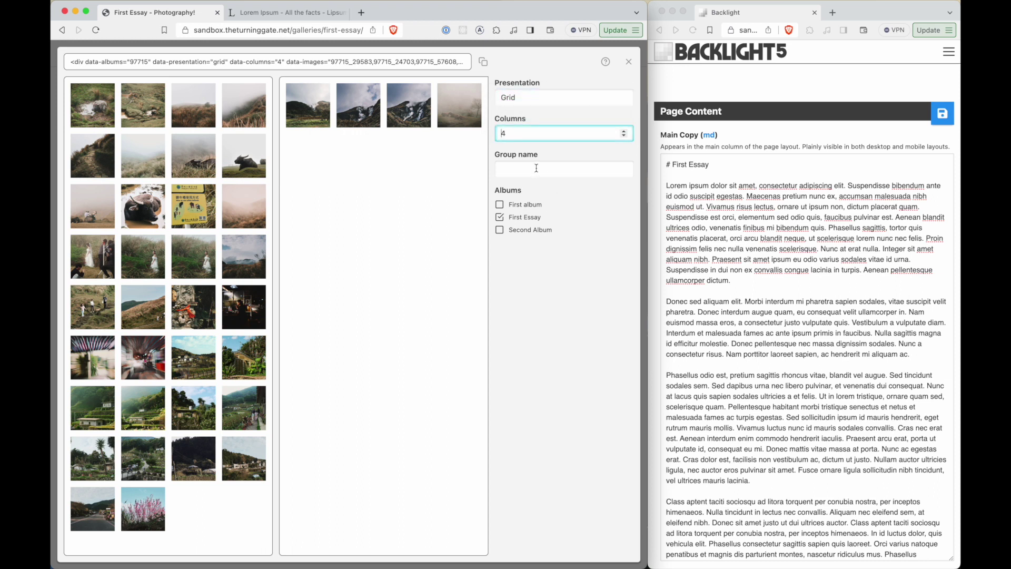
left_click(536, 168)
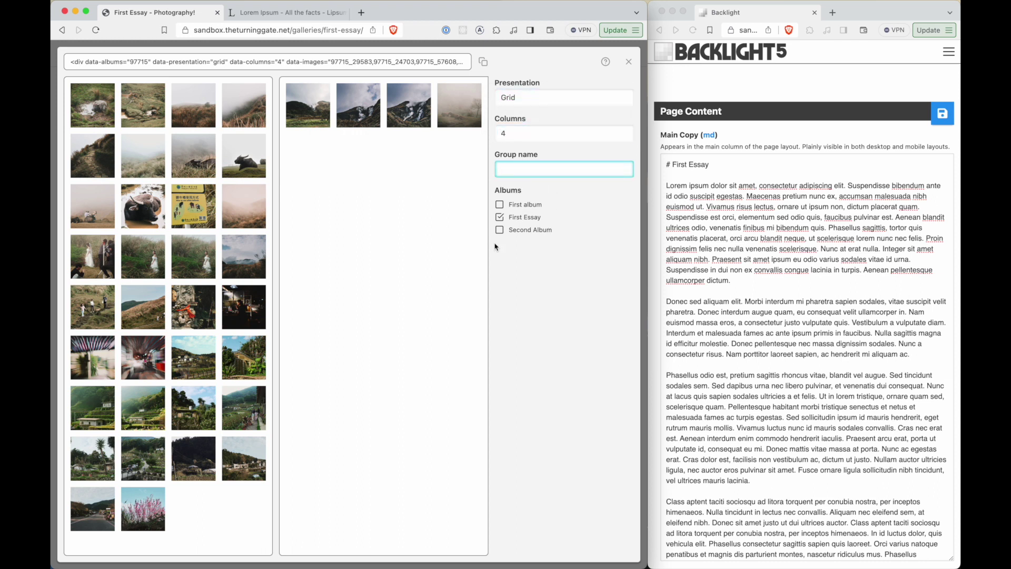
left_click(366, 67)
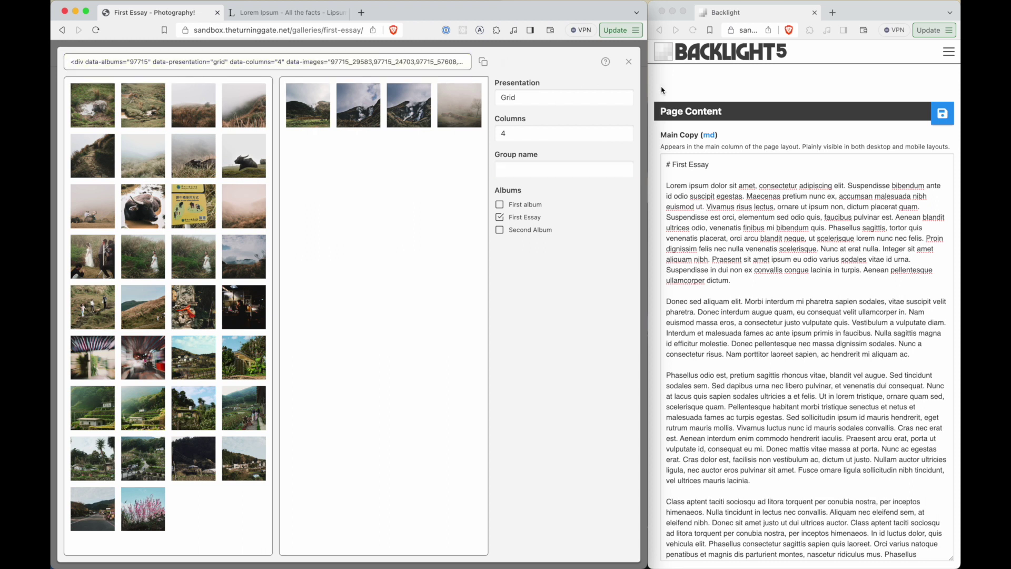
- Paste the grid embed code after the first paragraph of Main Copy and save
left_click(694, 176)
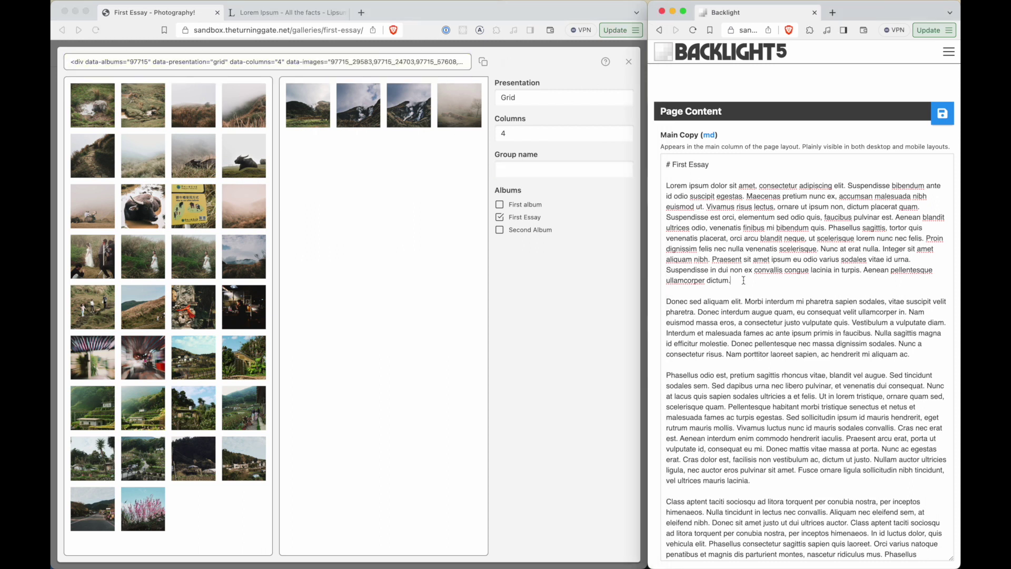
left_click(744, 280)
key("Return")
key("Return")
type("<div data-albums=\"97715\" data-presentation=\"grid\" data-columns=\"4\" data-images=\"97715_29583,97715_24703,97715_57608,97715_329\"></div>")
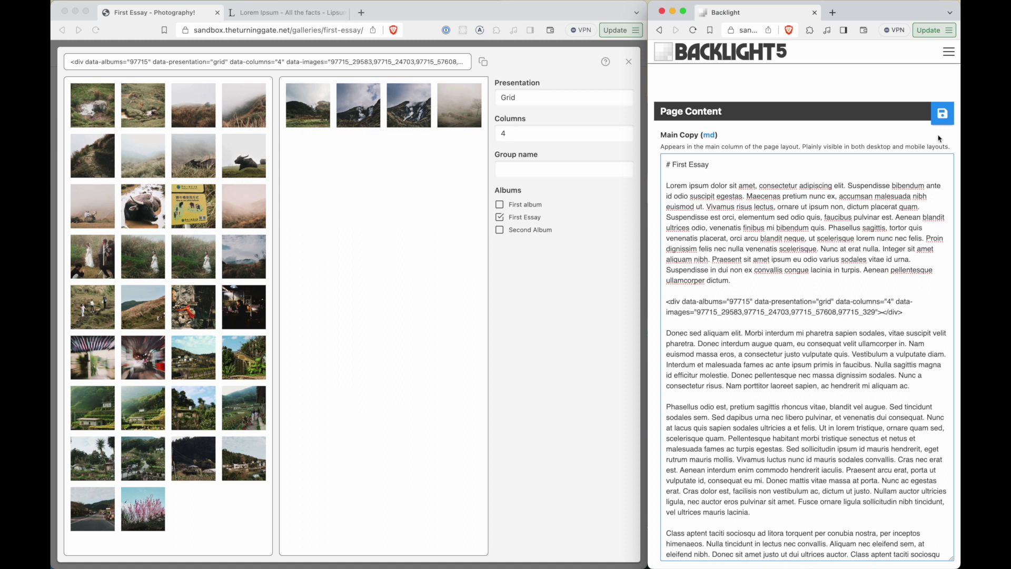
left_click(943, 115)
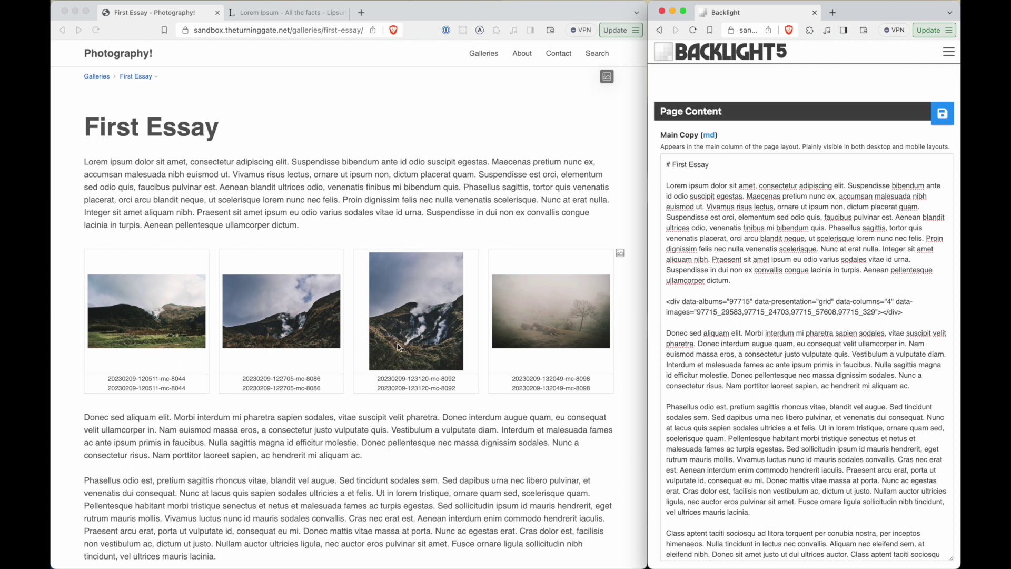
- Check the four-photo grid on the published First Essay page, viewing the photos full size
scroll(402, 437, "down", 9)
scroll(402, 436, "up", 9)
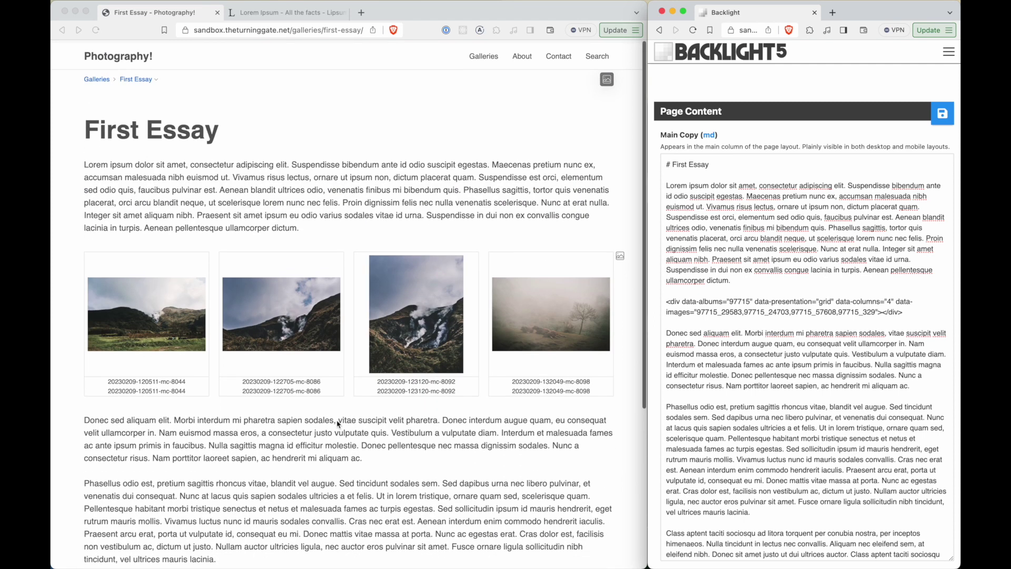
left_click(162, 311)
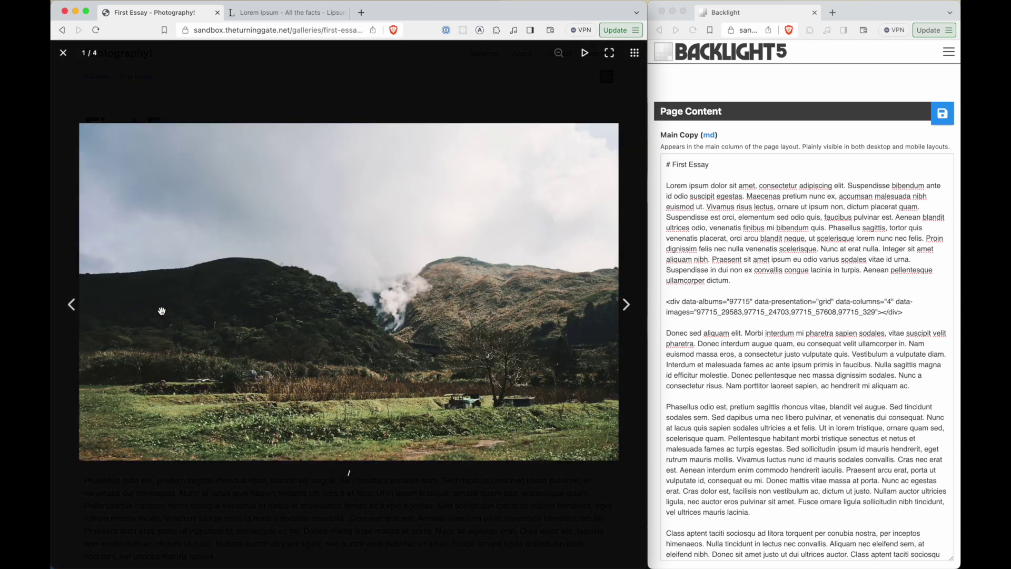
key("Right")
key("Right")
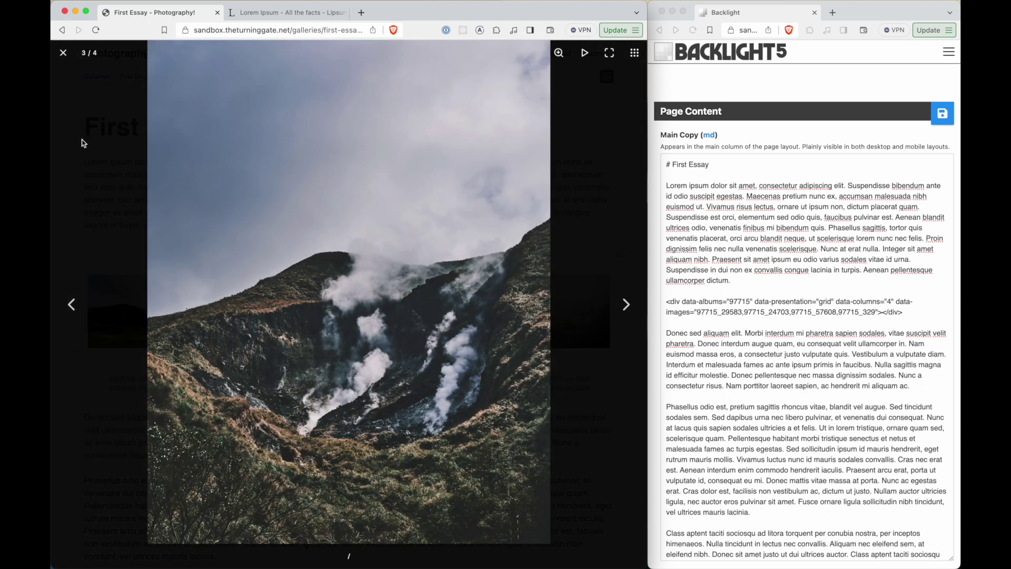
left_click(63, 53)
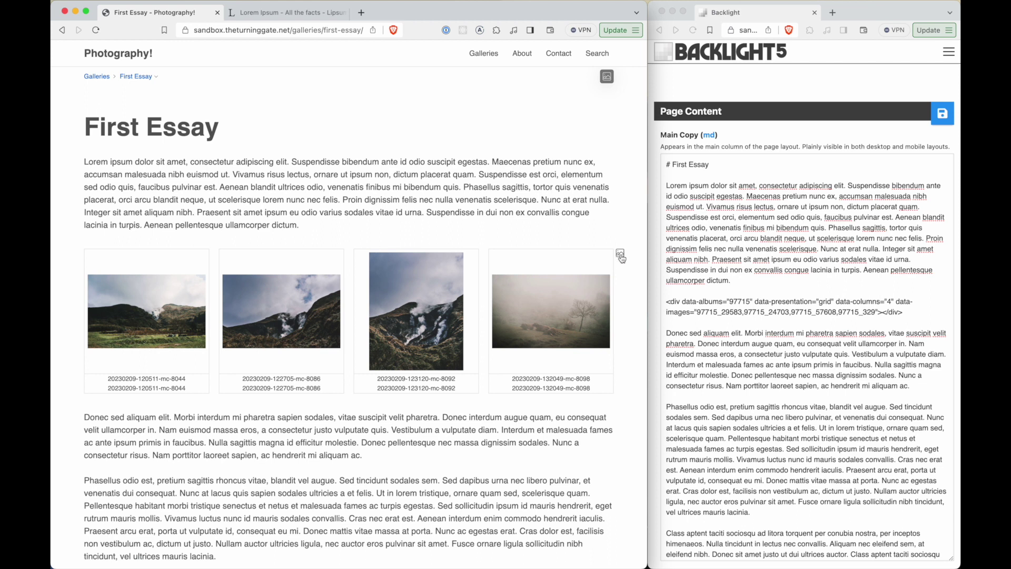
scroll(626, 256, "down", 3)
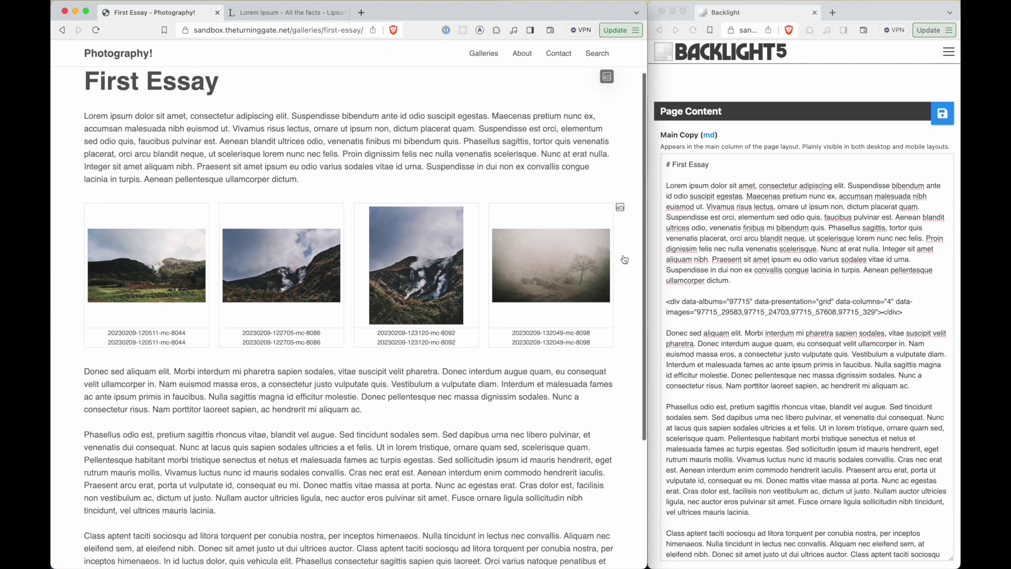
scroll(623, 258, "up", 2)
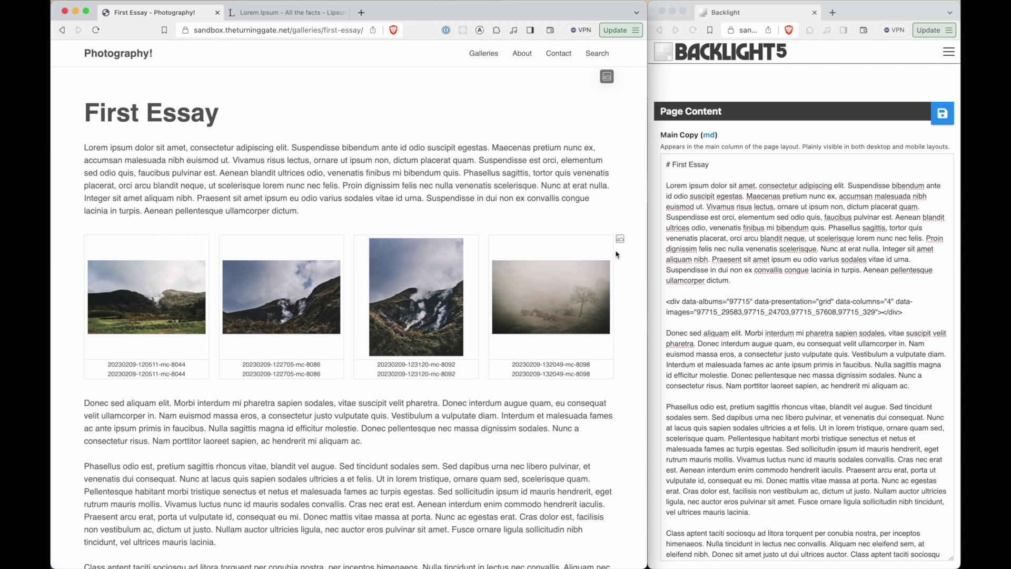
- Swap the grid's steaming-mountain photo for the stone path photo and copy the updated embed code
left_click(621, 239)
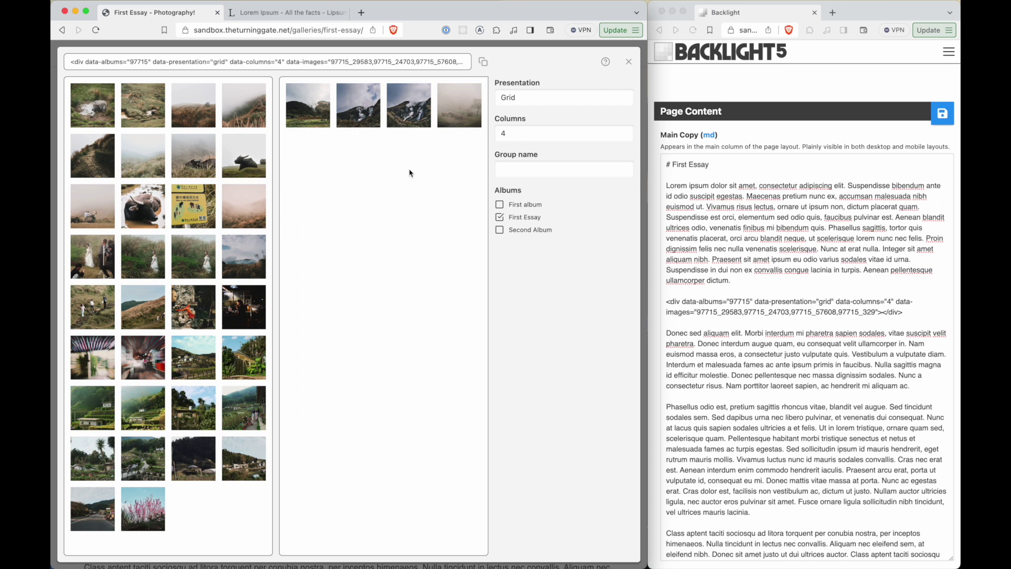
left_click(365, 113)
left_click(410, 111, "shift")
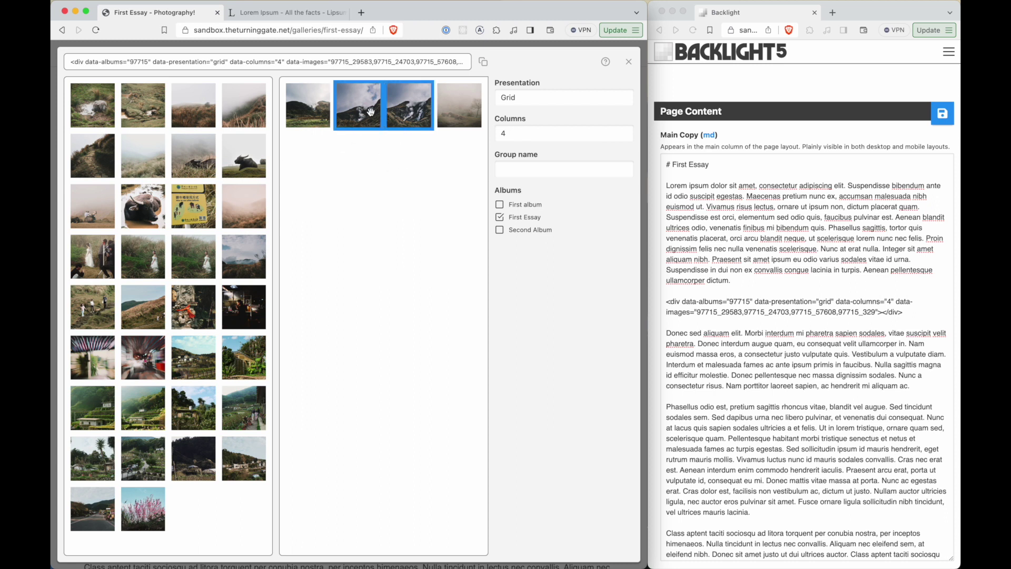
left_click(376, 159)
left_click(402, 121)
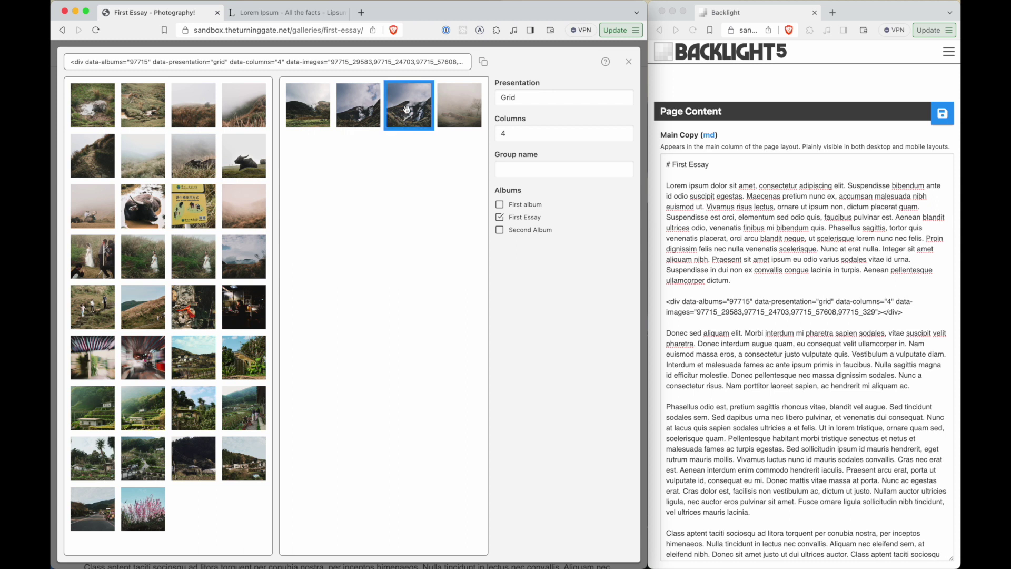
left_click_drag(402, 121, 206, 170)
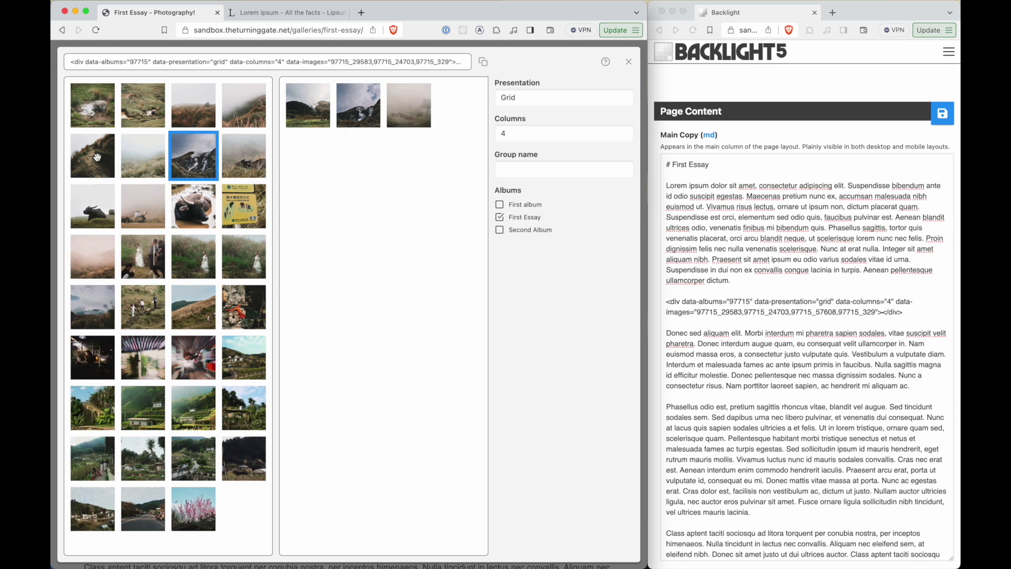
left_click_drag(96, 156, 455, 126)
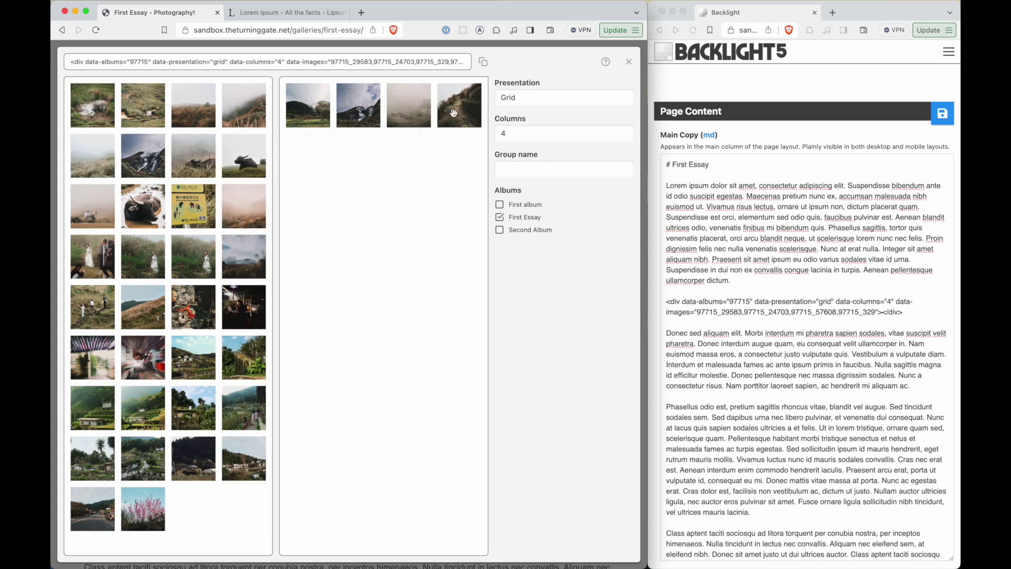
left_click(355, 62)
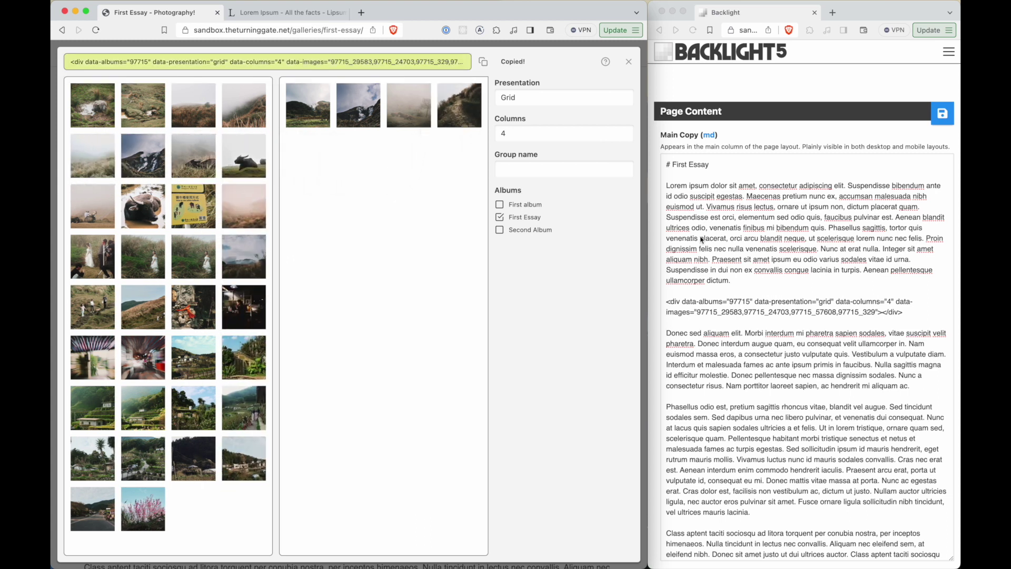
- Replace the old grid embed line in Main Copy with the updated code and save
triple_click(718, 307)
key("ctrl+v")
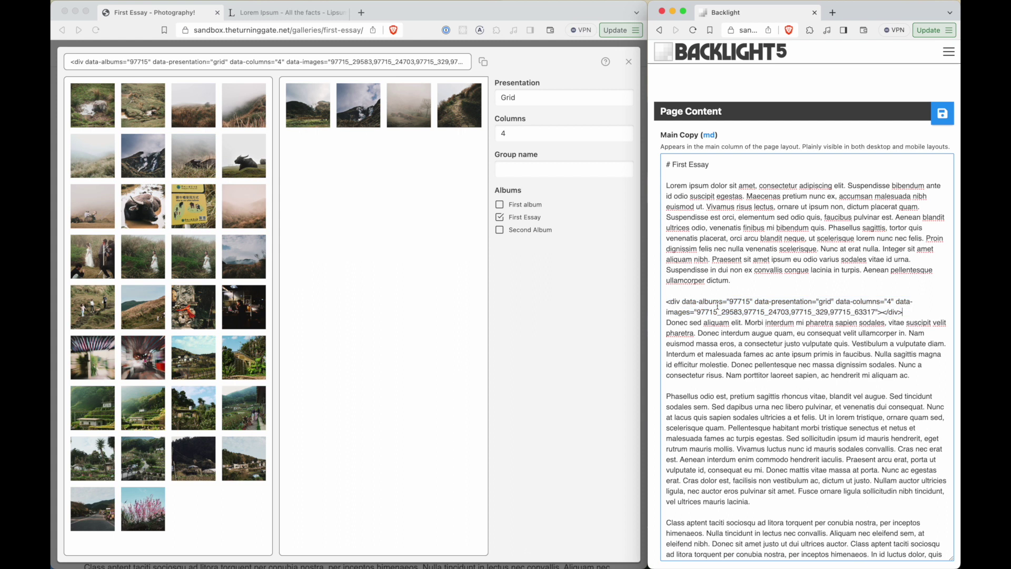
key("Return")
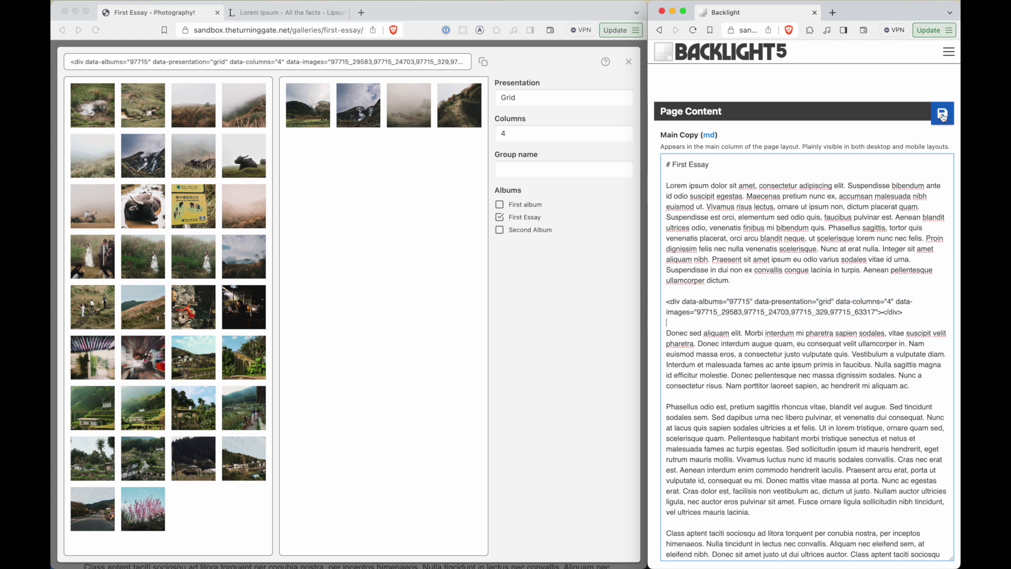
left_click(942, 115)
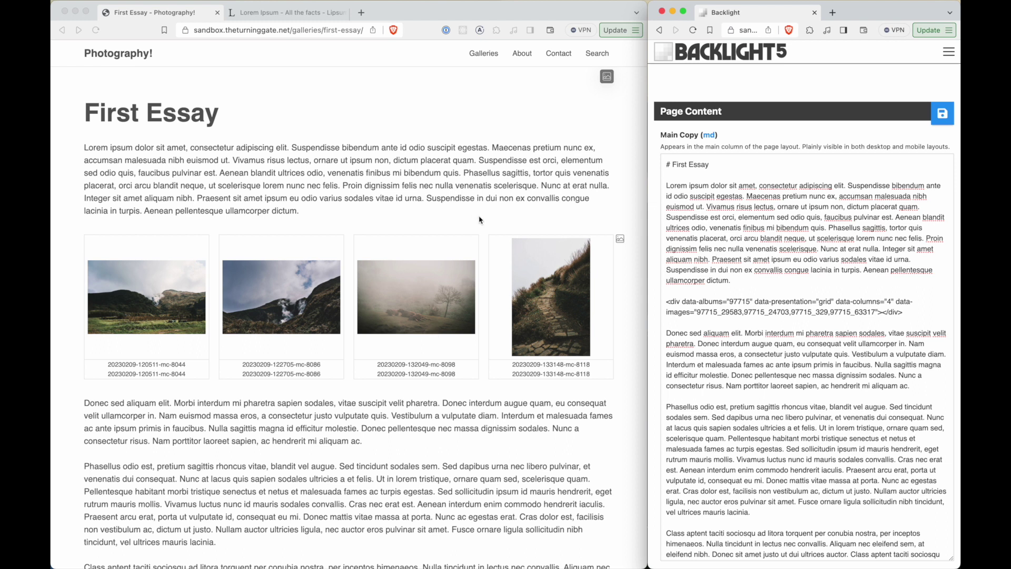
- Check the stone path photo enlarged on the published page, then start a new album embed
left_click(510, 220)
left_click(556, 311)
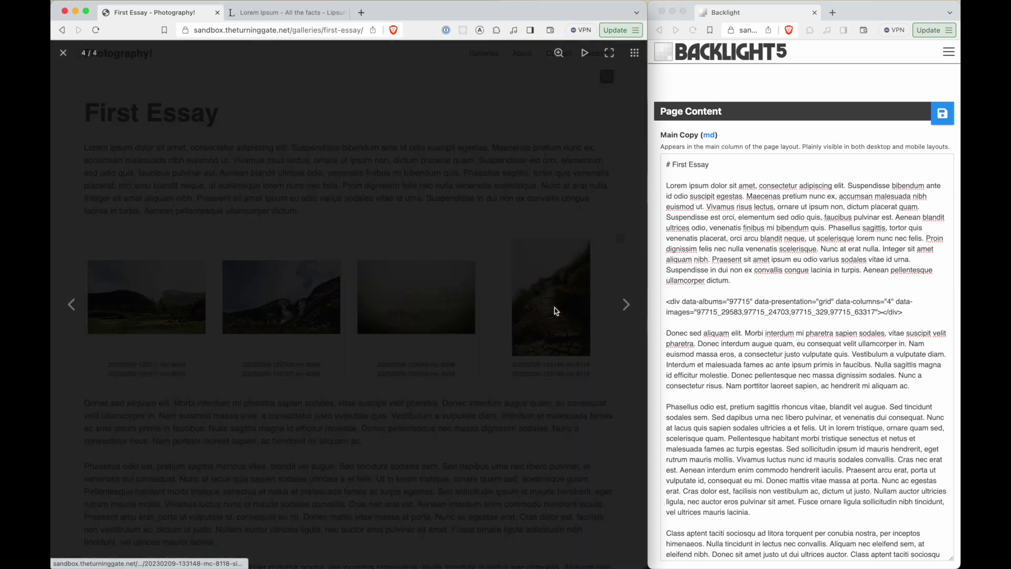
left_click(553, 237)
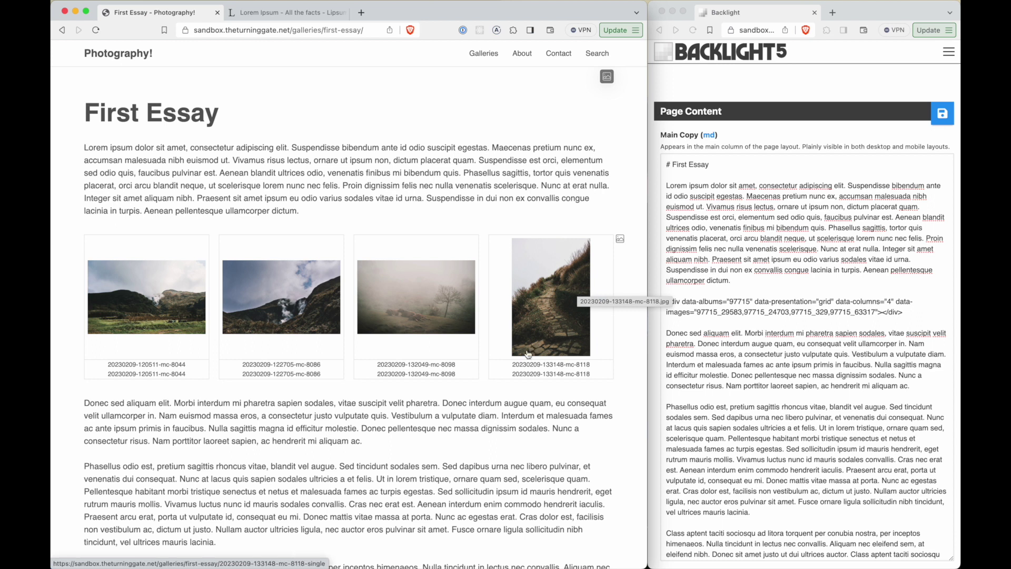
left_click(606, 77)
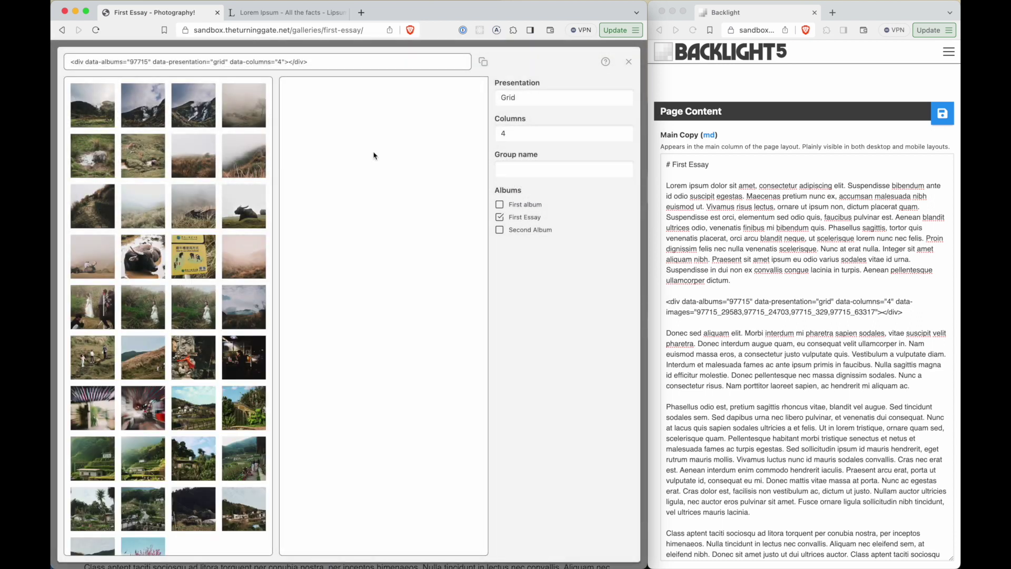
- Build a Single images embed of the buffalo and bull close-up photos and copy its code
left_click(540, 102)
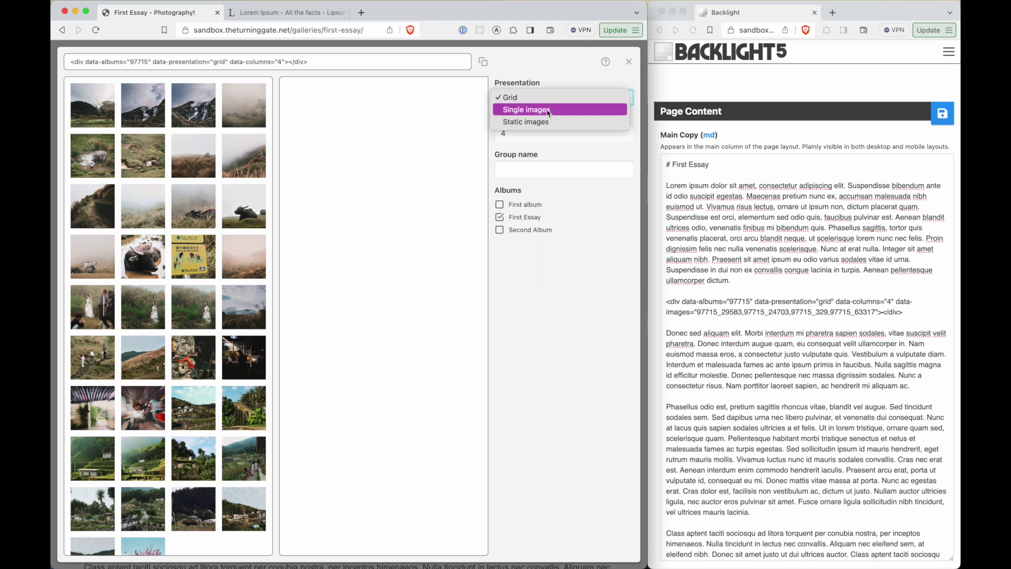
left_click(547, 112)
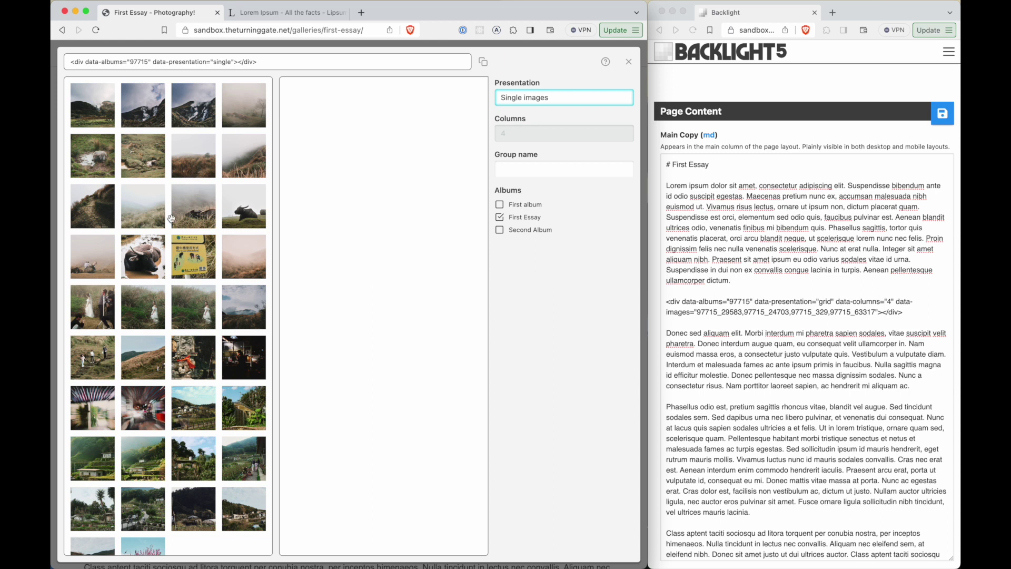
left_click(255, 206)
left_click(147, 257)
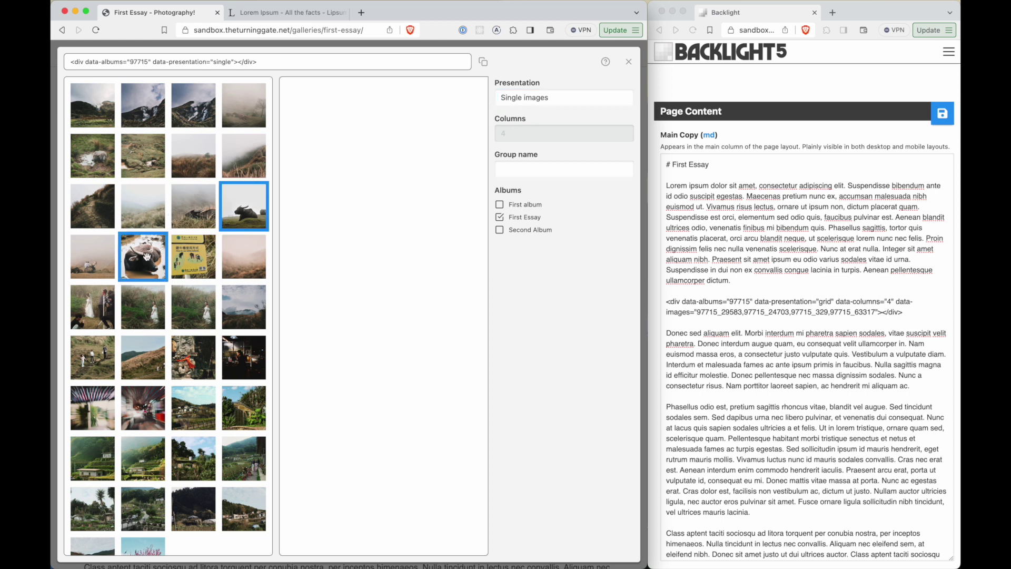
left_click_drag(147, 257, 365, 159)
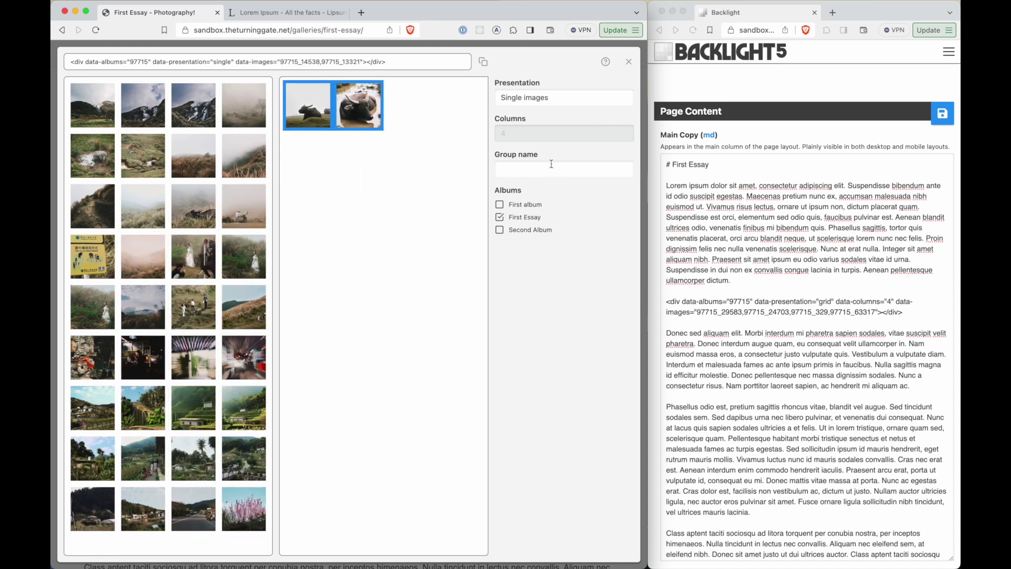
left_click(490, 68)
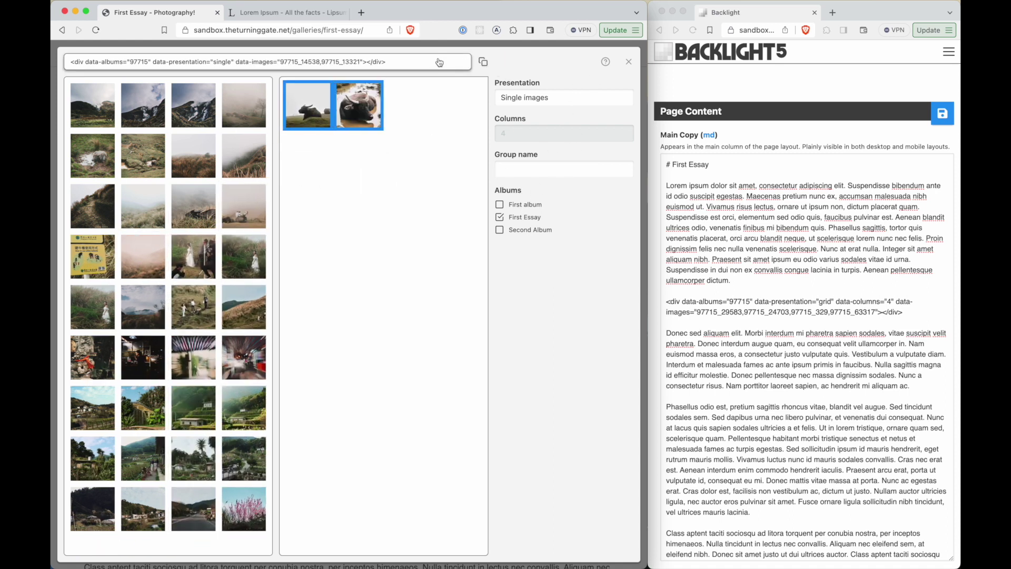
- Paste the embed on a new line after the Donec paragraph in Main Copy and save
left_click(704, 397)
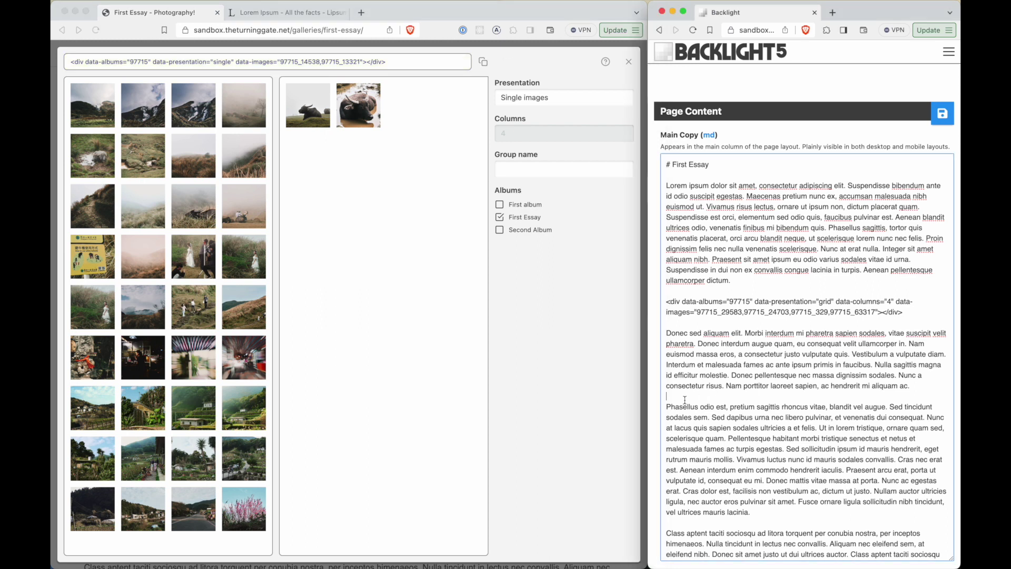
key("Return")
key("Return")
key("Up")
key("super+v")
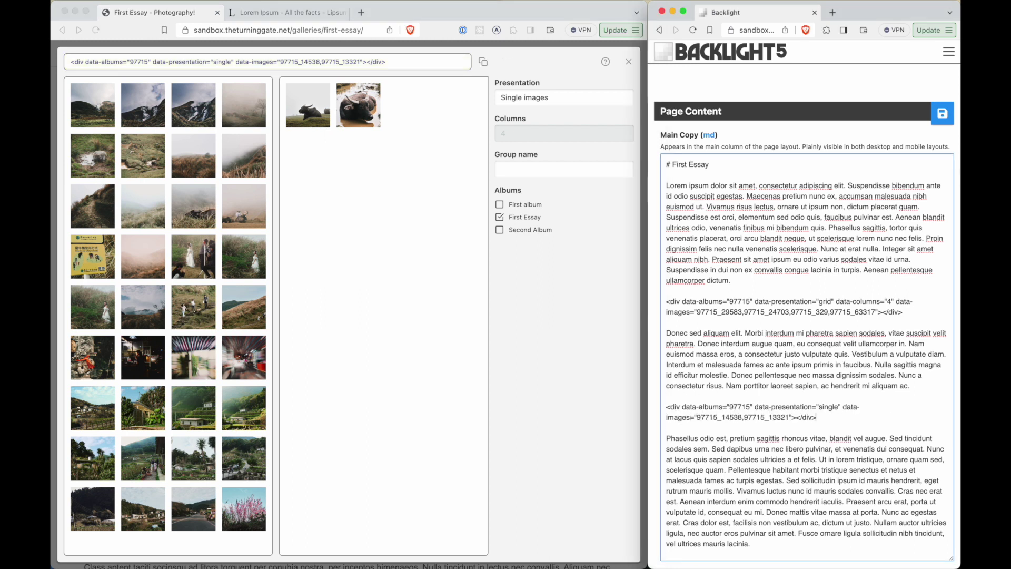
left_click(942, 113)
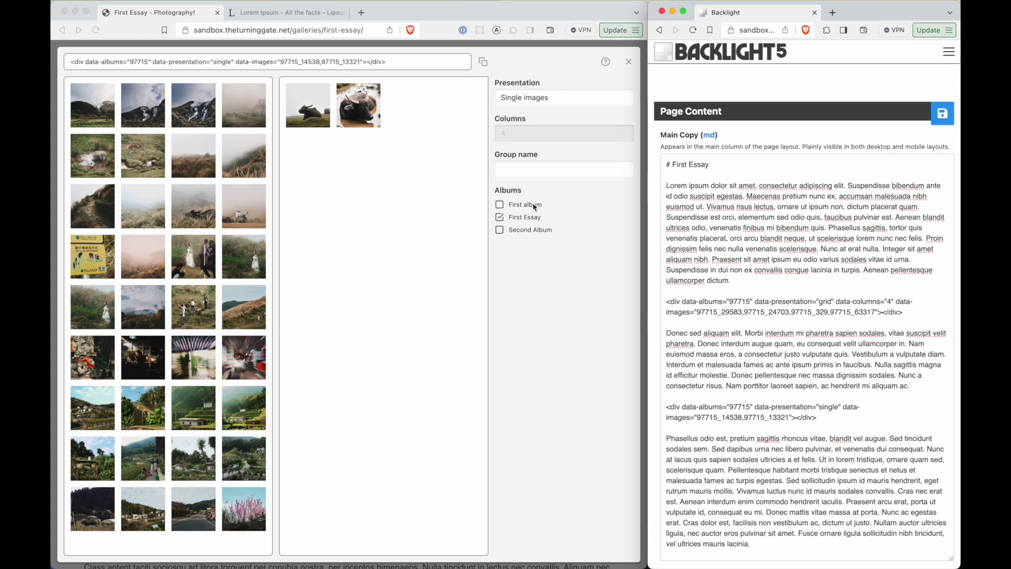
- On the published First Essay page, browse the buffalo photos in the viewer, then close it
scroll(334, 350, "down", 6)
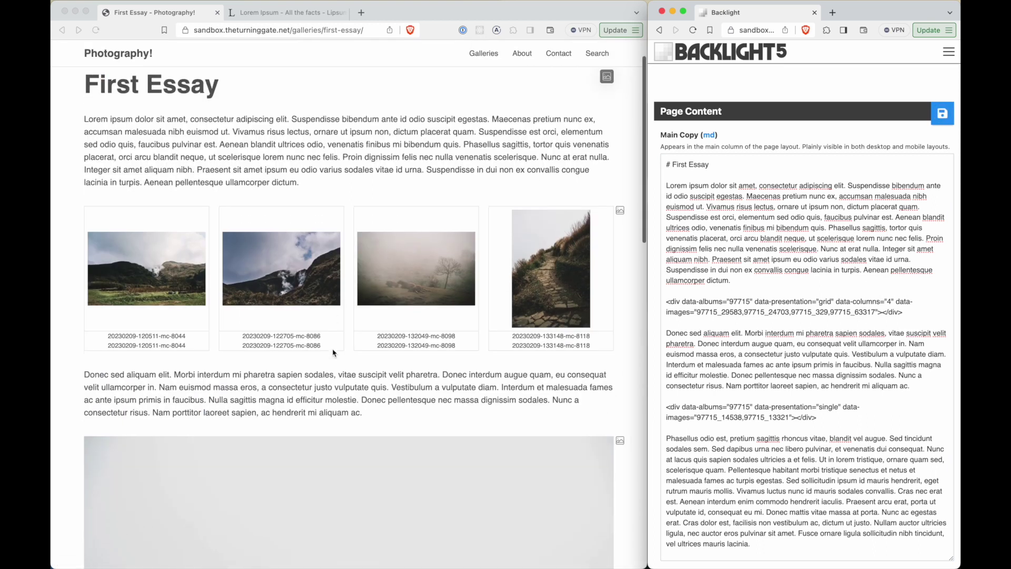
scroll(334, 352, "down", 14)
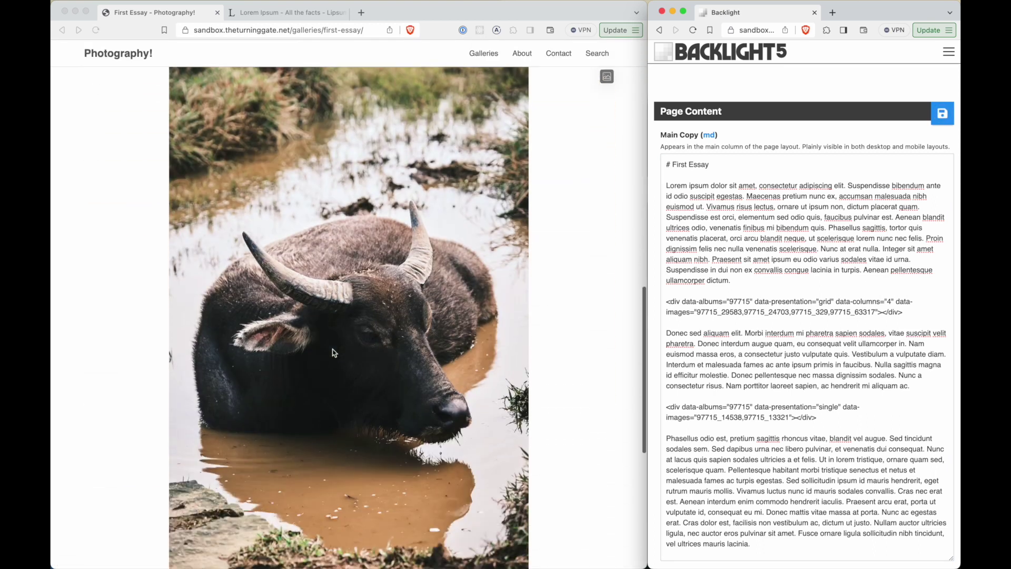
scroll(334, 352, "up", 14)
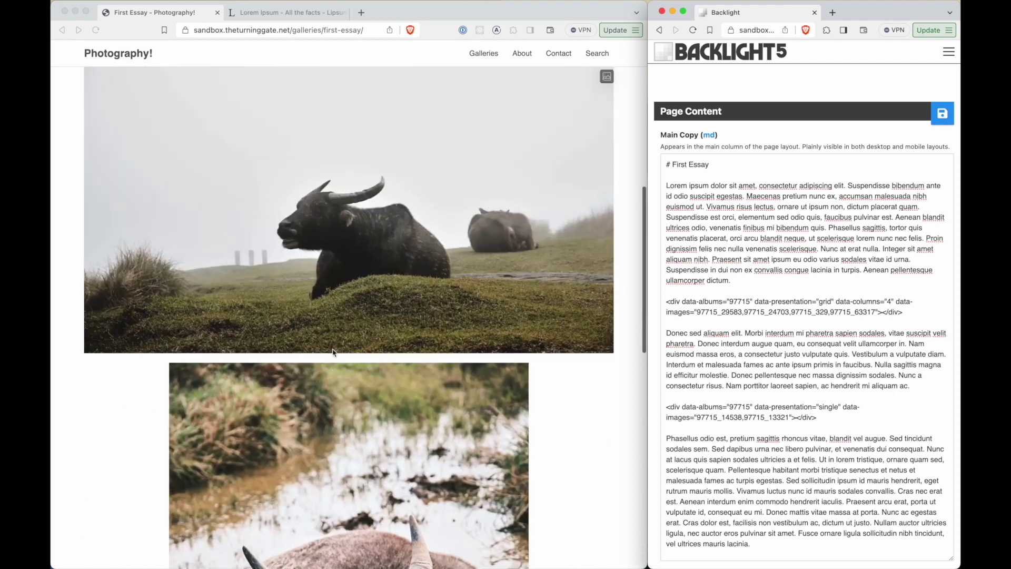
scroll(333, 352, "up", 2)
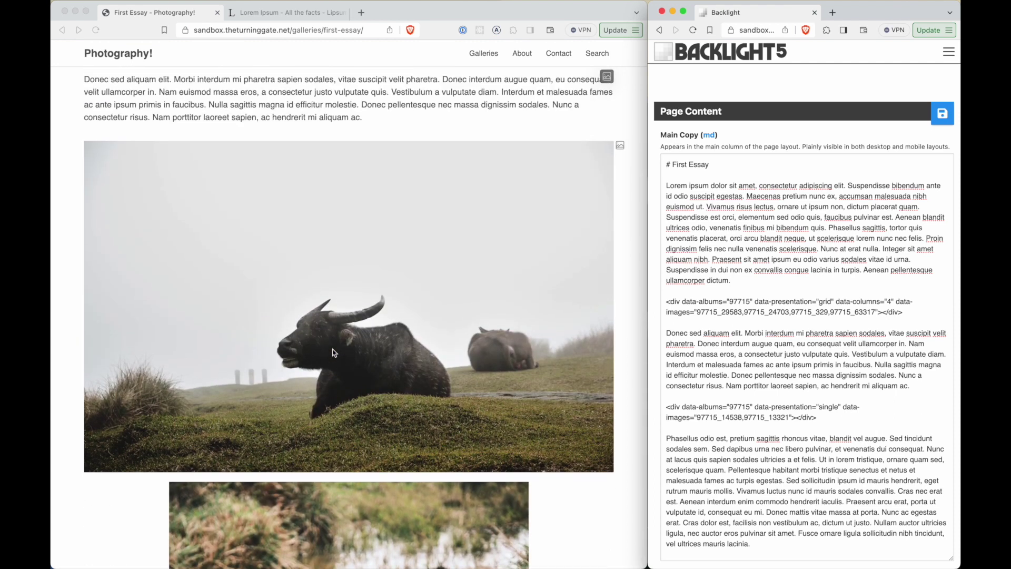
left_click(337, 332)
left_click(330, 313)
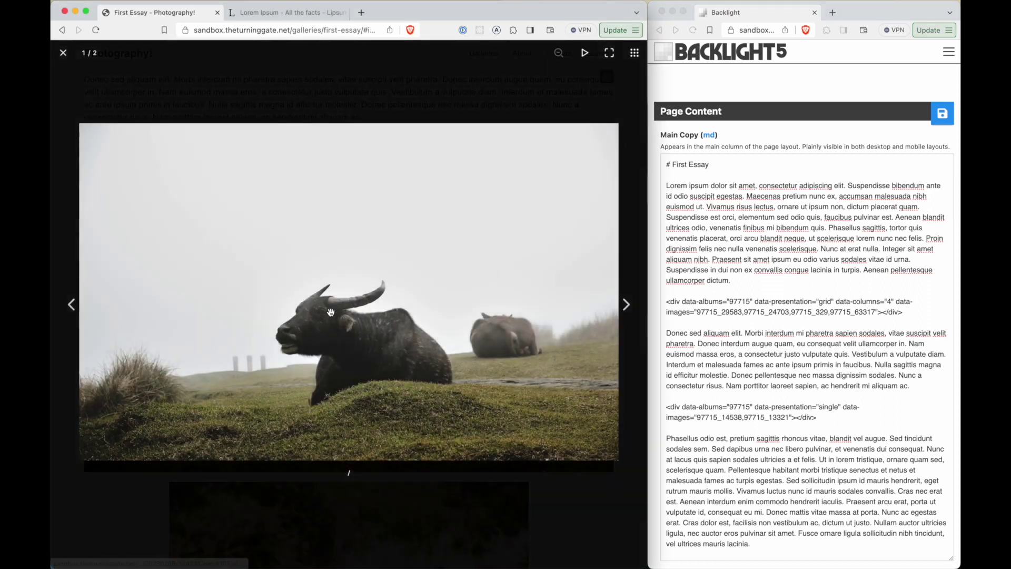
key("Right")
key("Left")
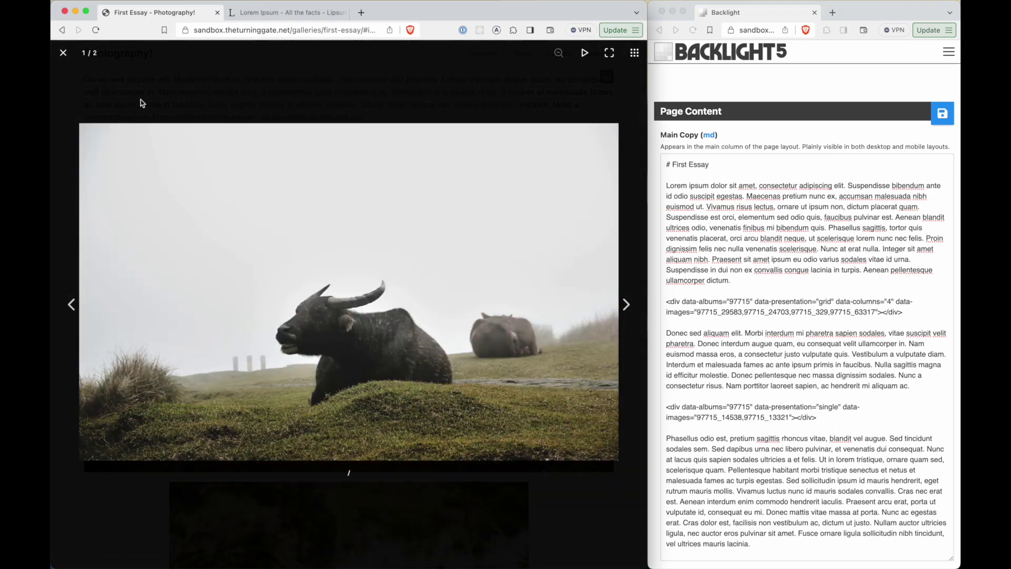
left_click(64, 52)
- Scroll the First Essay page to review the individually stacked buffalo photos
scroll(356, 333, "down", 10)
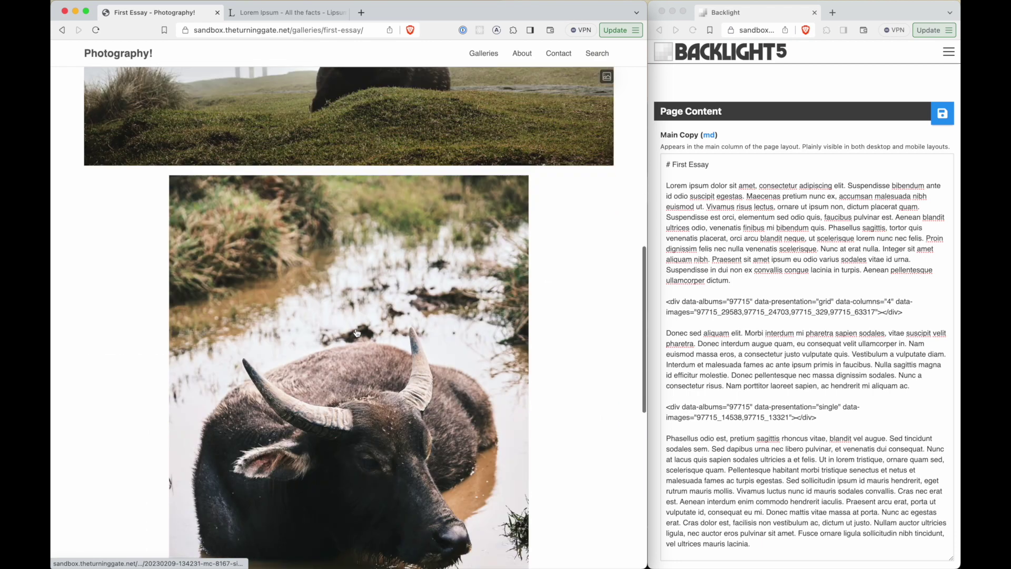
scroll(357, 333, "up", 15)
scroll(421, 333, "down", 5)
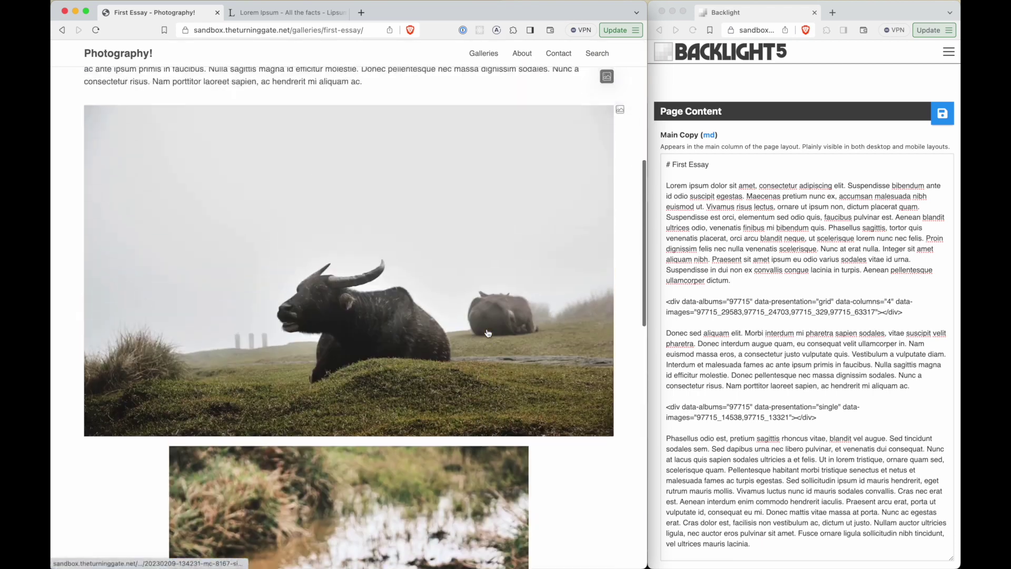
scroll(488, 333, "up", 1)
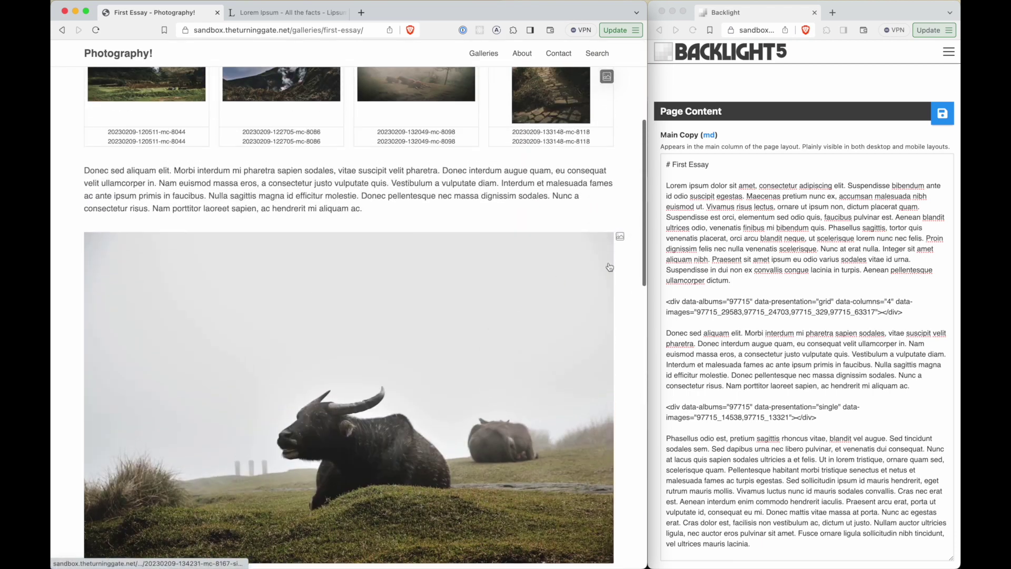
- Switch the buffalo embed's presentation to Static images and copy the updated code
left_click(621, 237)
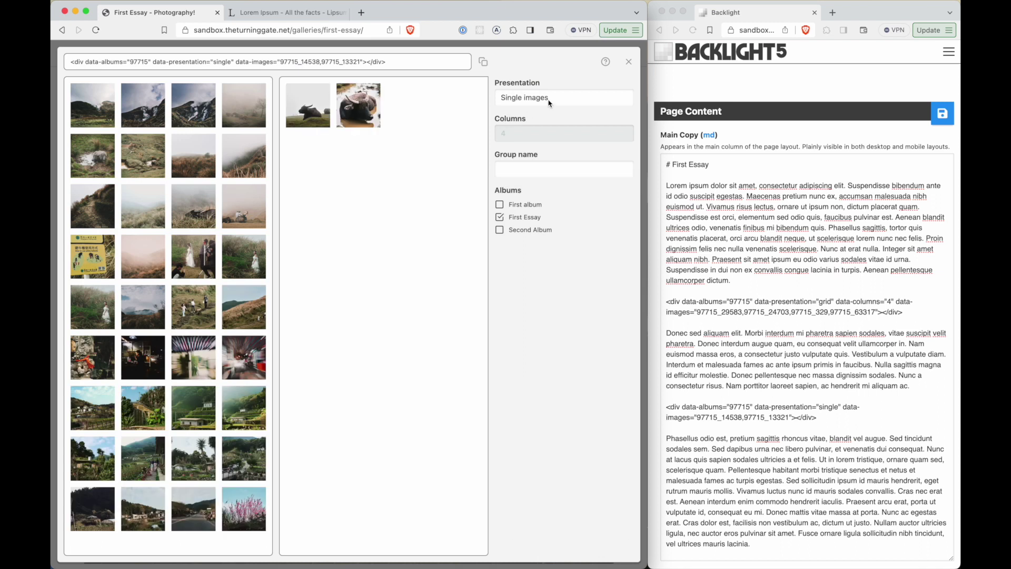
left_click(549, 100)
left_click(549, 110)
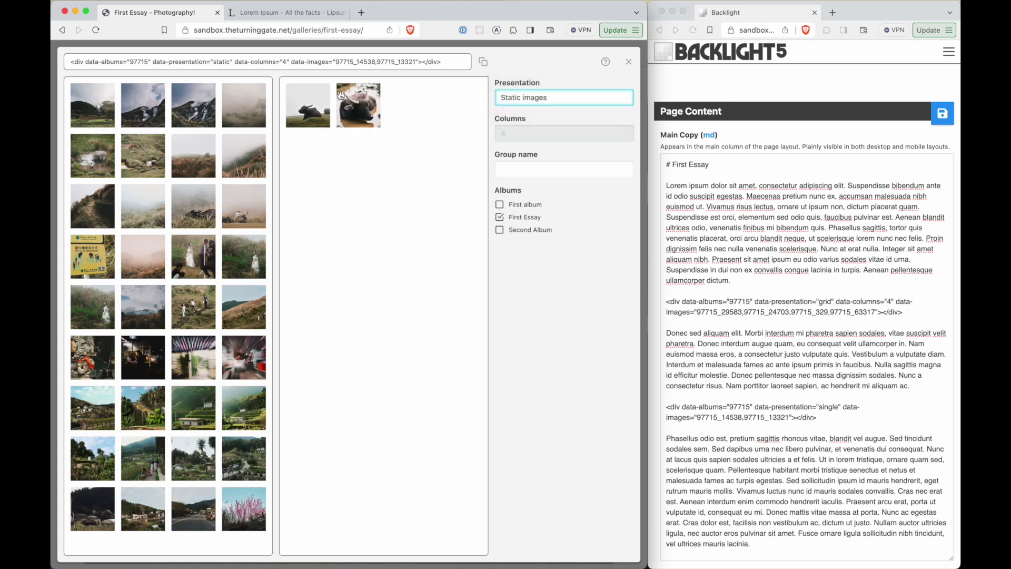
left_click(333, 66)
- Replace the old single-images embed line in Main Copy with the static code and save
left_click(695, 309)
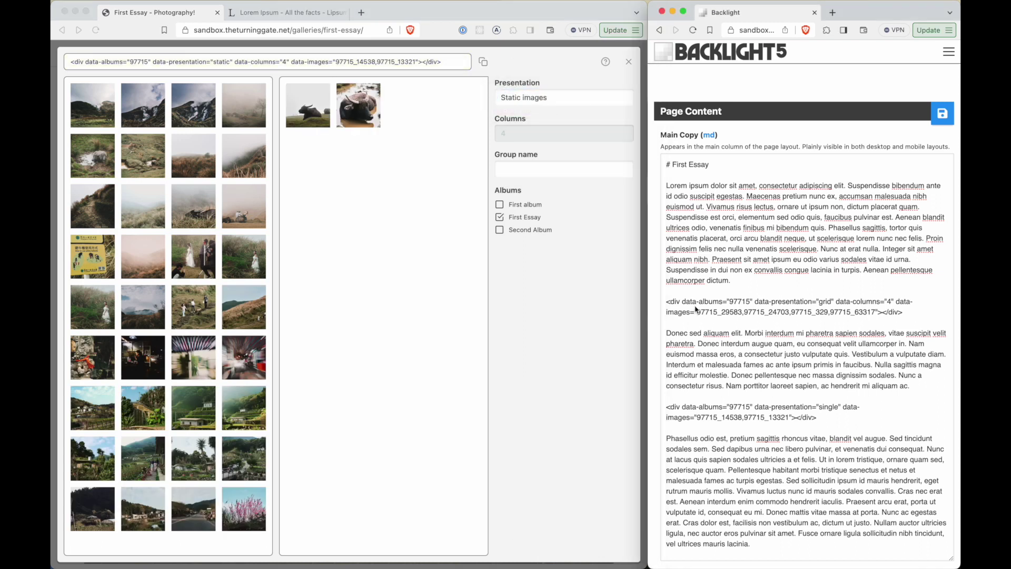
triple_click(702, 402)
key("cmd+v")
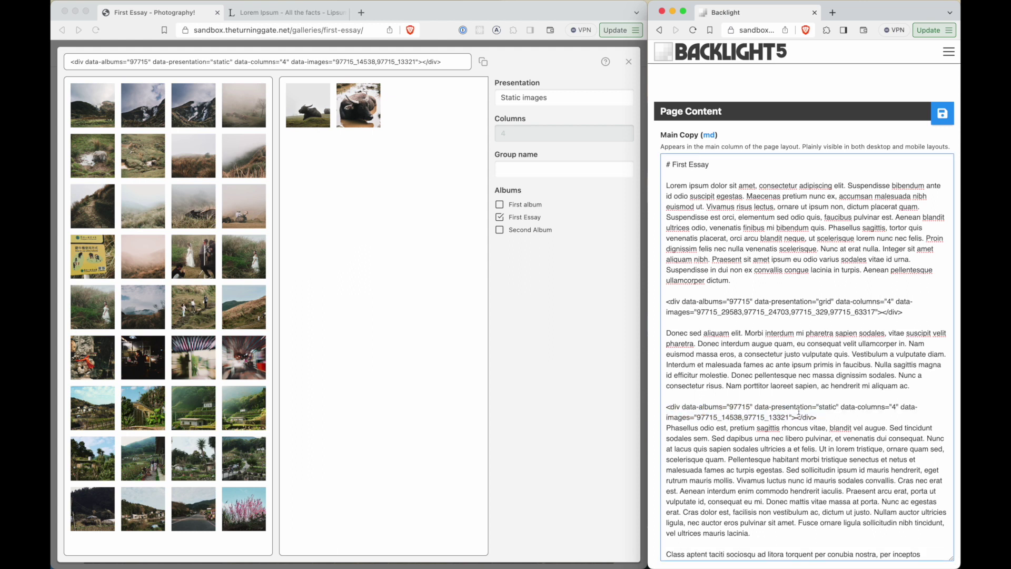
key("Return")
left_click(942, 113)
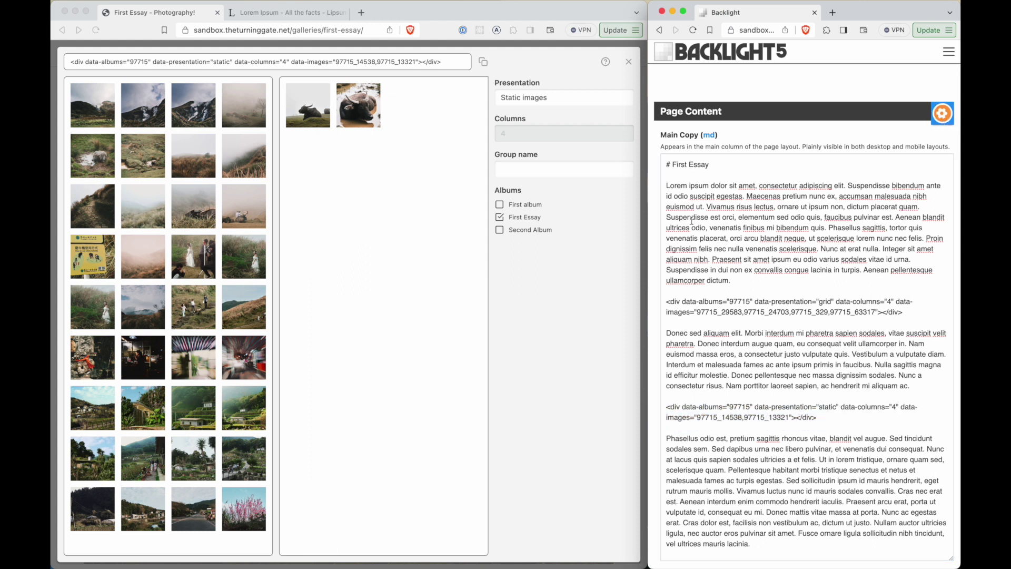
- Reload the First Essay page and check the full-width static buffalo photos
left_click(463, 318)
key("cmd+r")
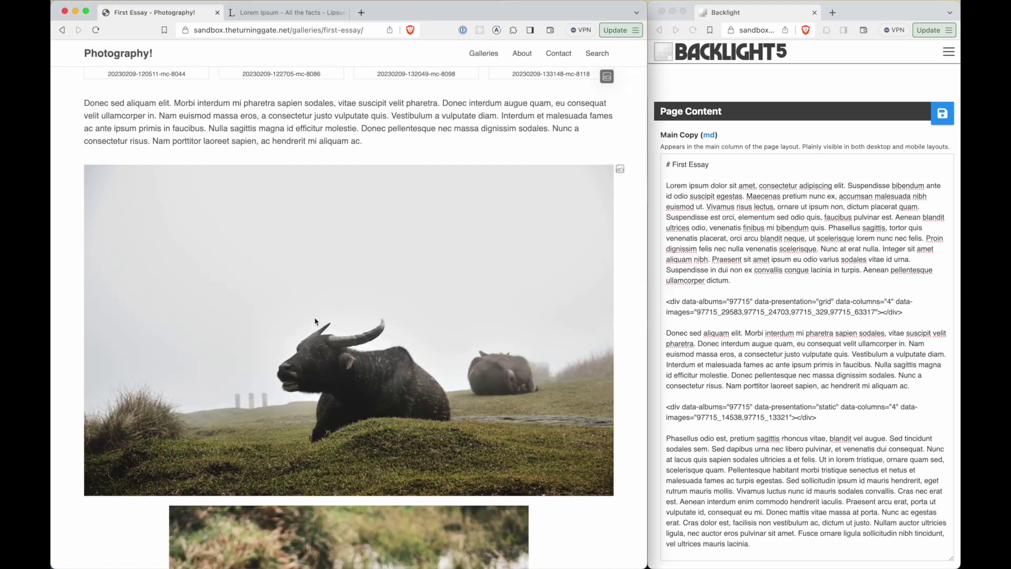
scroll(314, 321, "down", 4)
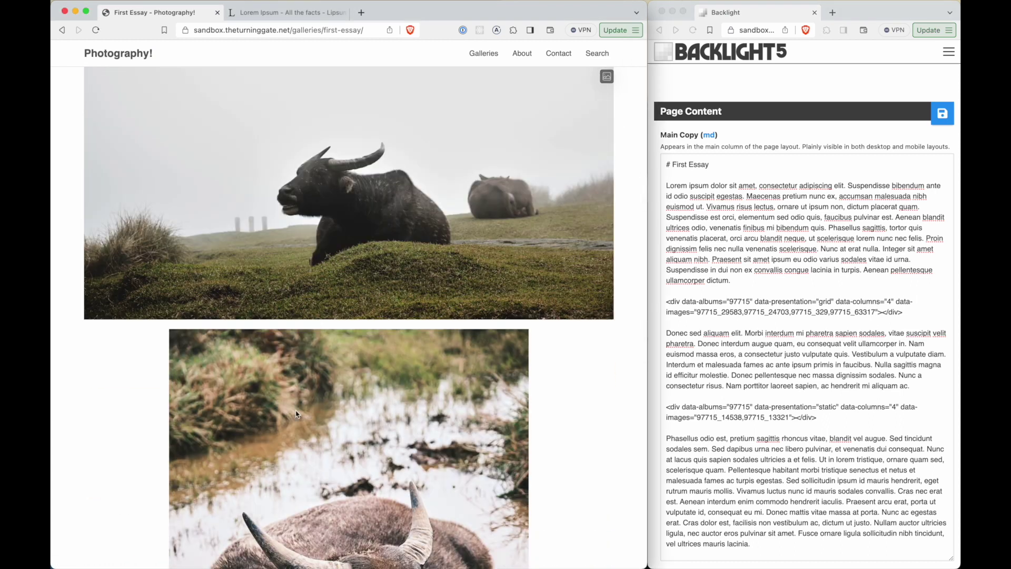
scroll(315, 322, "down", 5)
scroll(297, 414, "up", 10)
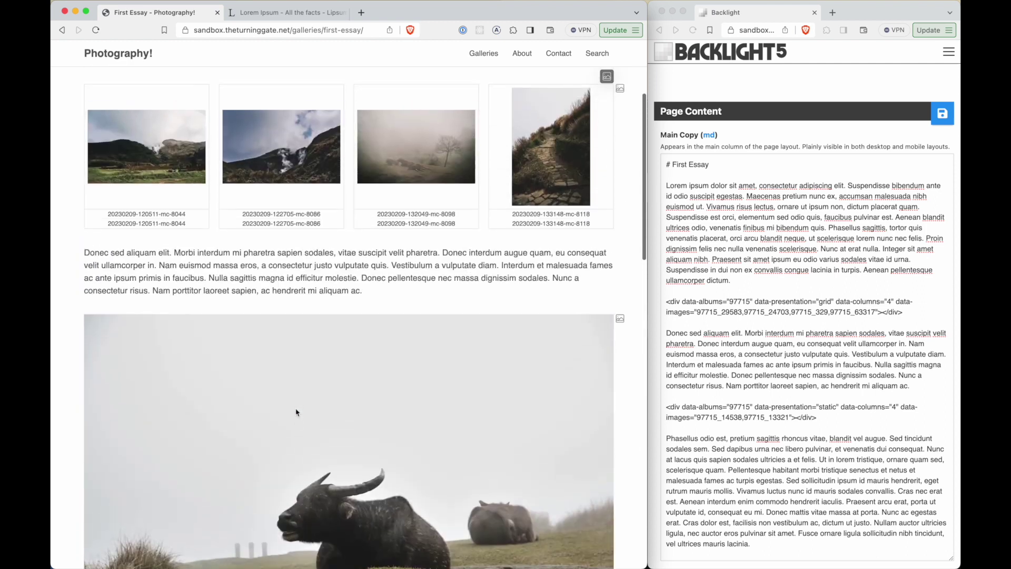
scroll(356, 371, "down", 2)
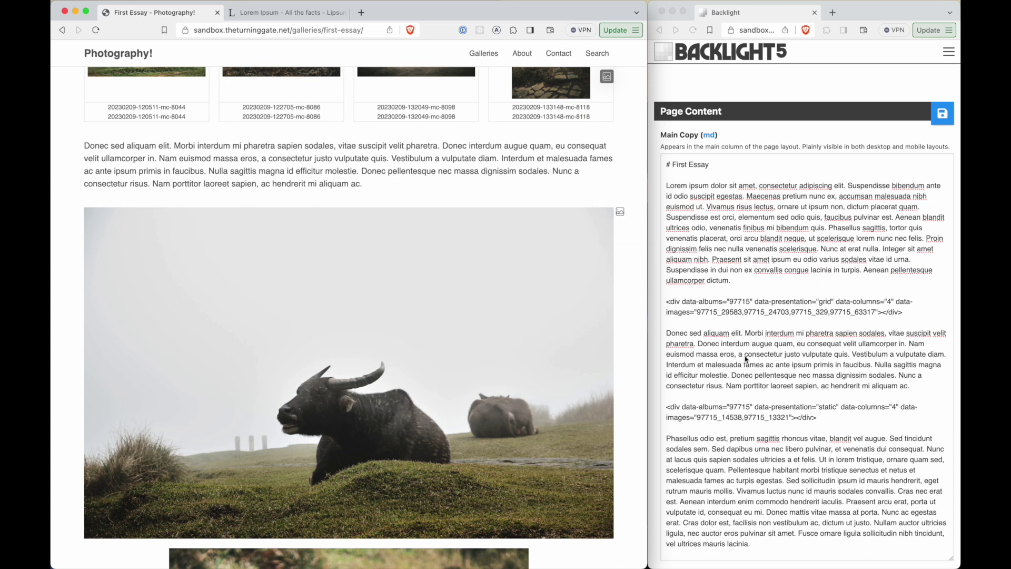
left_click(782, 374)
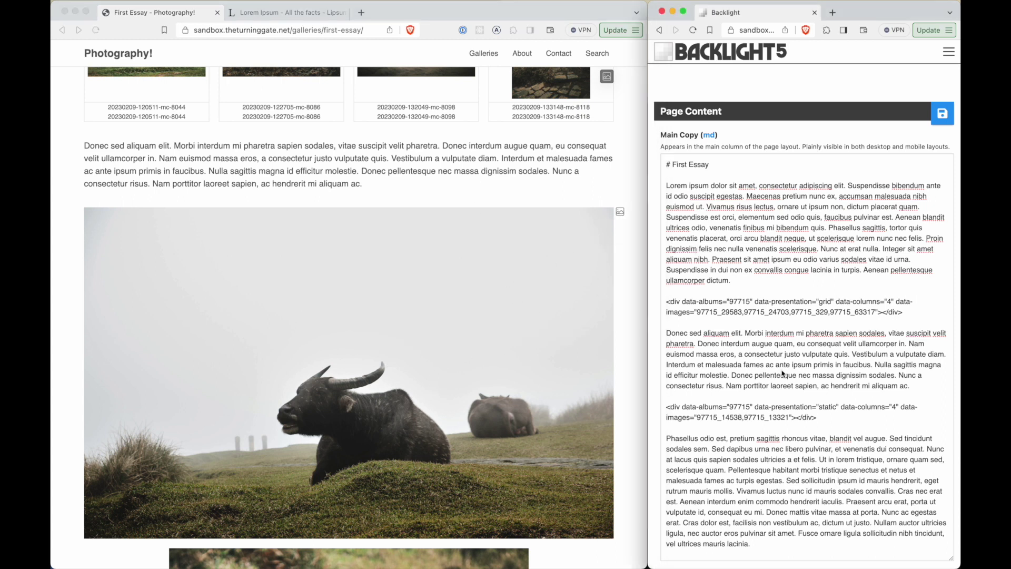
- Change the embed's data-presentation value from static to single, save, and check the photo viewer
double_click(764, 406)
left_click_drag(764, 406, 783, 406)
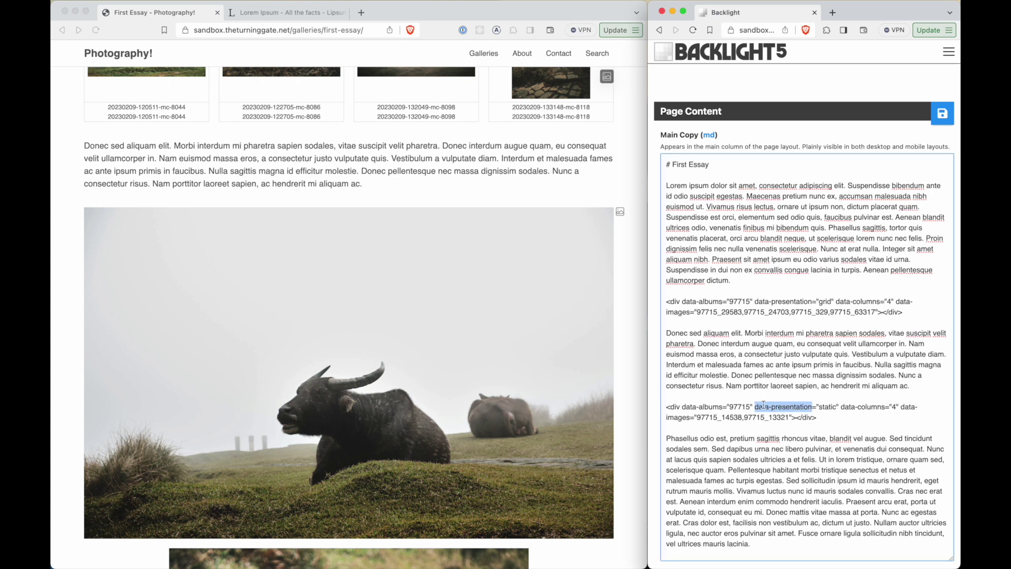
double_click(829, 408)
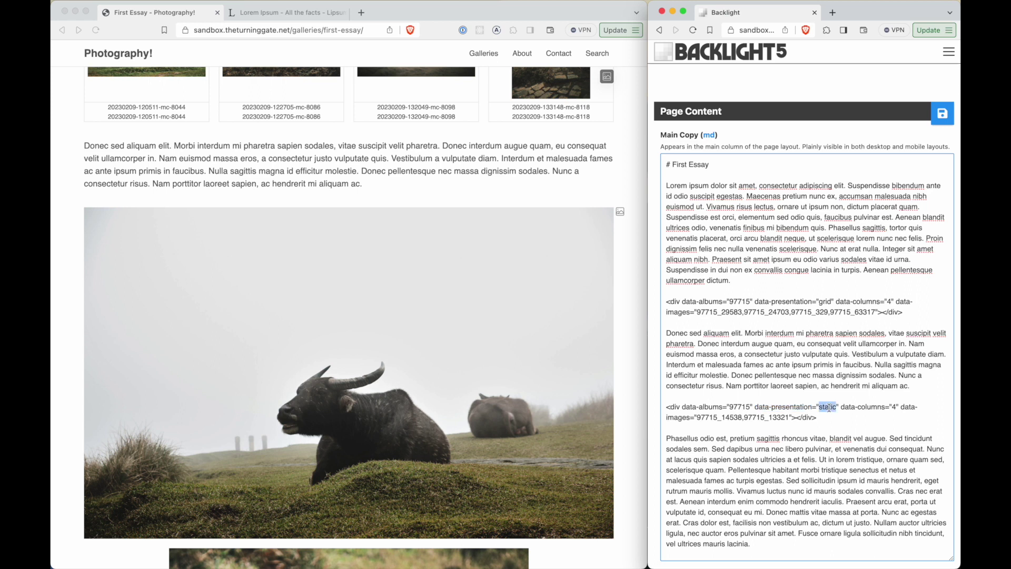
type("single")
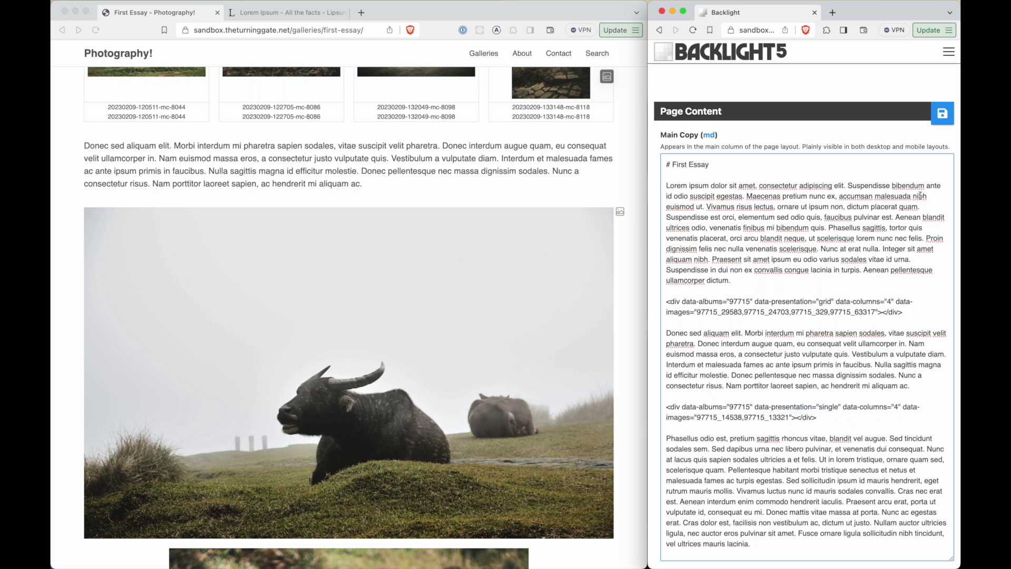
left_click(942, 113)
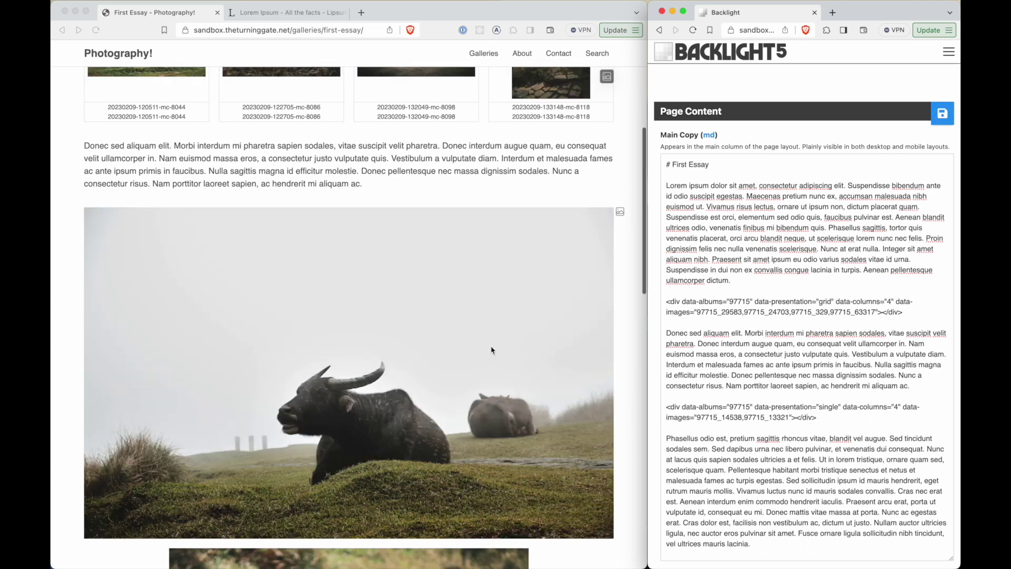
left_click(479, 352)
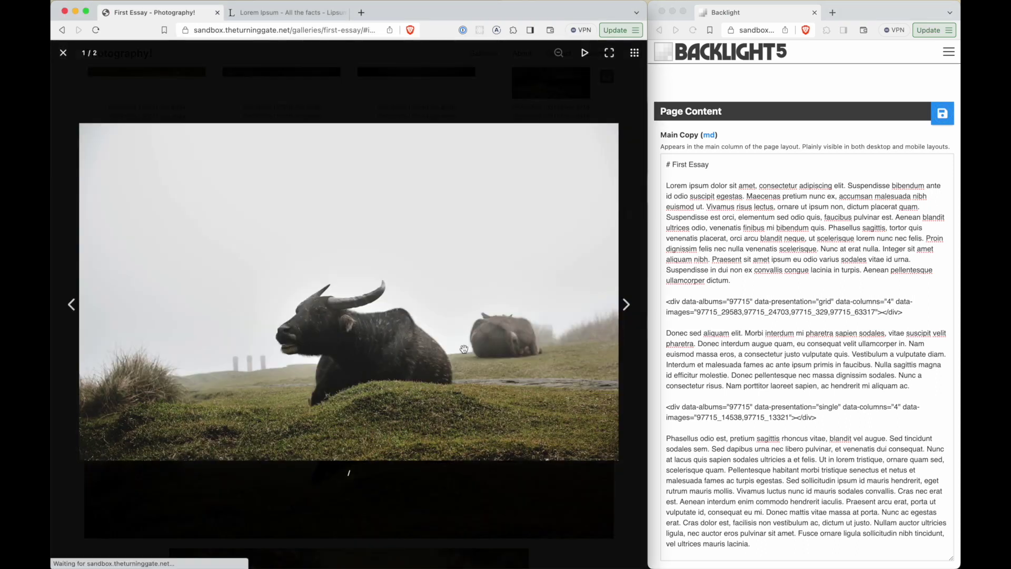
left_click(464, 349)
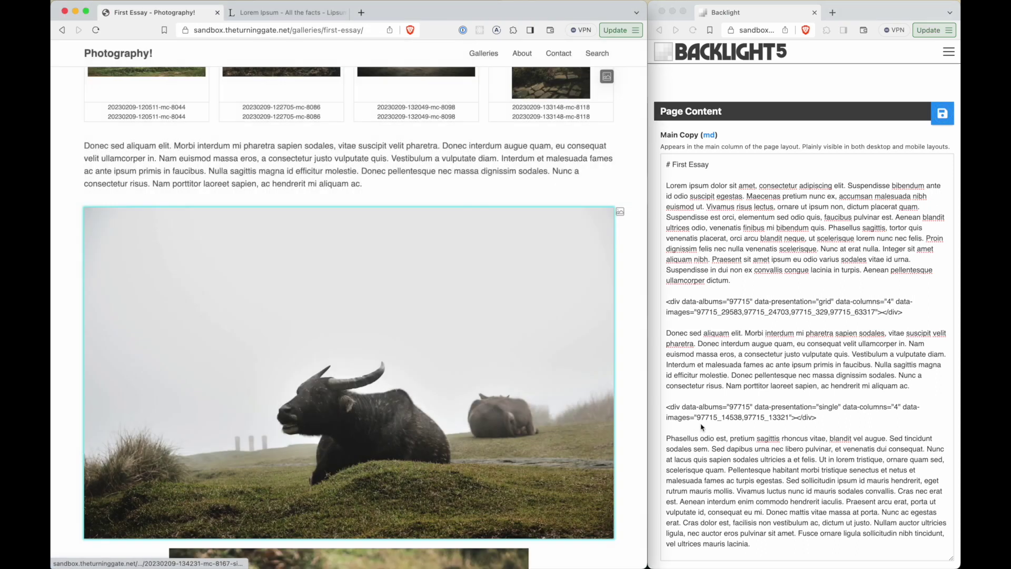
- Set the presentation value to grid and save, then clear the data-presentation value
double_click(827, 406)
type("grid")
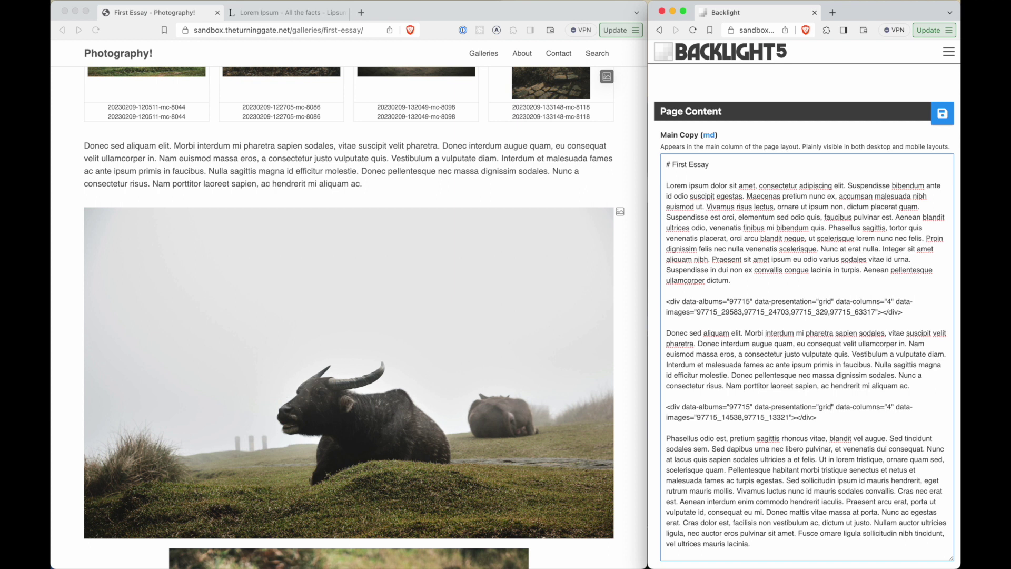
left_click(942, 114)
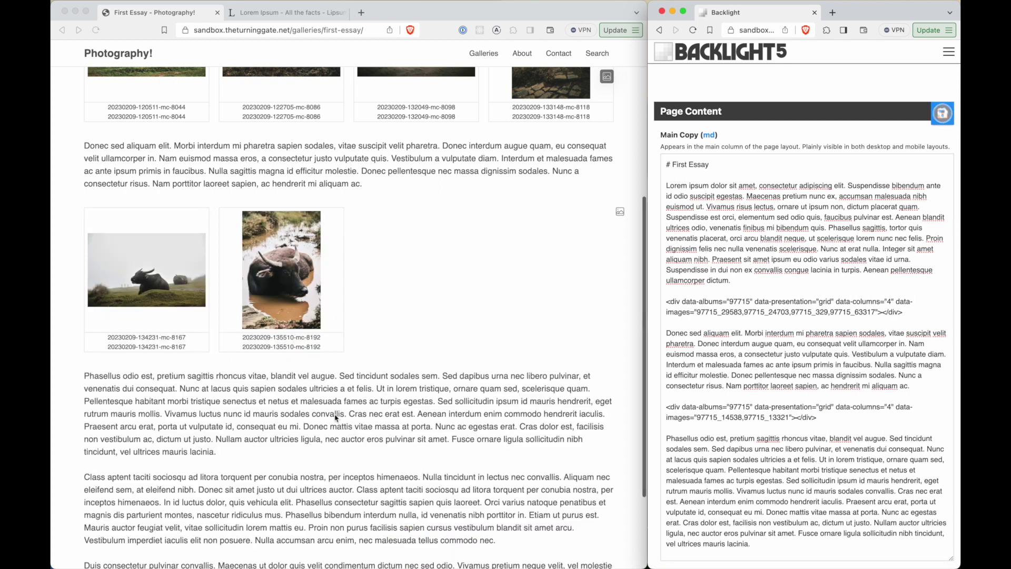
double_click(825, 407)
type("single")
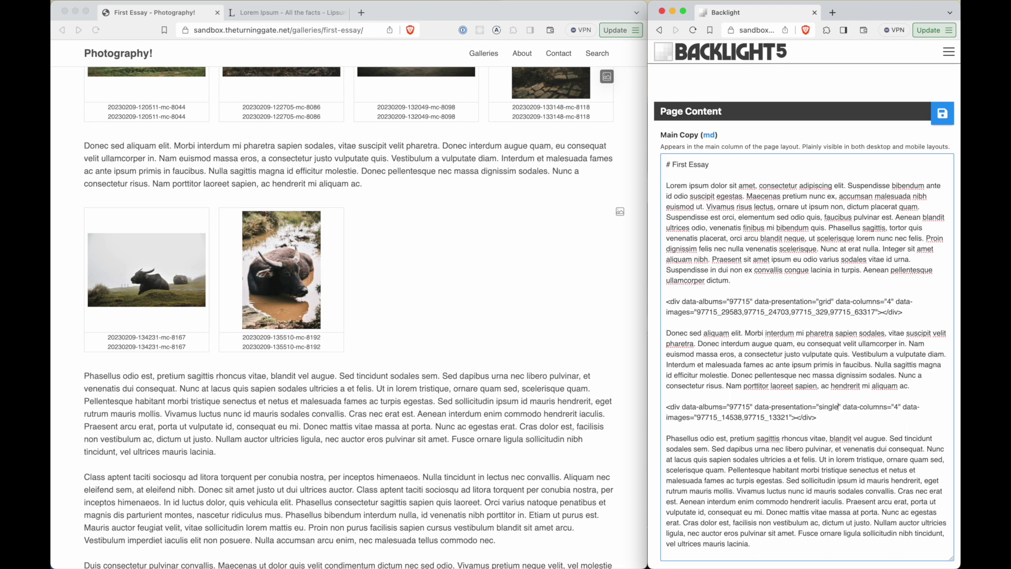
key("BackSpace")
key("BackSpace")
key("BackSpace")
key("BackSpace")
key("BackSpace")
key("BackSpace")
left_click(621, 212)
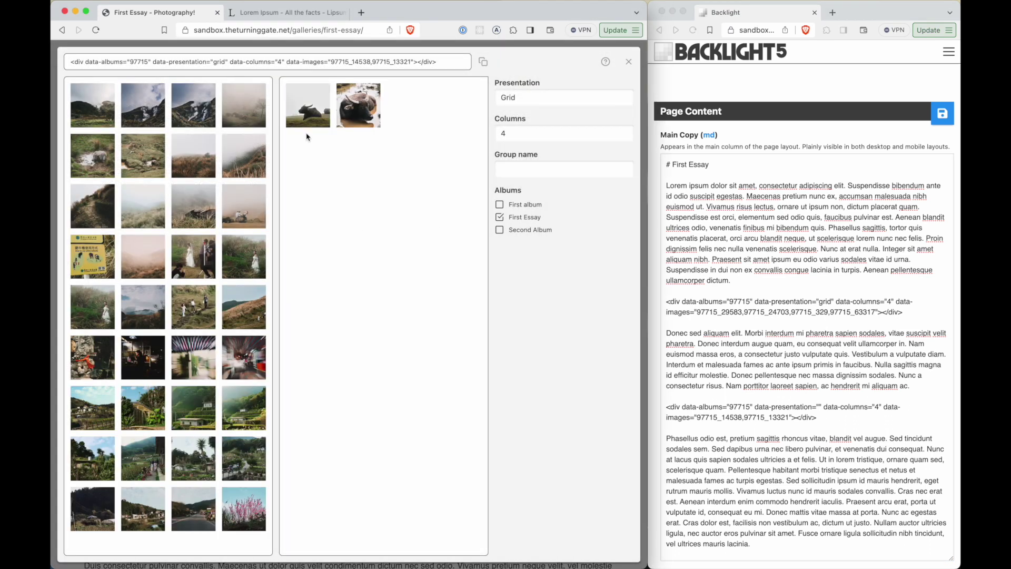
left_click(526, 104)
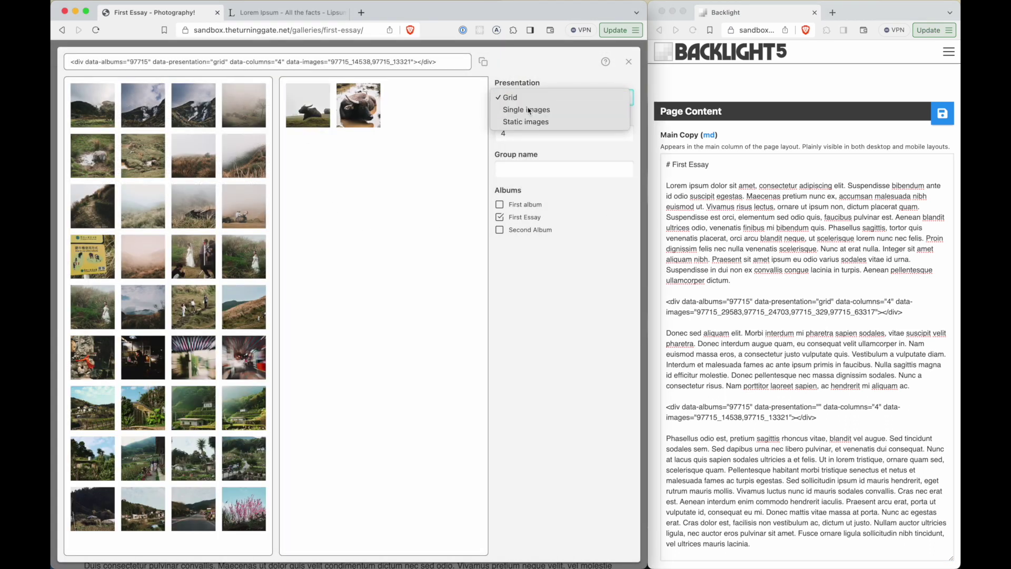
left_click(529, 111)
left_click(483, 62)
left_click(728, 408)
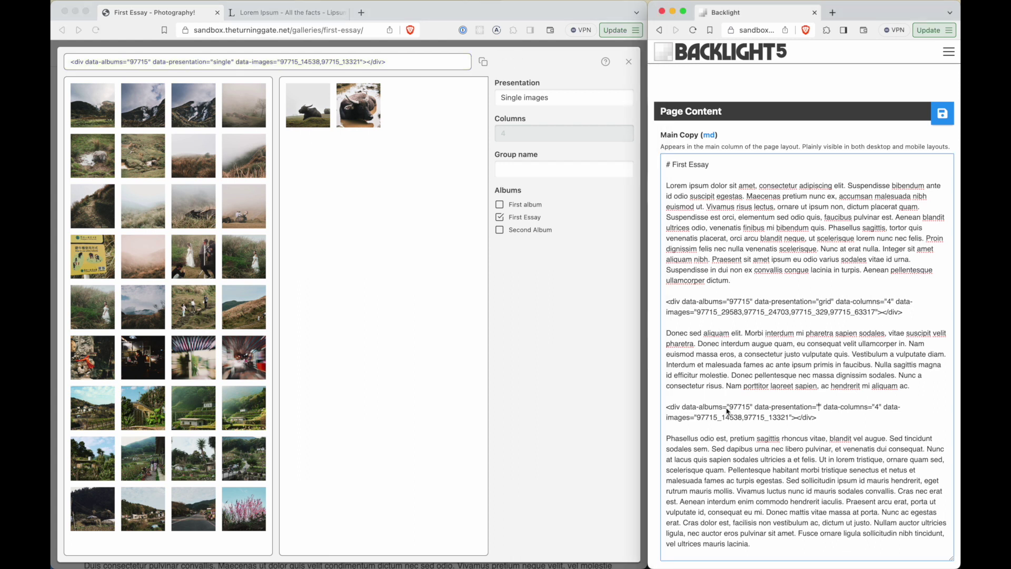
triple_click(729, 413)
type("<div data-albums=\"97715\" data-presentation=\"single\" data-images=\"97715_14538,97715_13321\"></div>")
key("Return")
left_click(951, 109)
left_click(578, 277)
key("super+r")
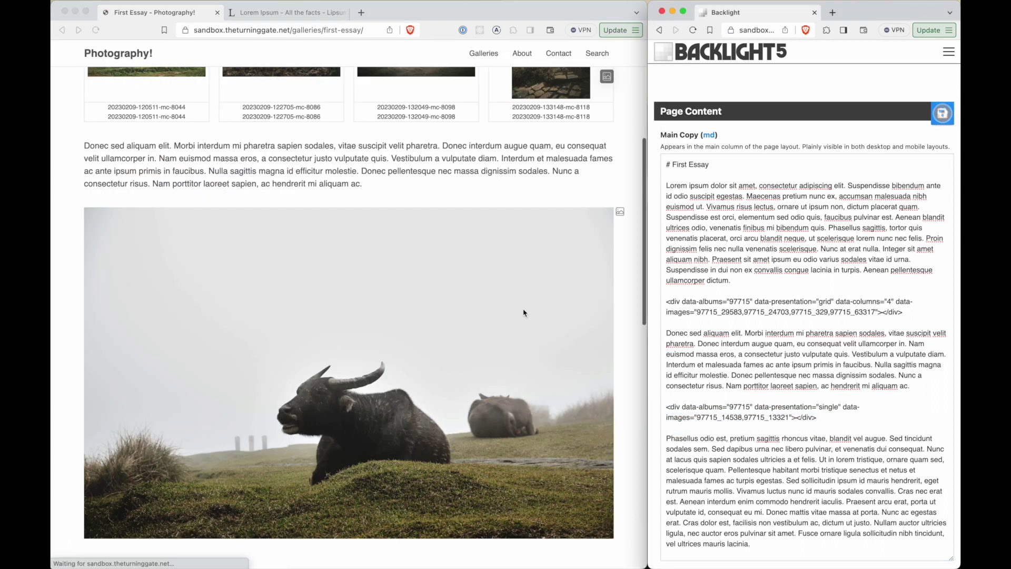
scroll(438, 304, "down", 15)
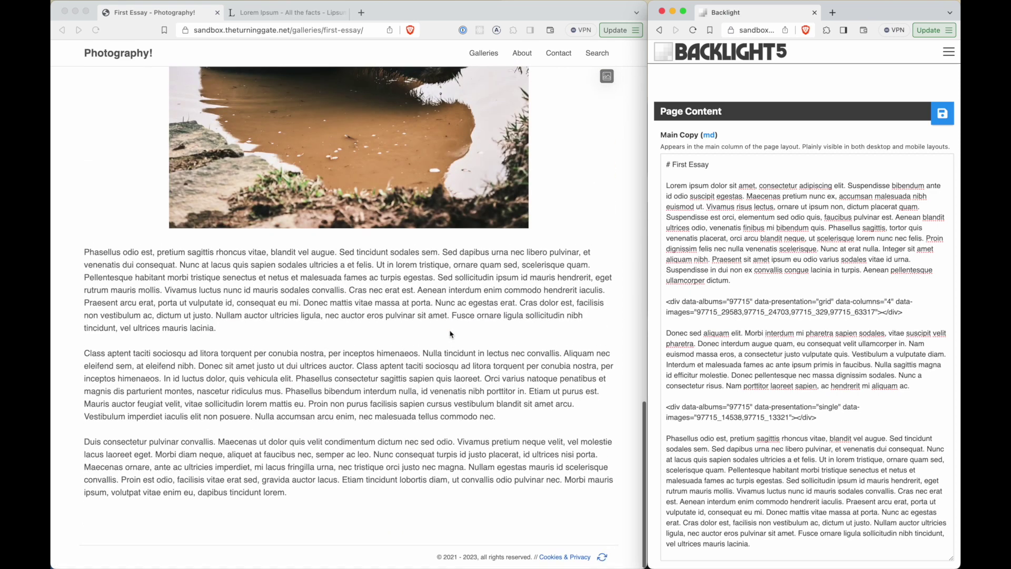
scroll(451, 333, "up", 15)
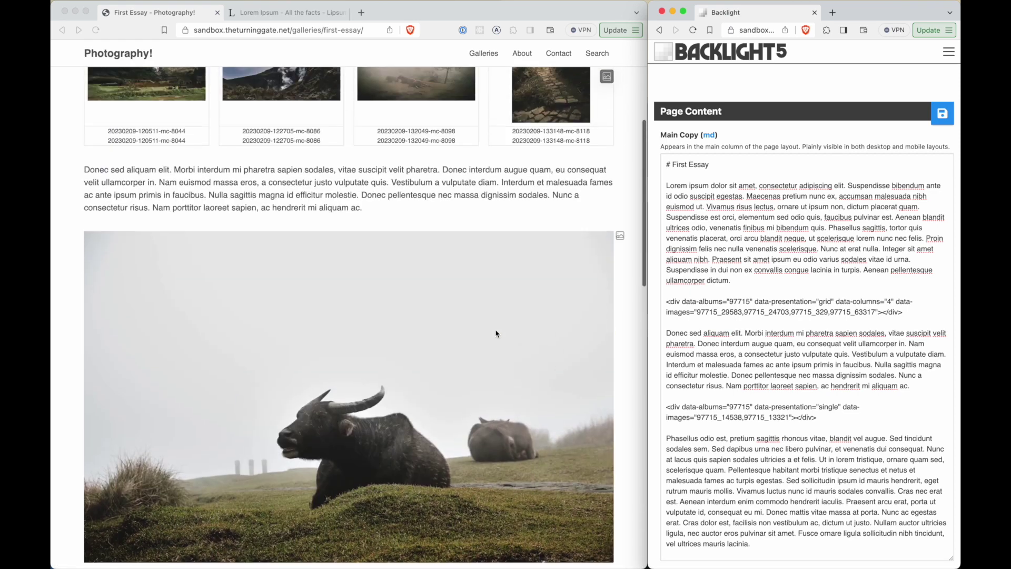
scroll(496, 333, "up", 5)
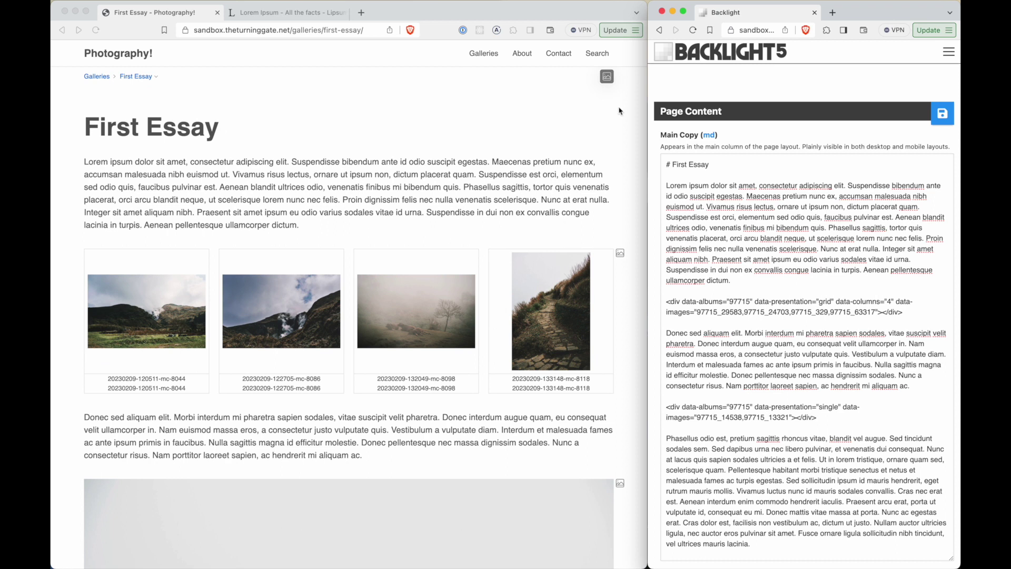
- Fill a grid embed with the beach, coastal and two misty-grass photos from First album and First Essay
left_click(608, 81)
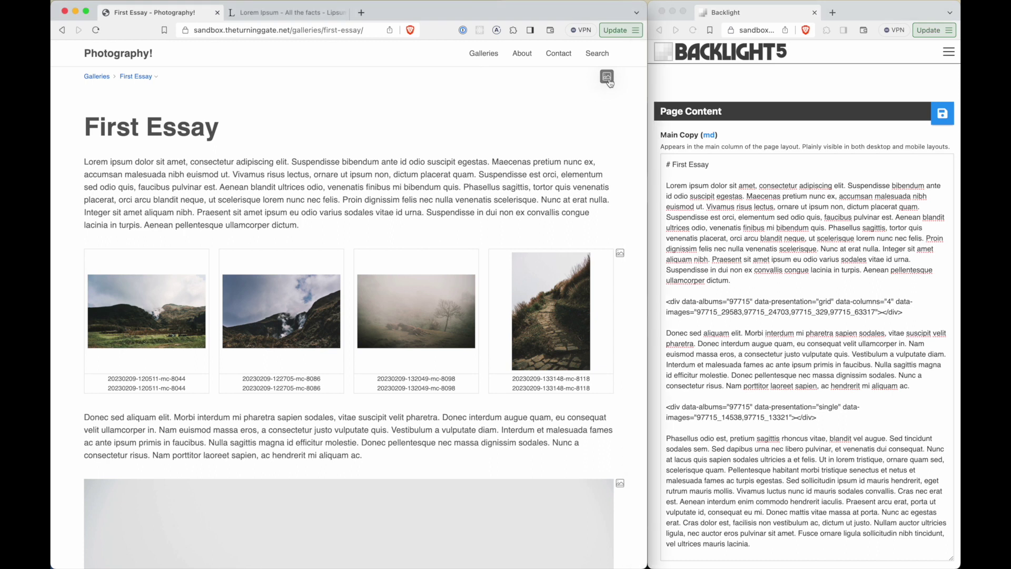
left_click(608, 80)
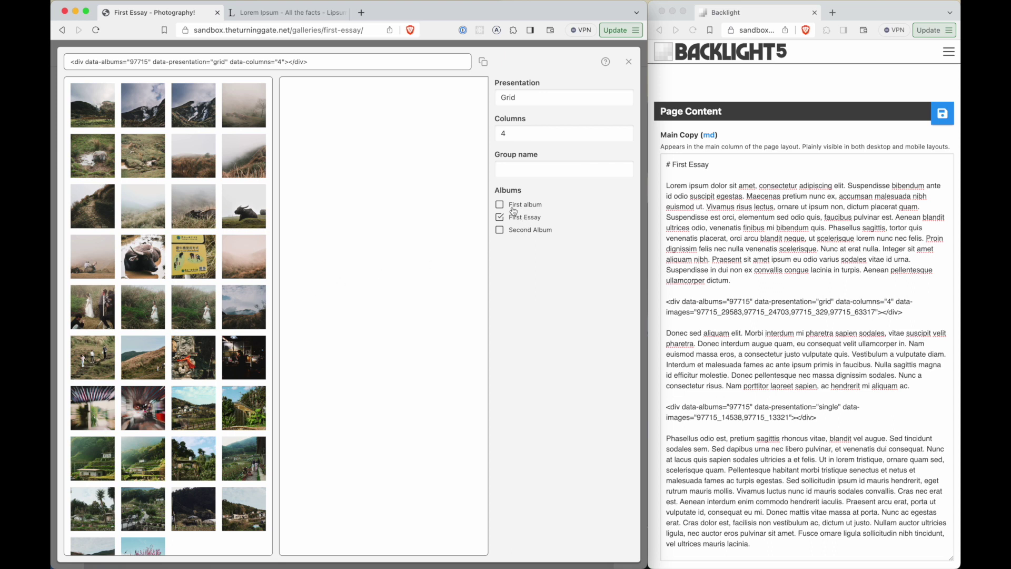
left_click(499, 205)
scroll(221, 363, "down", 3)
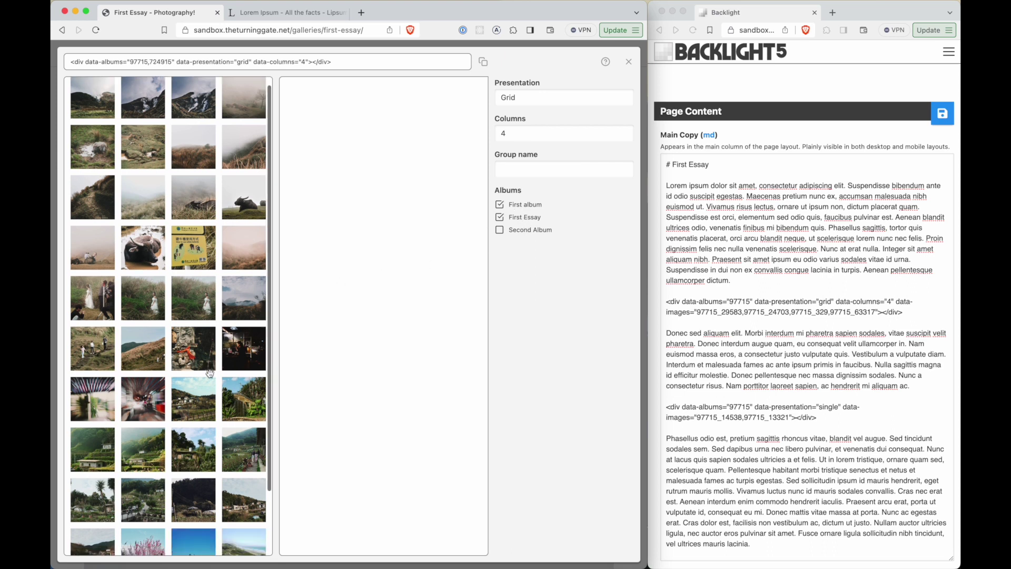
left_click_drag(202, 485, 382, 286)
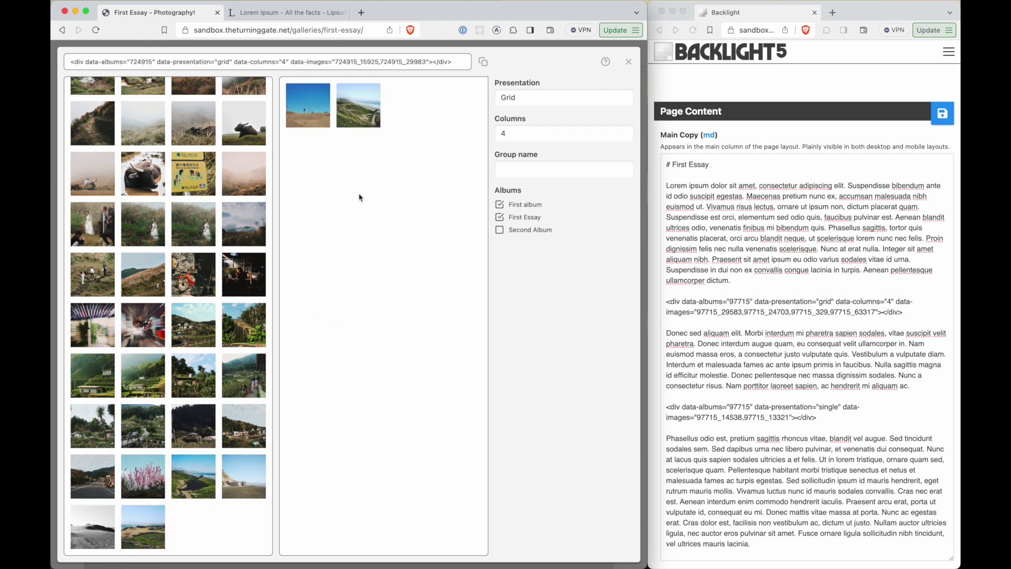
scroll(237, 222, "up", 3)
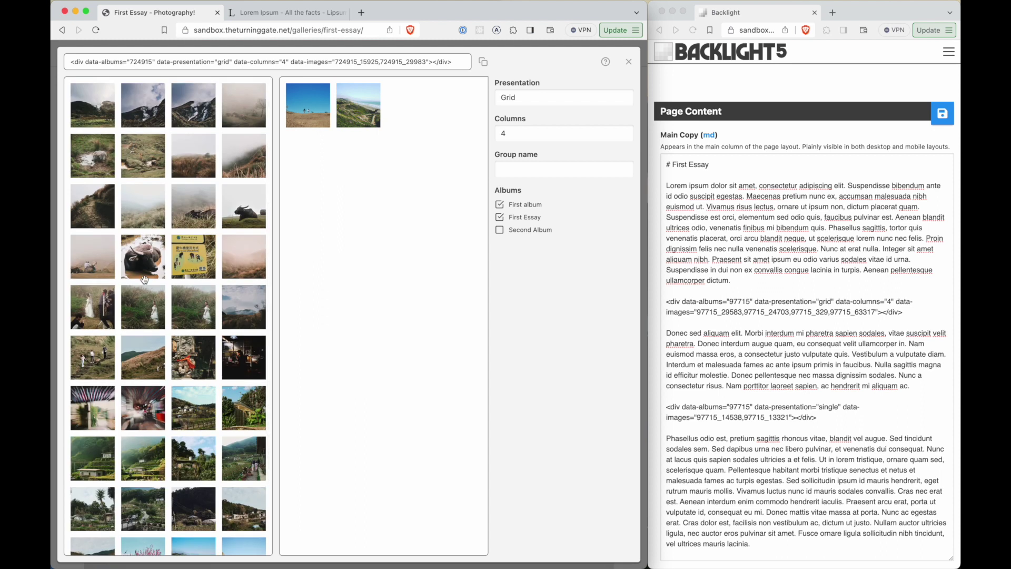
left_click(150, 215)
left_click(189, 211, "super")
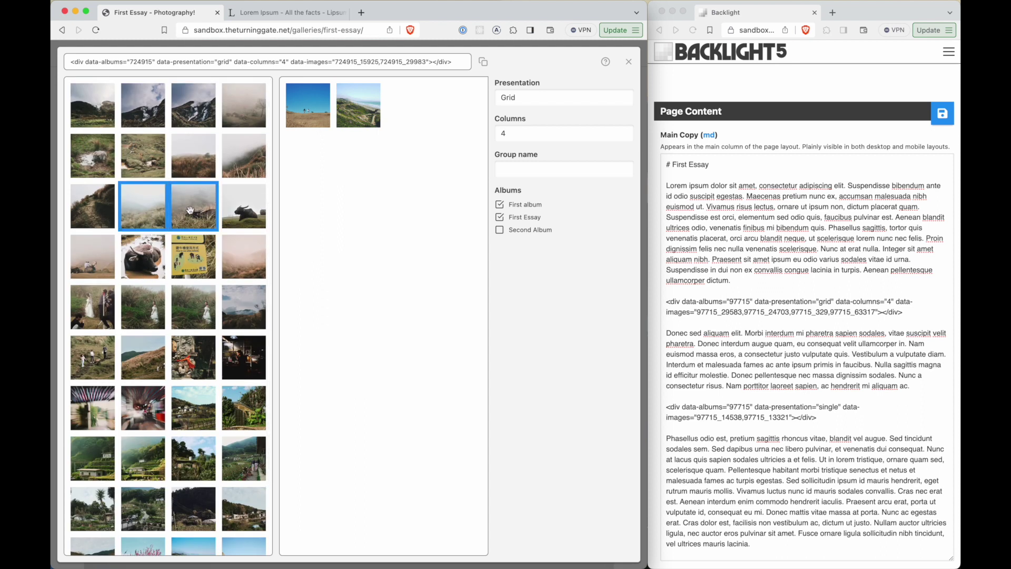
left_click_drag(189, 211, 419, 171)
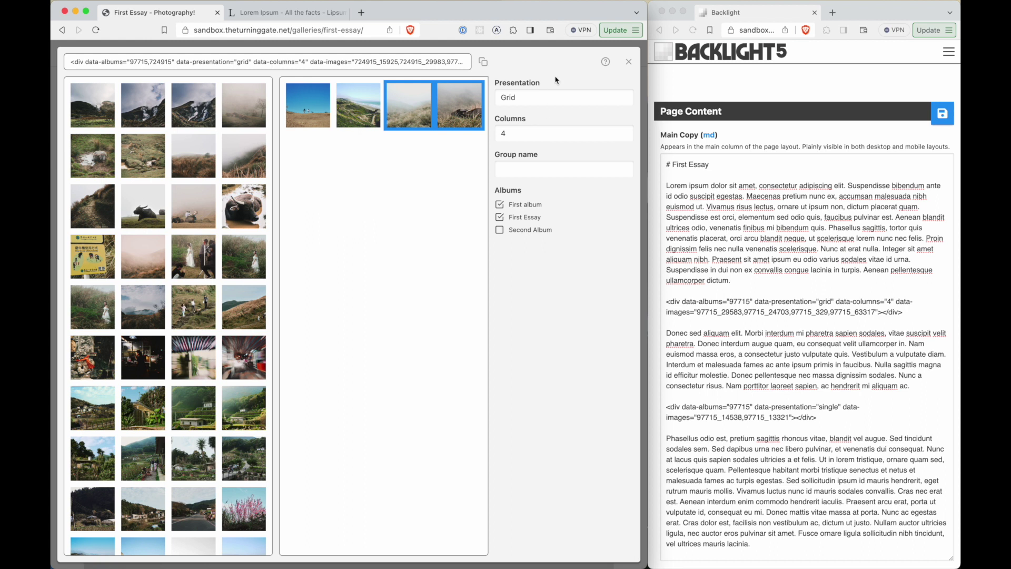
- Replace the old grid snippet in Main Copy with the new grid code and save
left_click(483, 62)
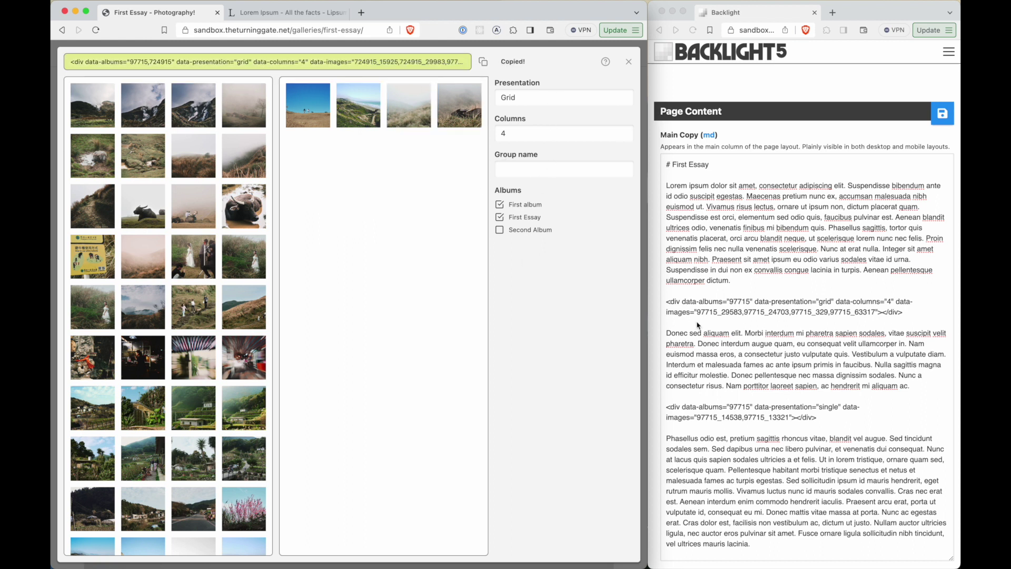
triple_click(730, 311)
key("super+v")
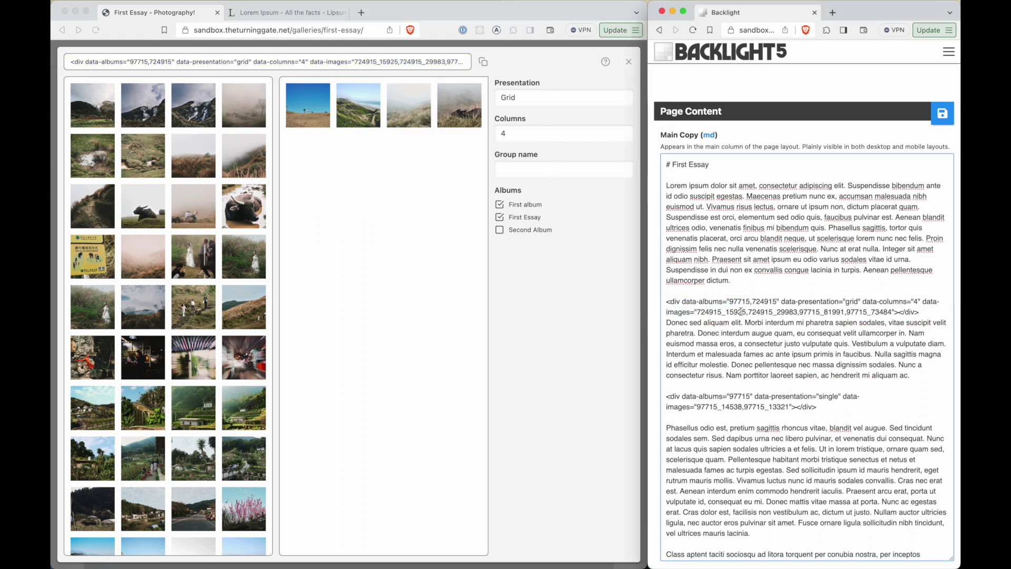
key("Return")
left_click(942, 113)
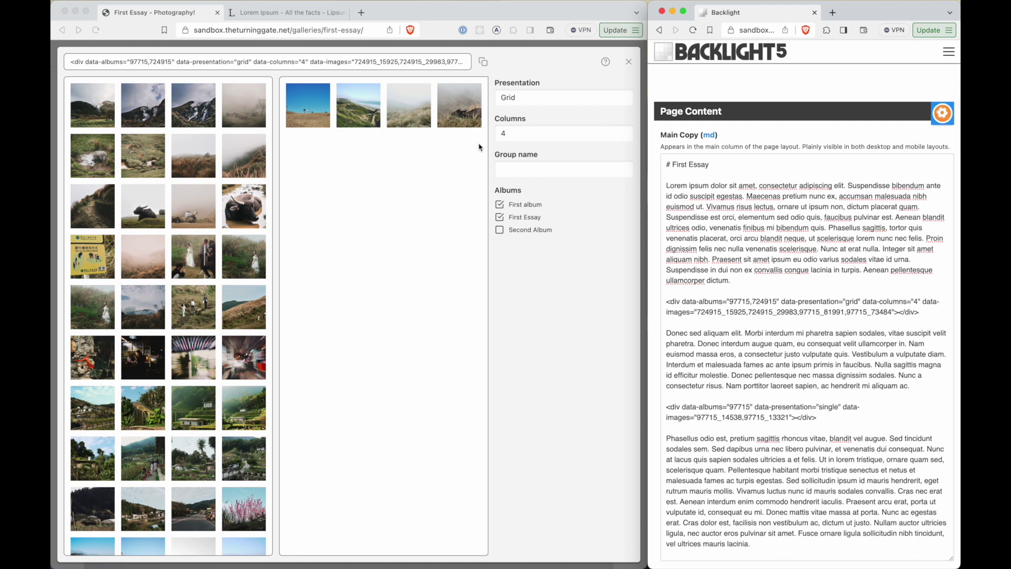
key("super+r")
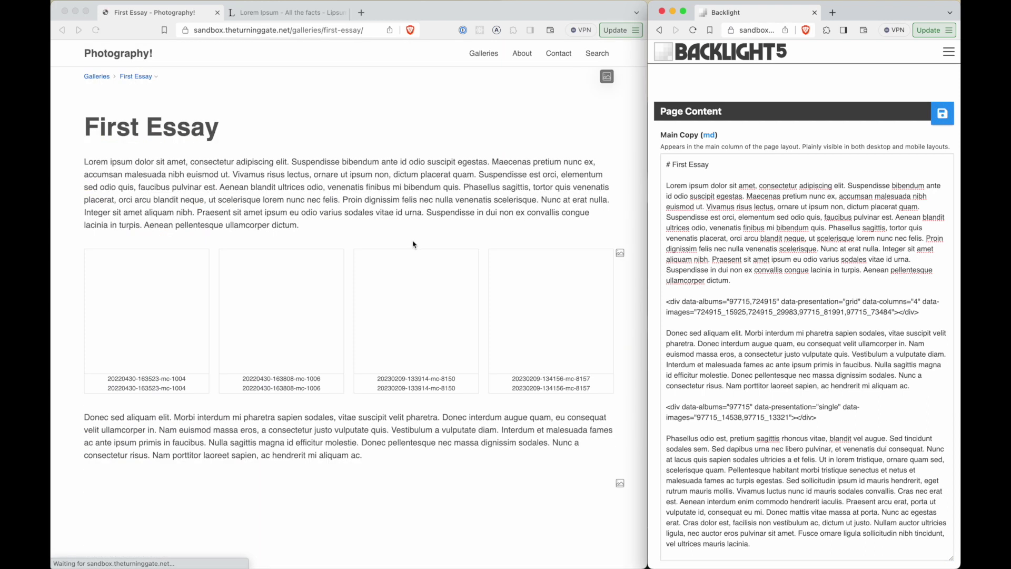
left_click(153, 329)
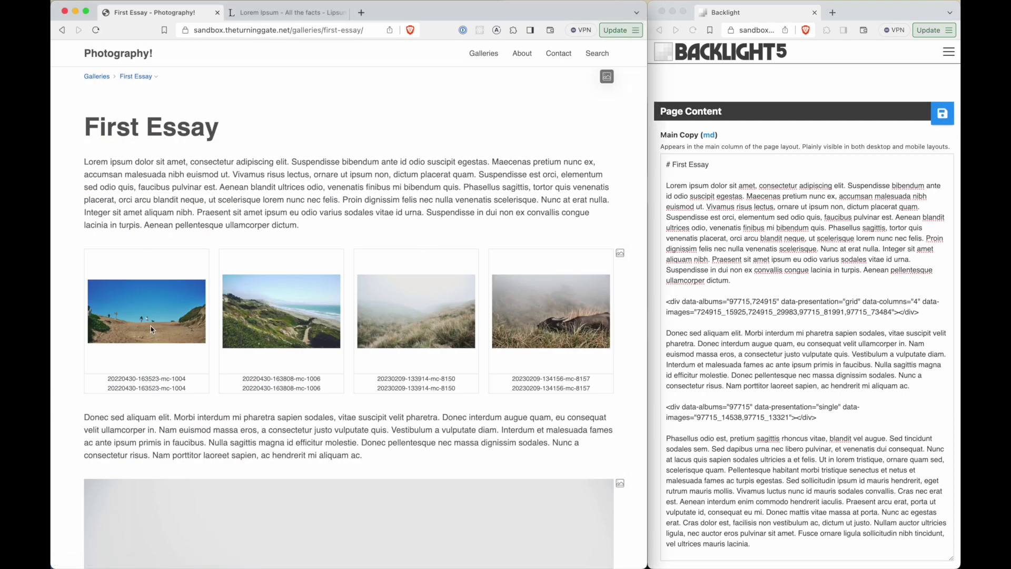
left_click(155, 328)
key("Right")
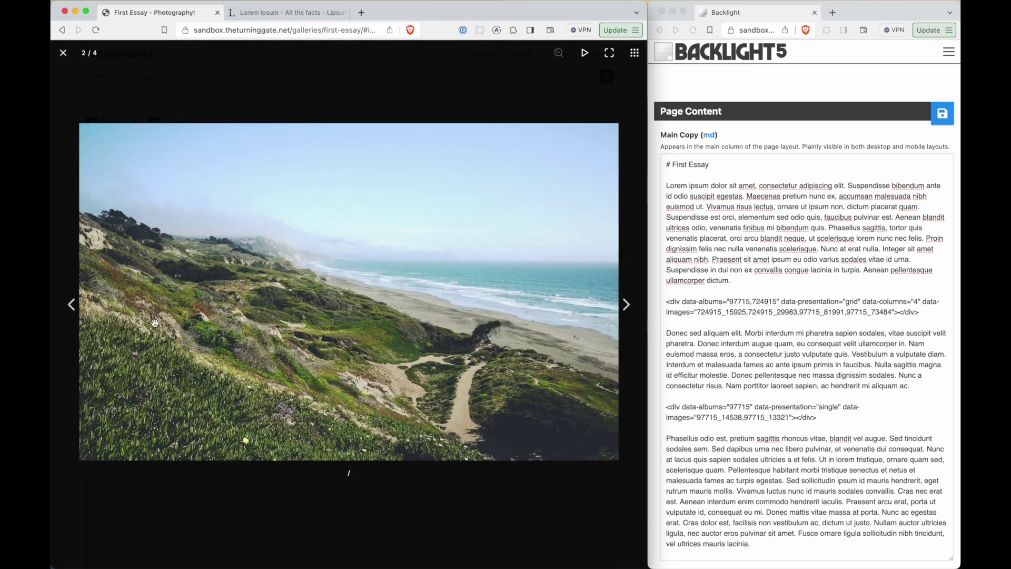
key("Right")
key("Left")
key("Left")
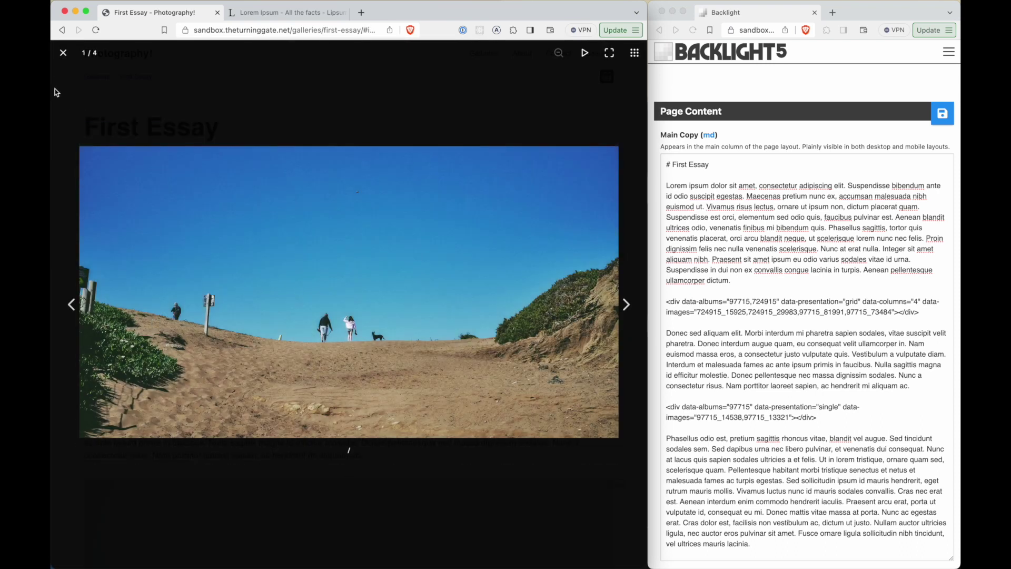
left_click(63, 53)
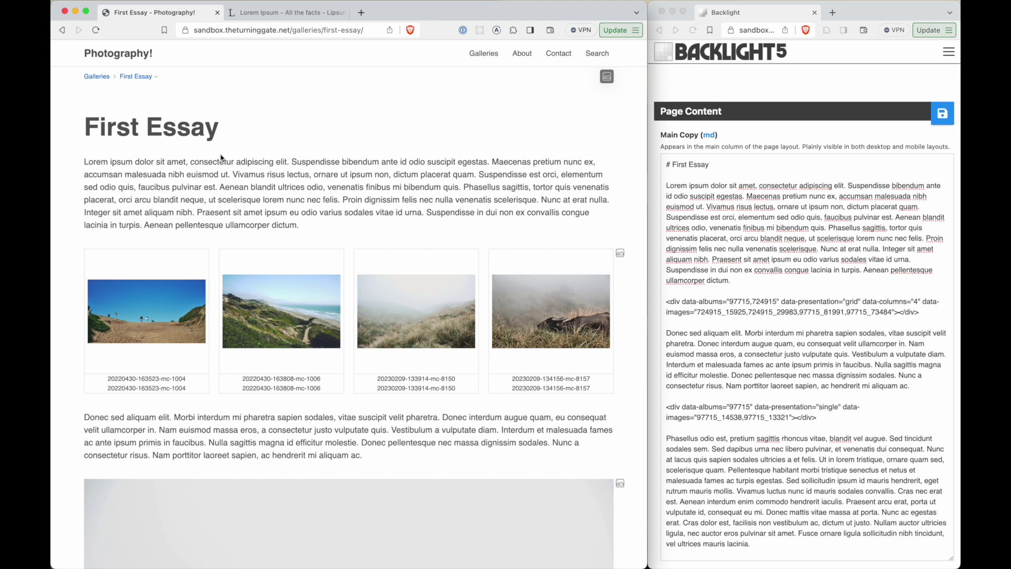
left_click(97, 76)
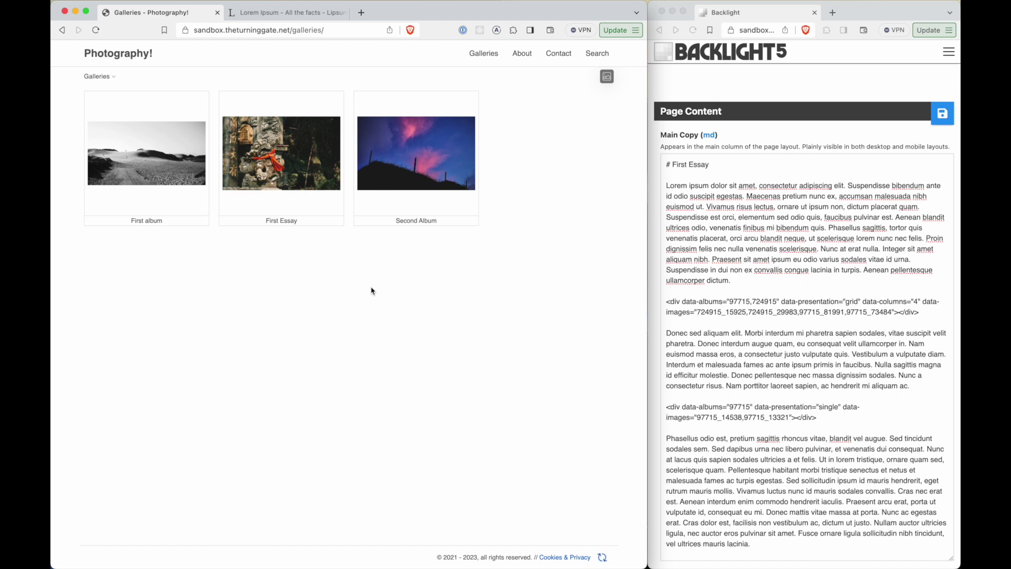
- Add three pink sunset photos from Second Album's fourth row to a grid embed
left_click(606, 77)
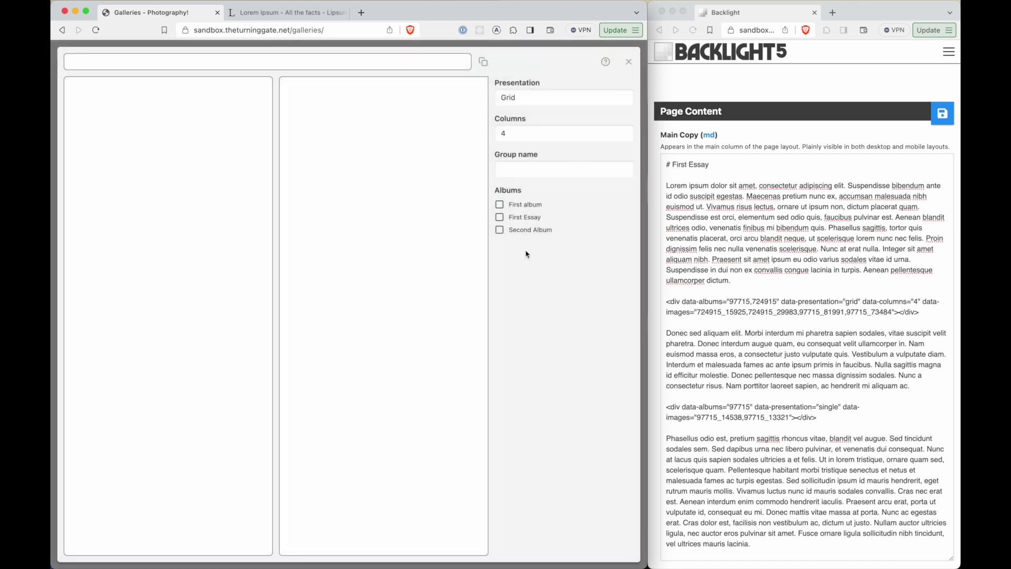
left_click(523, 234)
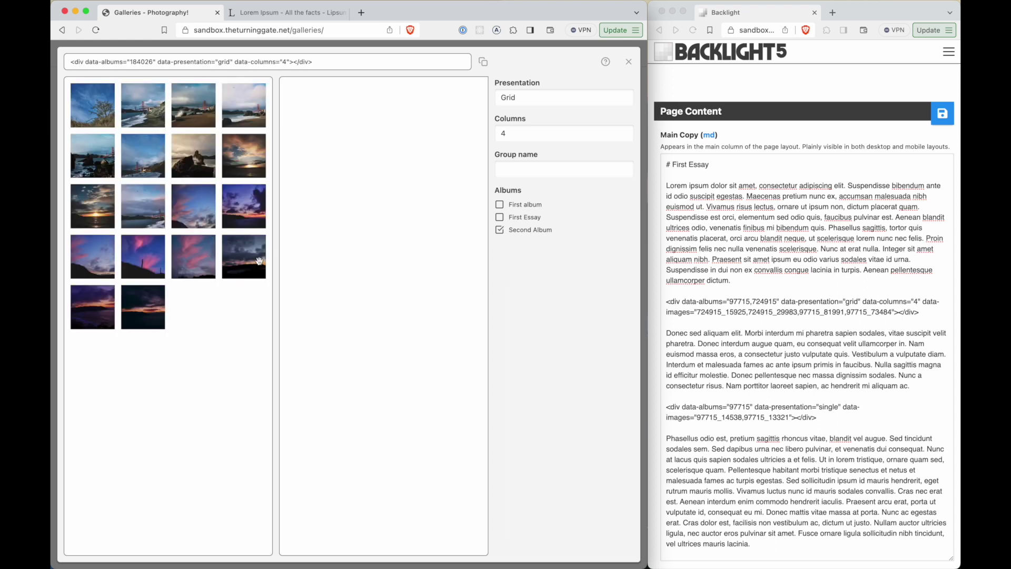
left_click(103, 273)
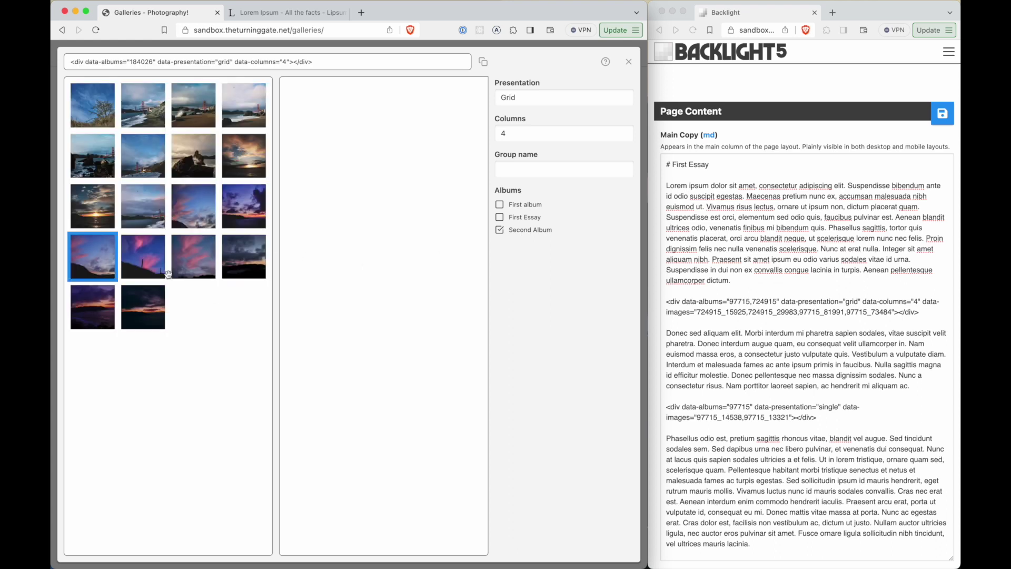
left_click(203, 269, "shift")
left_click_drag(203, 269, 399, 188)
- Set the grid to 3 columns and copy the generated snippet
left_click(529, 129)
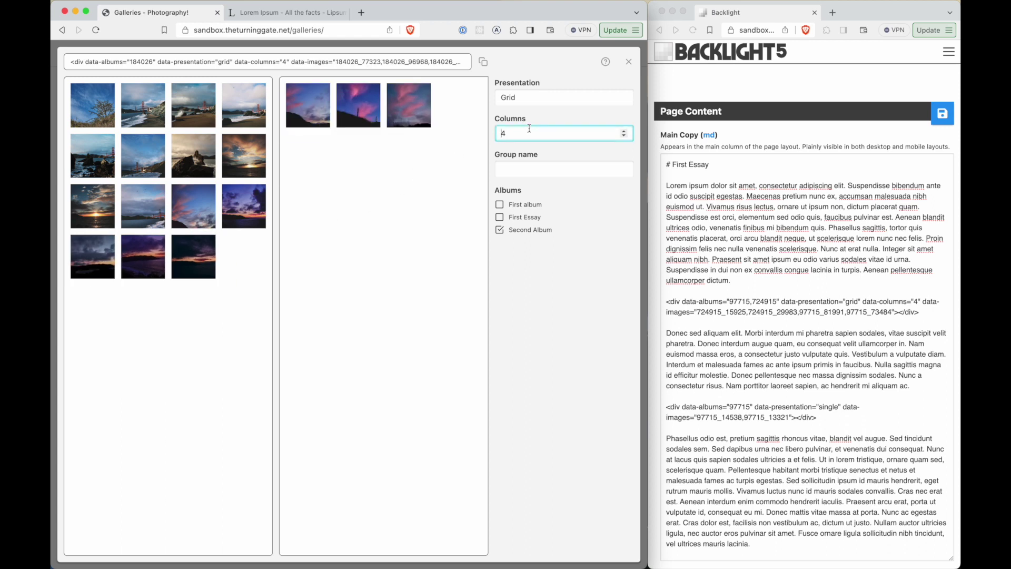
left_click(623, 131)
left_click(404, 66)
left_click(750, 105)
scroll(750, 105, "up", 5)
- Paste the sunset grid code into the Galleries top-level set's Main Copy and save
scroll(750, 105, "down", 2)
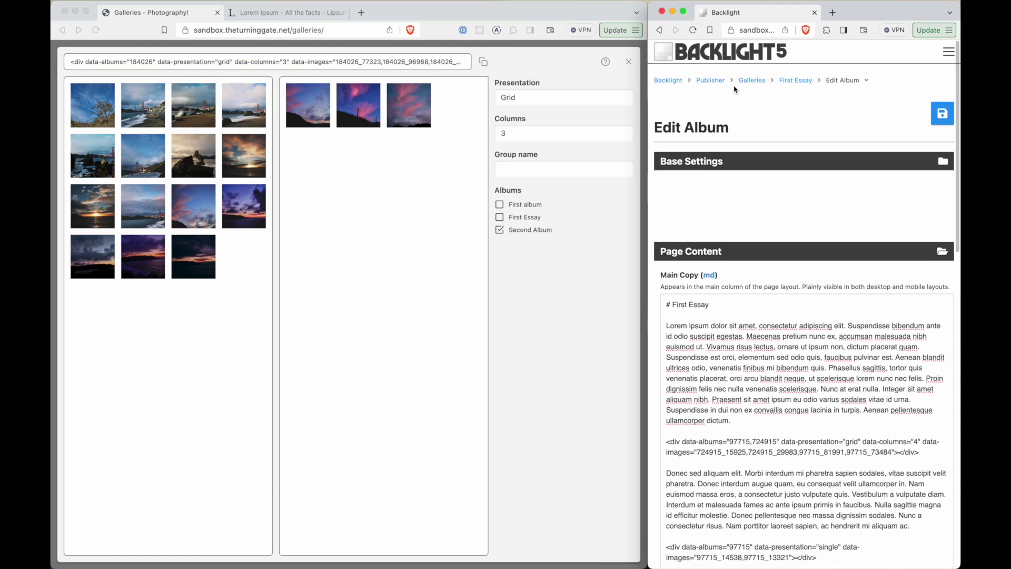
left_click(752, 79)
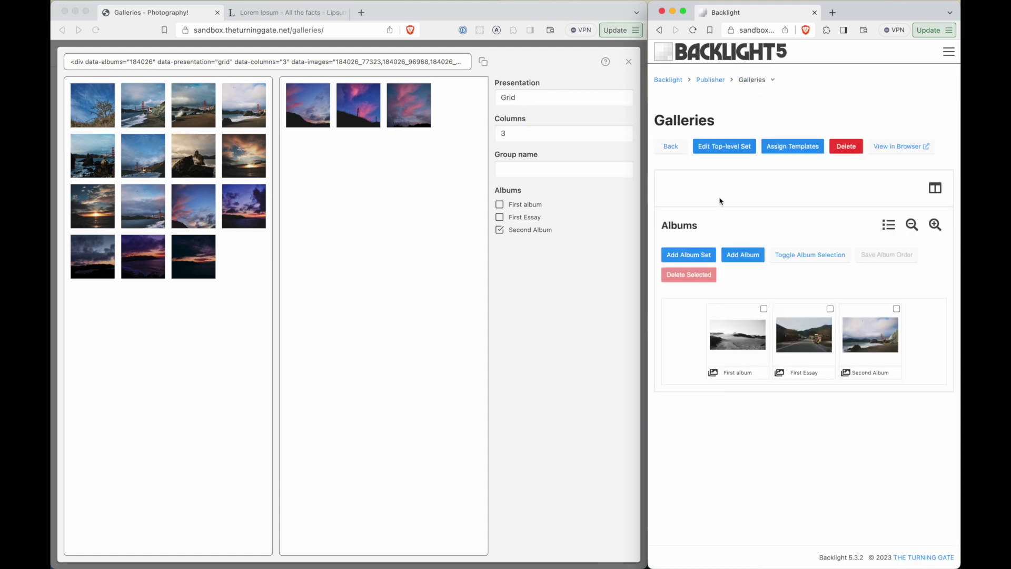
left_click(724, 146)
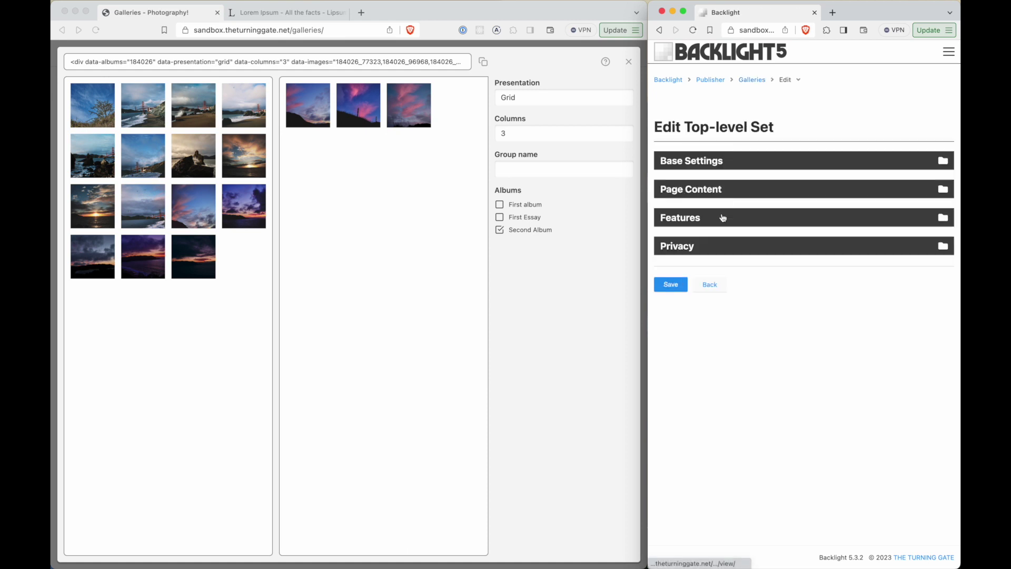
left_click(722, 218)
left_click(708, 188)
key("super+v")
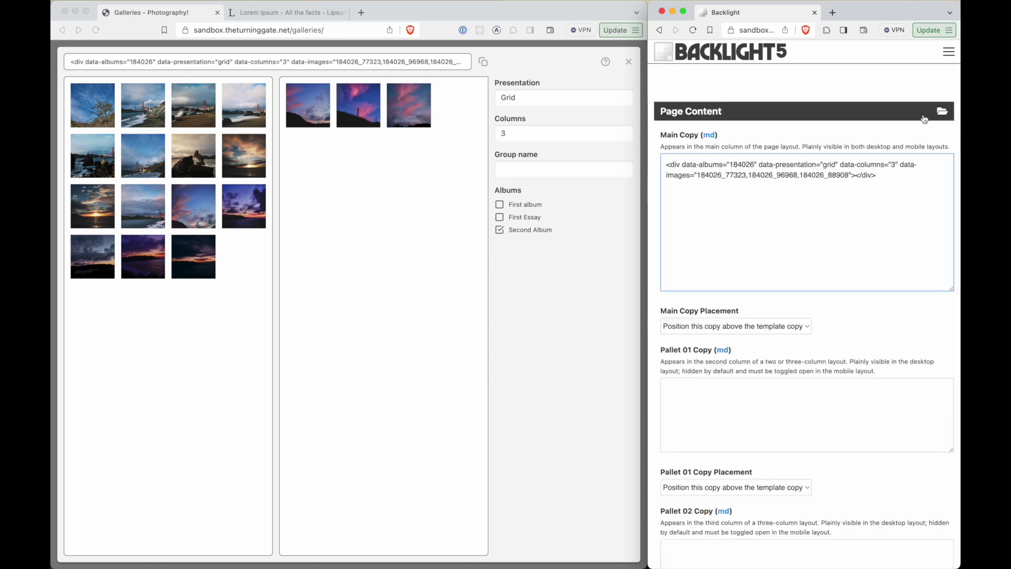
scroll(800, 390, "down", 10)
left_click(672, 483)
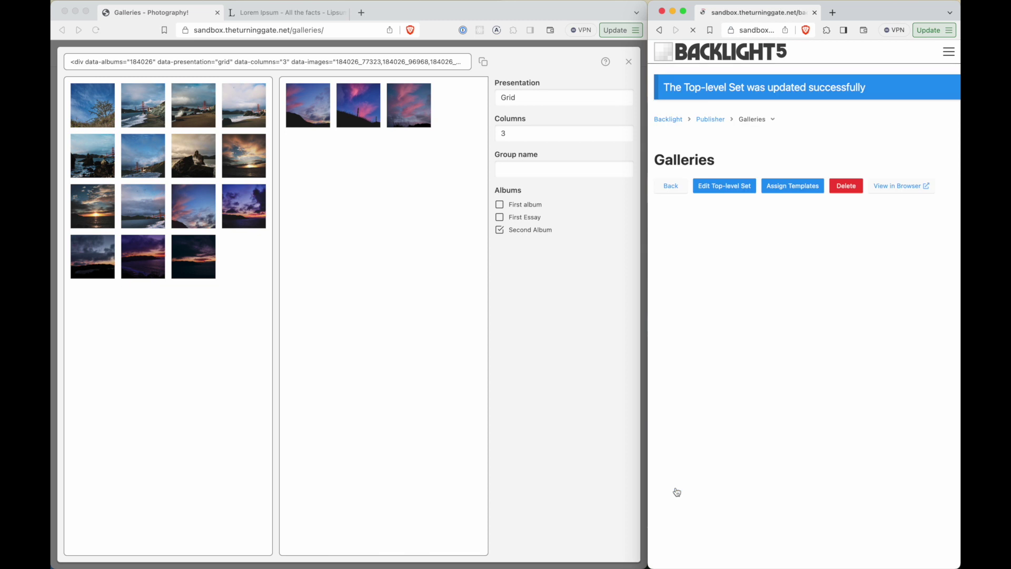
left_click(628, 62)
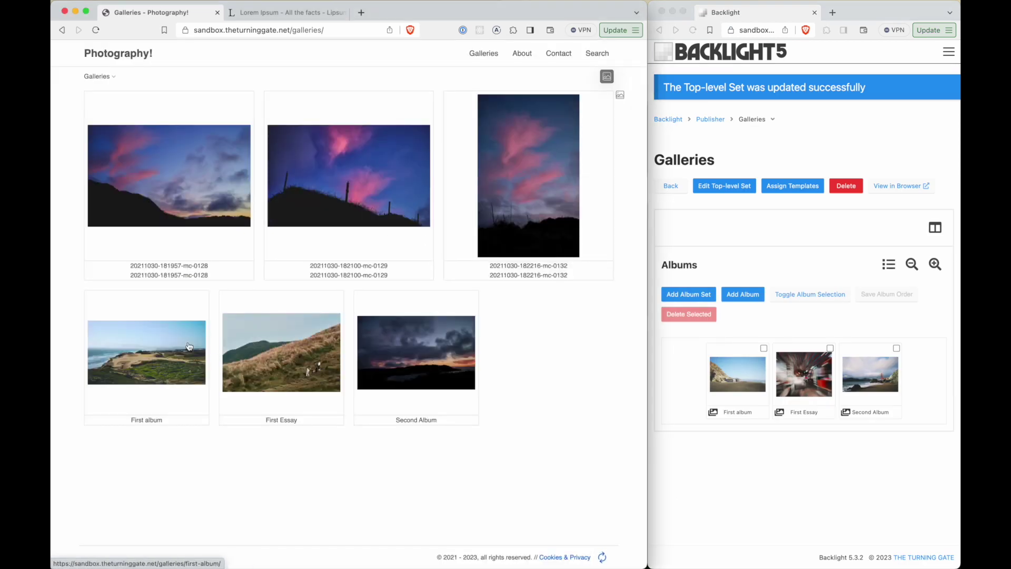
left_click(177, 187)
key("Right")
key("Right")
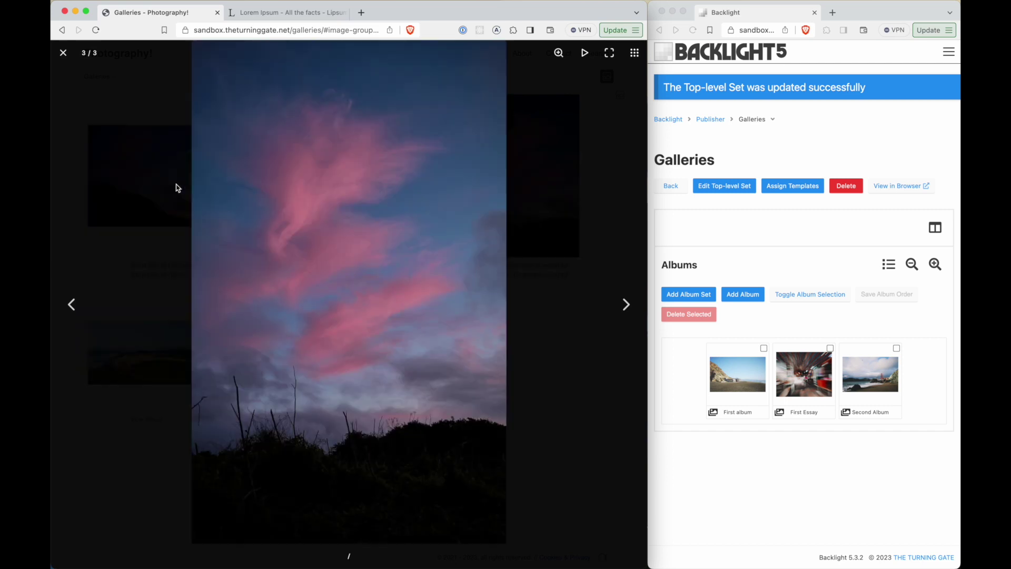
key("Escape")
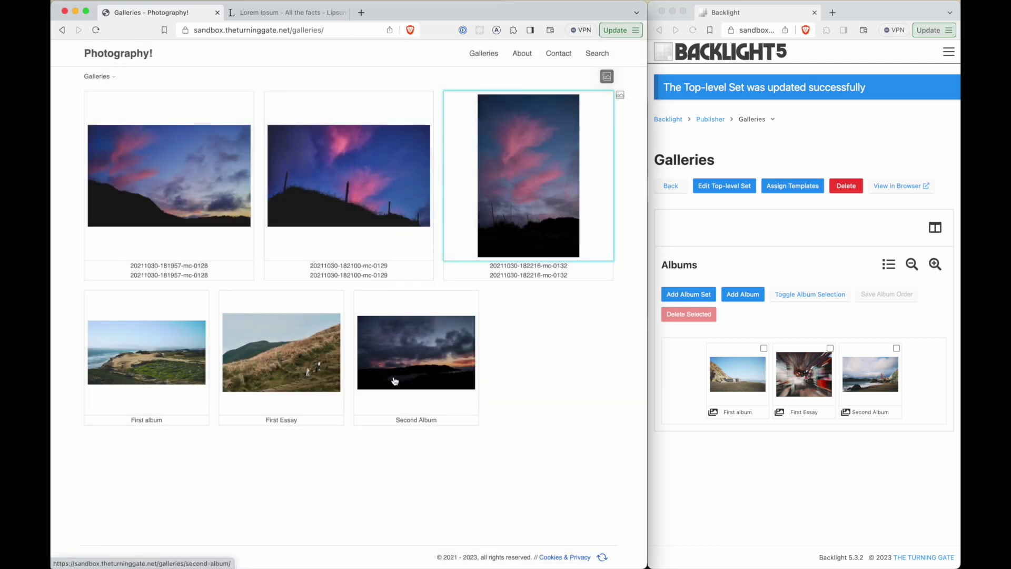
left_click(179, 362)
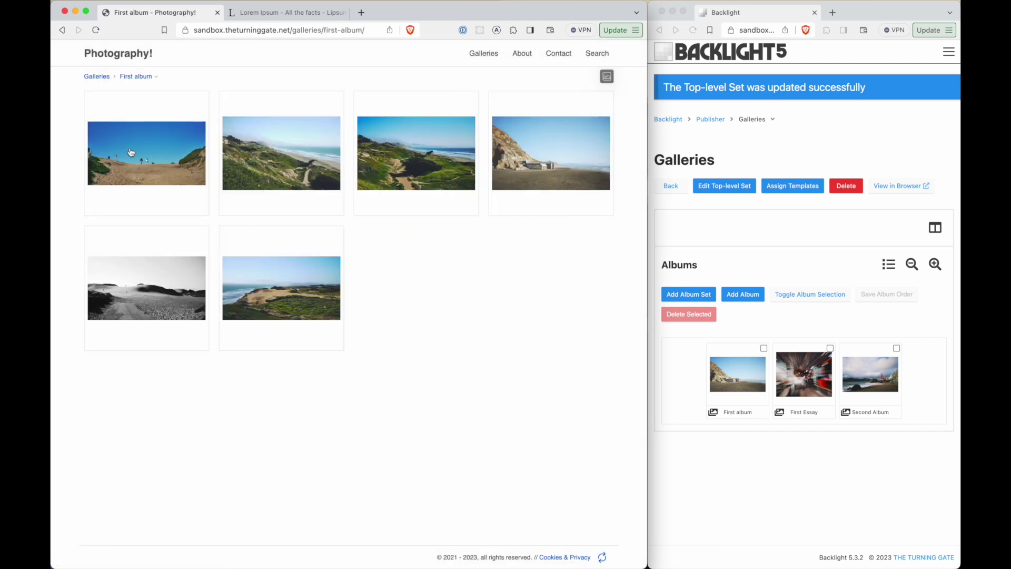
left_click(62, 29)
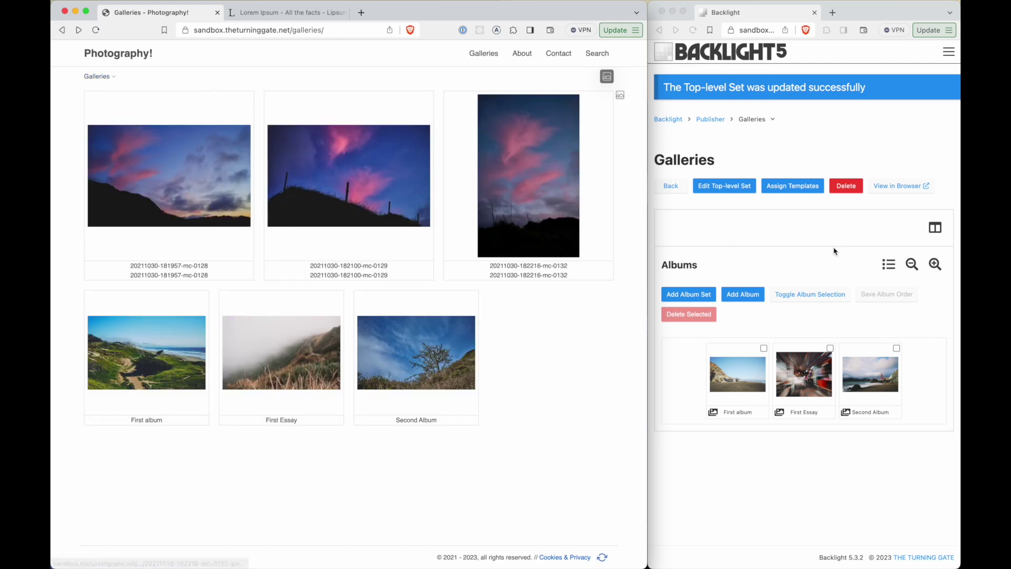
- Delete all text from the Galleries top-level set's Main Copy, save, and reload the live Galleries page
left_click(727, 187)
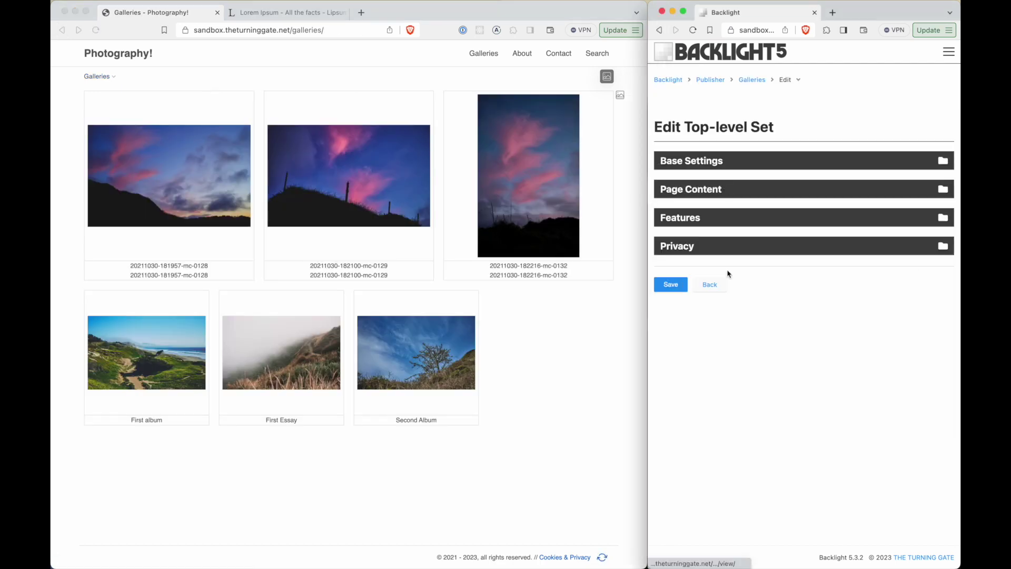
left_click(705, 187)
left_click(709, 216)
key("super+a")
key("BackSpace")
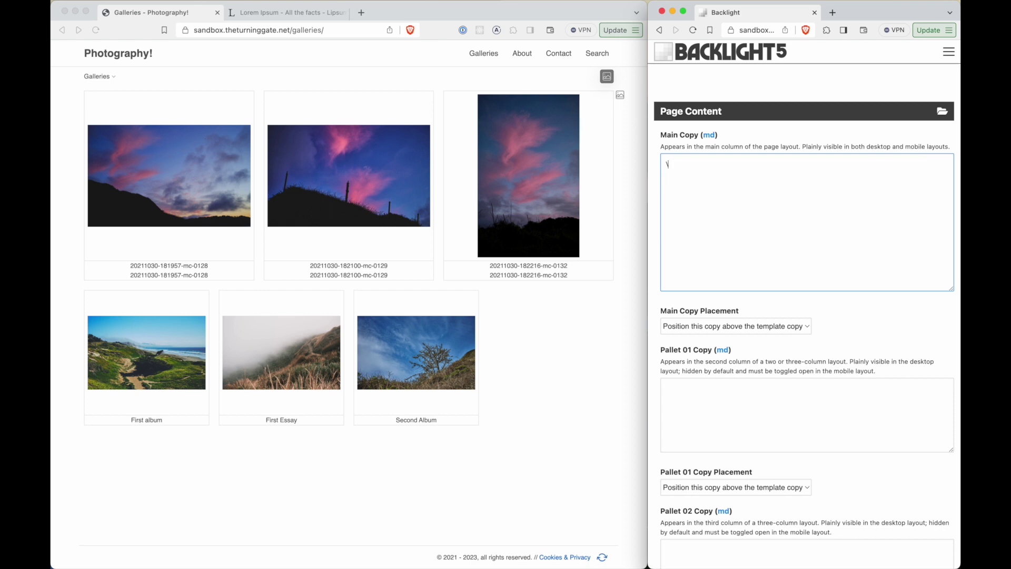
scroll(773, 365, "down", 10)
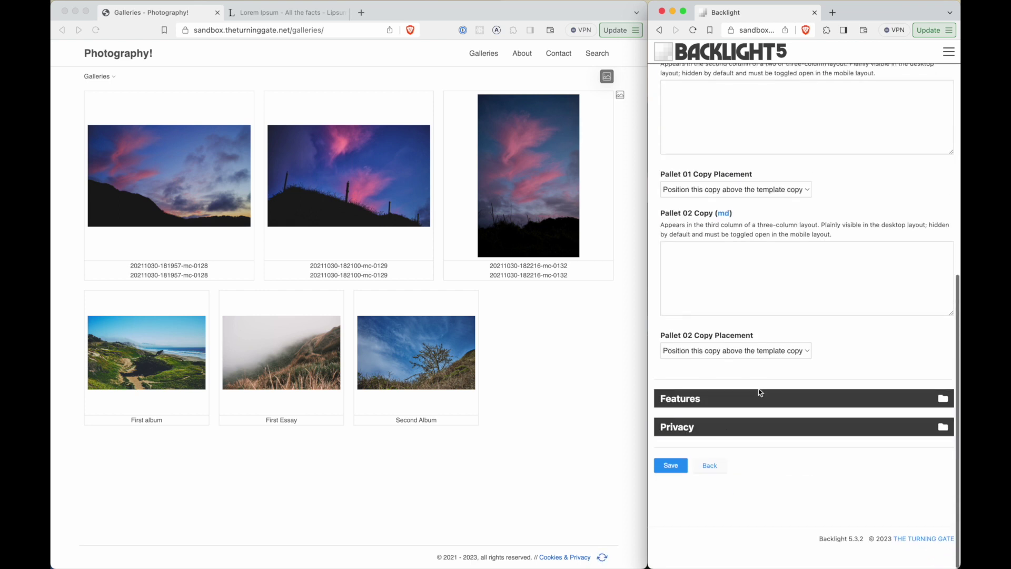
left_click(671, 481)
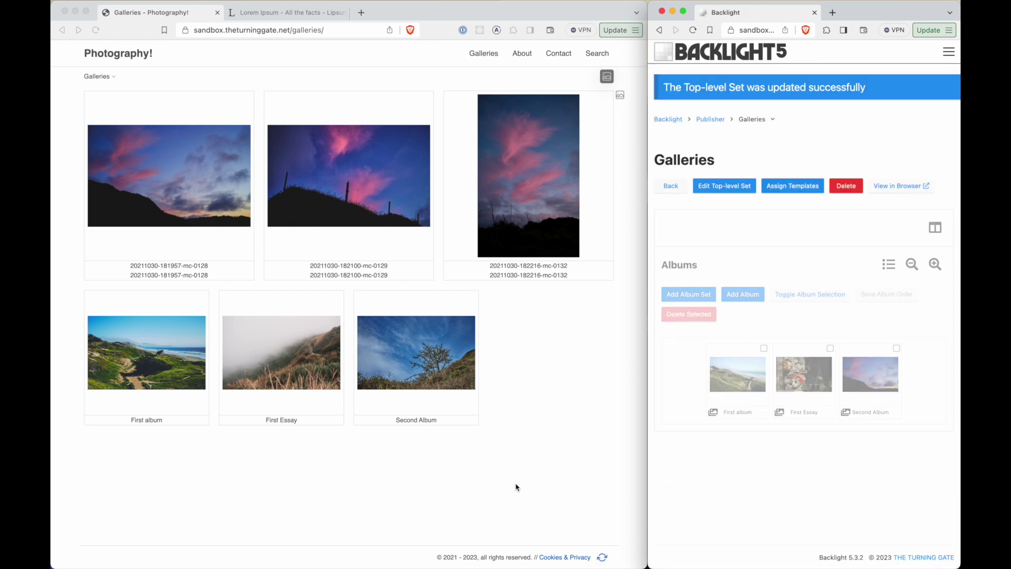
left_click(478, 469)
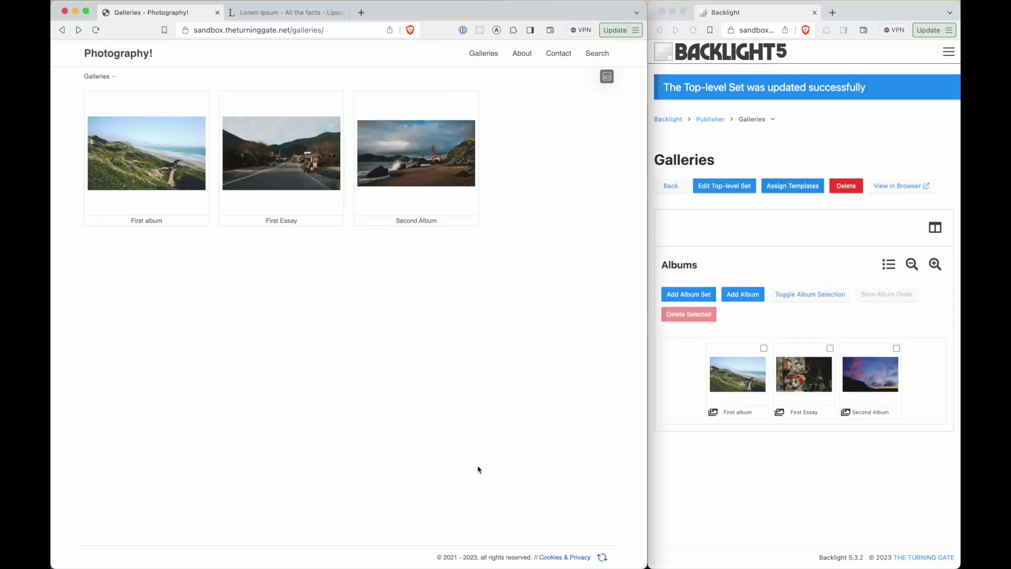
left_click(152, 169)
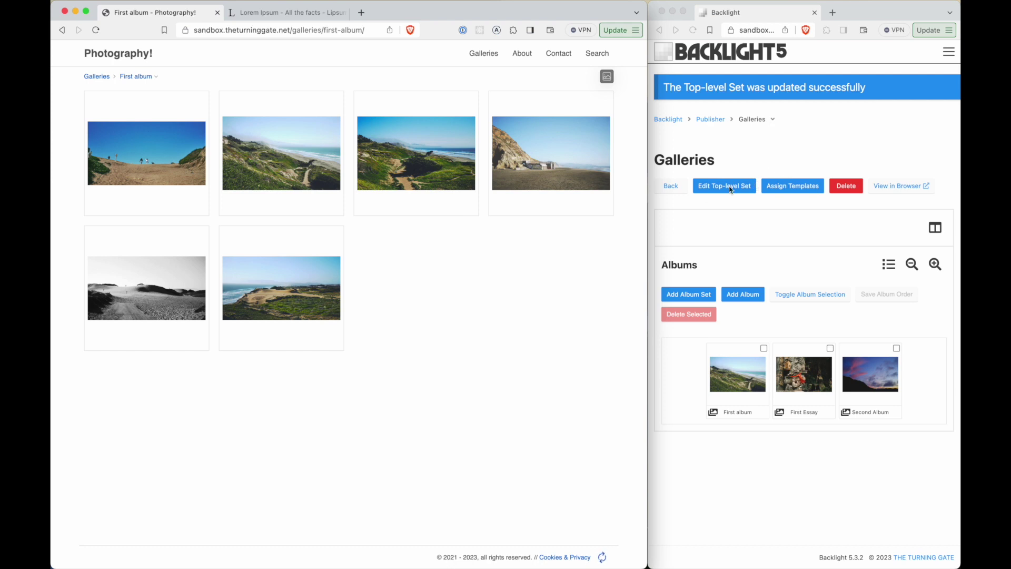
- Open First album's page content in Edit Album and drag the Main Copy box much taller
left_click(740, 374)
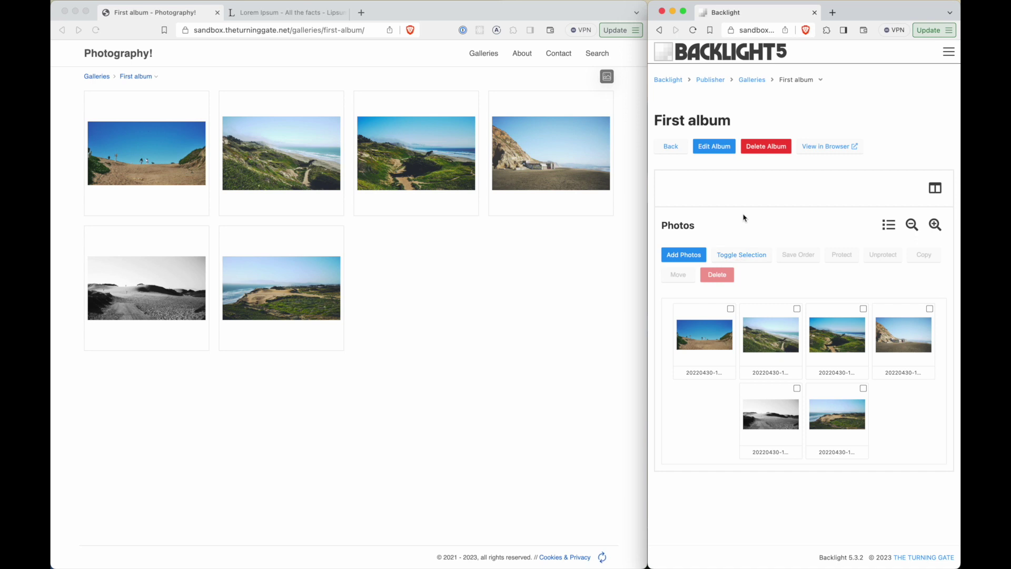
left_click(719, 152)
left_click(750, 188)
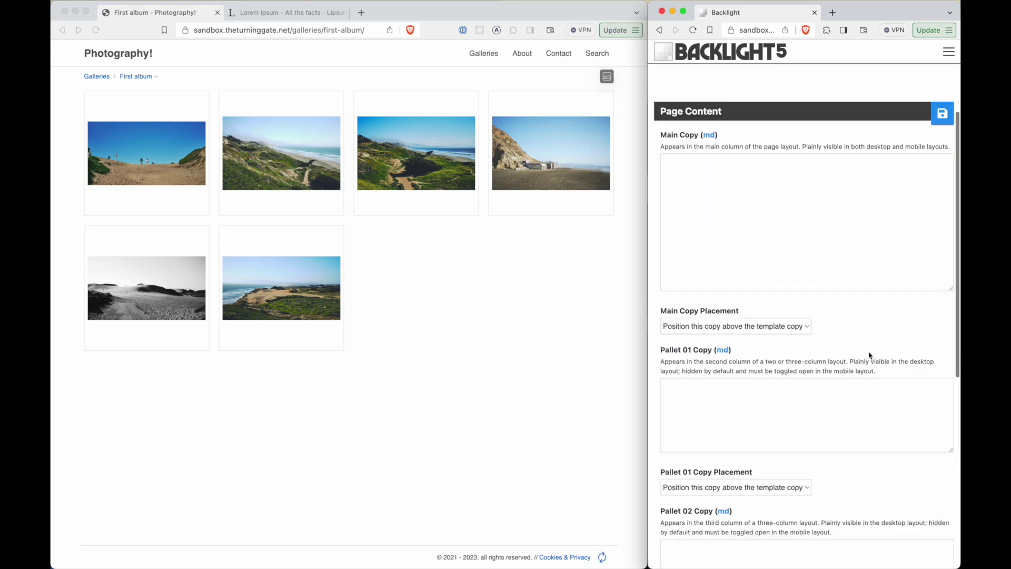
left_click_drag(951, 291, 951, 542)
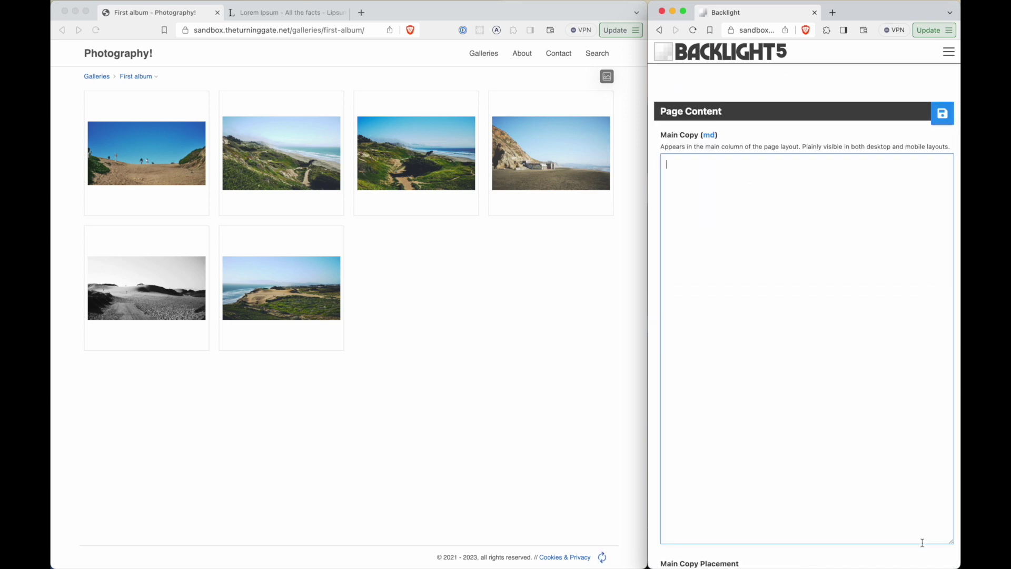
left_click(454, 395)
left_click(608, 77)
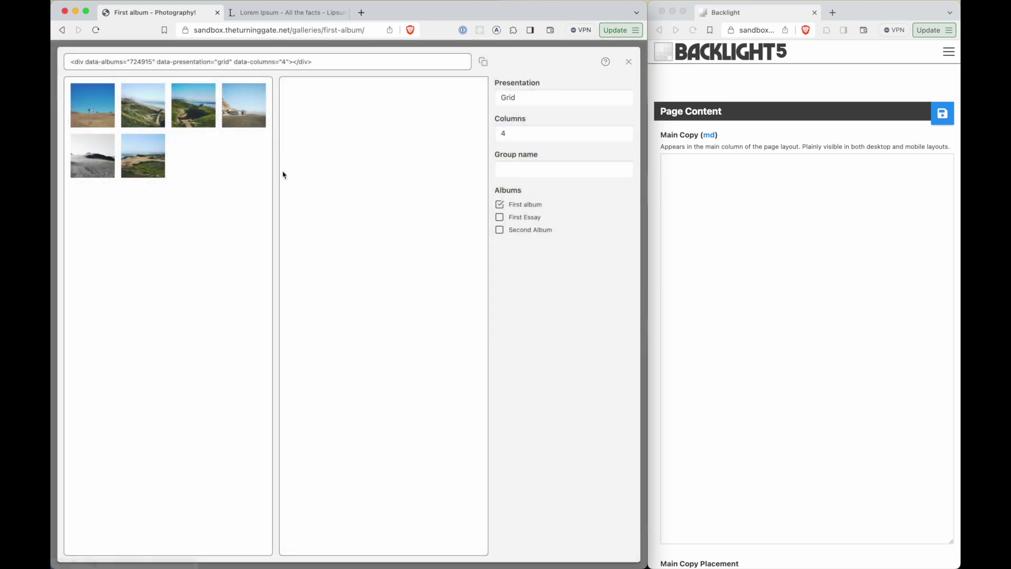
- Embed the black-and-white dune photo as a Static image in First album's Main Copy
left_click_drag(100, 161, 385, 152)
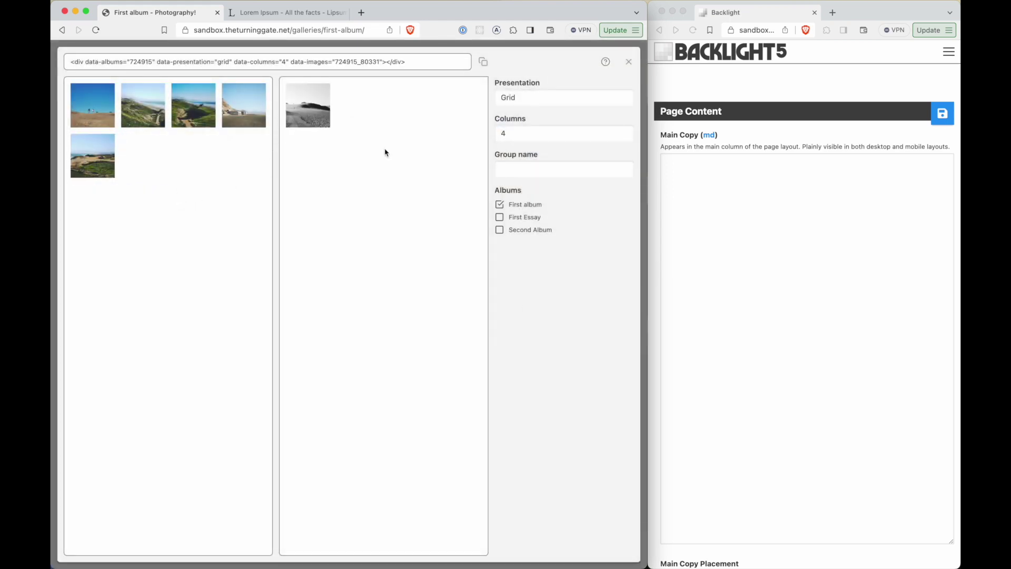
left_click(535, 100)
left_click(535, 122)
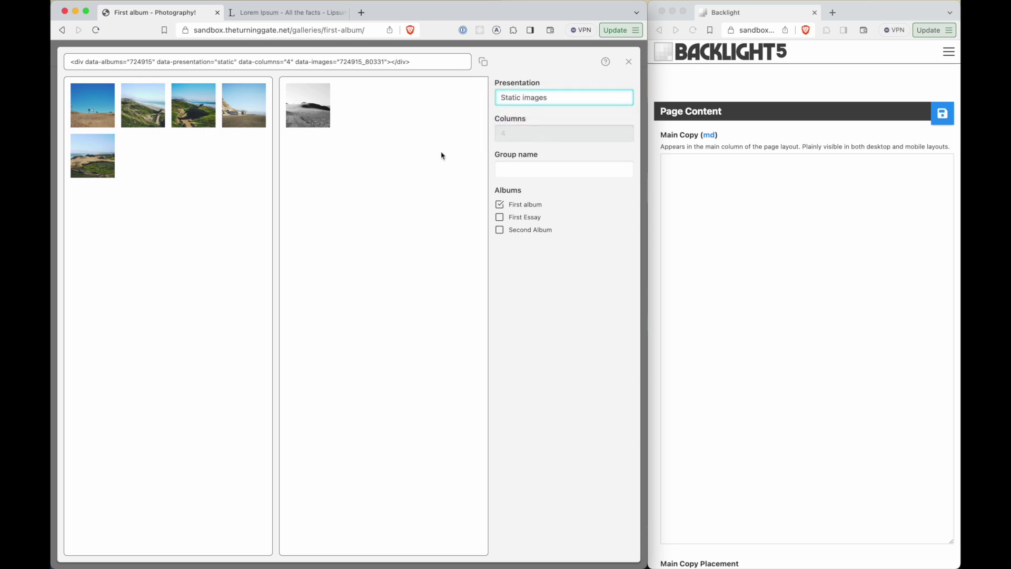
left_click(395, 61)
left_click(729, 196)
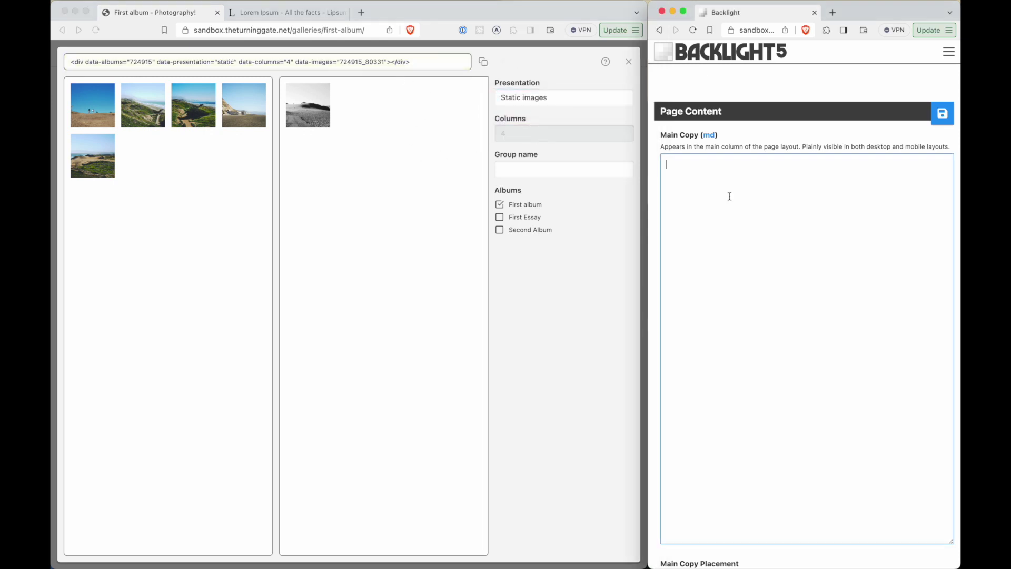
type("<div data-albums=\"724915\" data-presentation=\"static\" data-columns=\"4\" data-images=\"724915_80331\"></div>")
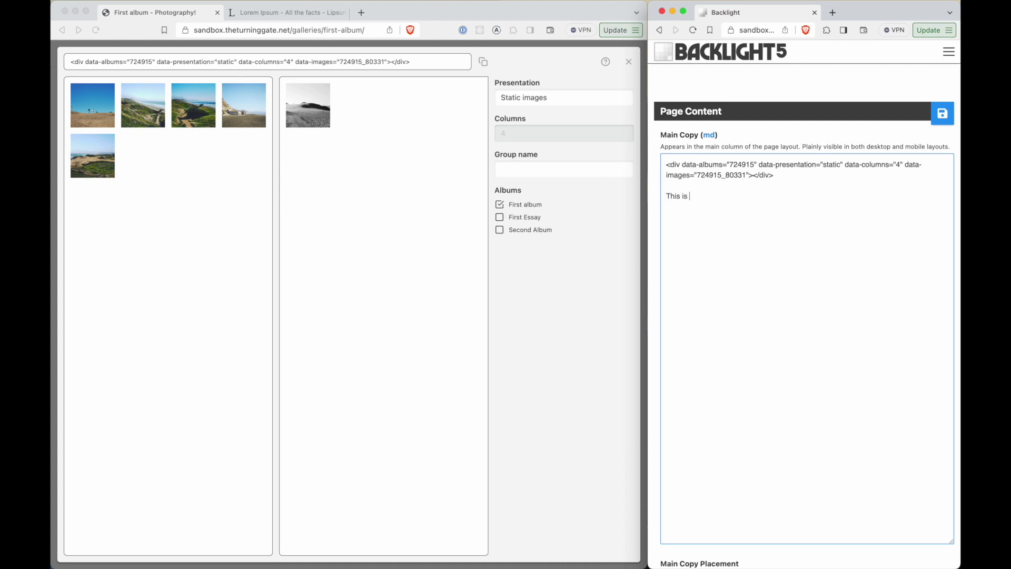
- Add the caption 'Fort Funston Beach in San Francisco' below it and save
type("Fort Funston Beach in Ssan")
key("BackSpace")
key("BackSpace")
key("BackSpace")
key("BackSpace")
type("an Franc")
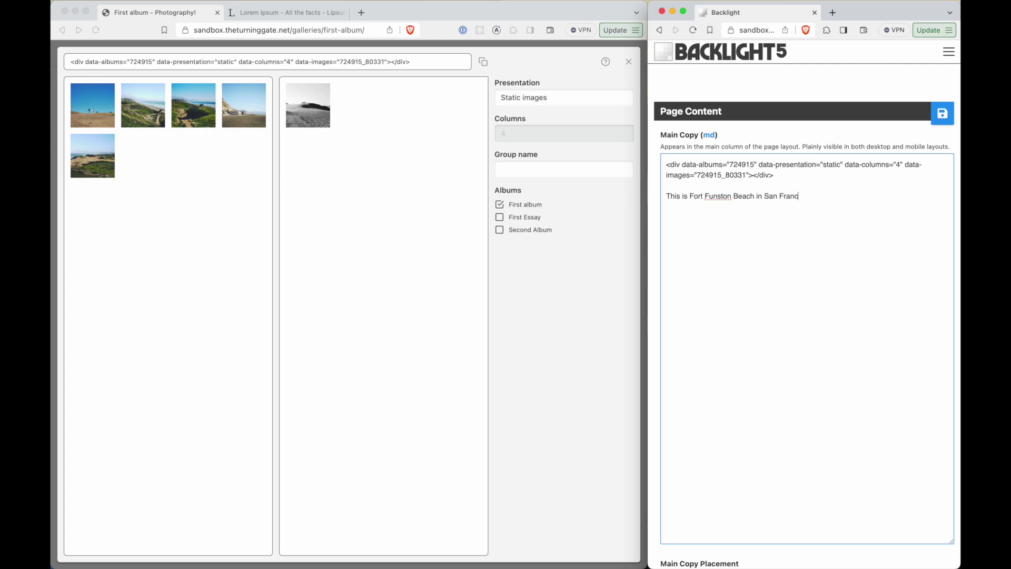
type("isco.")
left_click(943, 112)
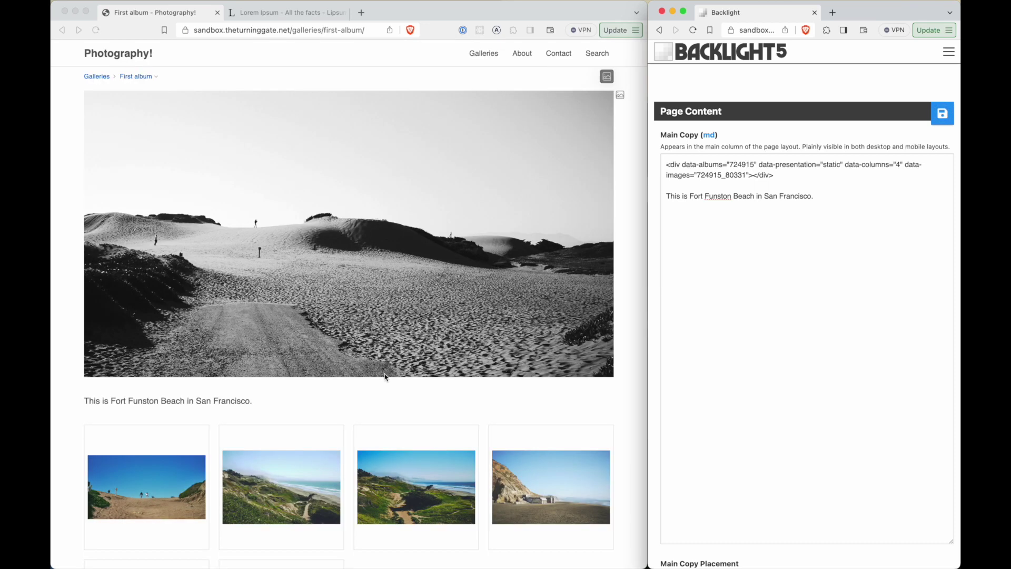
- Check the dune photo and Fort Funston caption on First album, then go to About
scroll(409, 380, "down", 2)
scroll(408, 381, "up", 2)
scroll(409, 382, "down", 5)
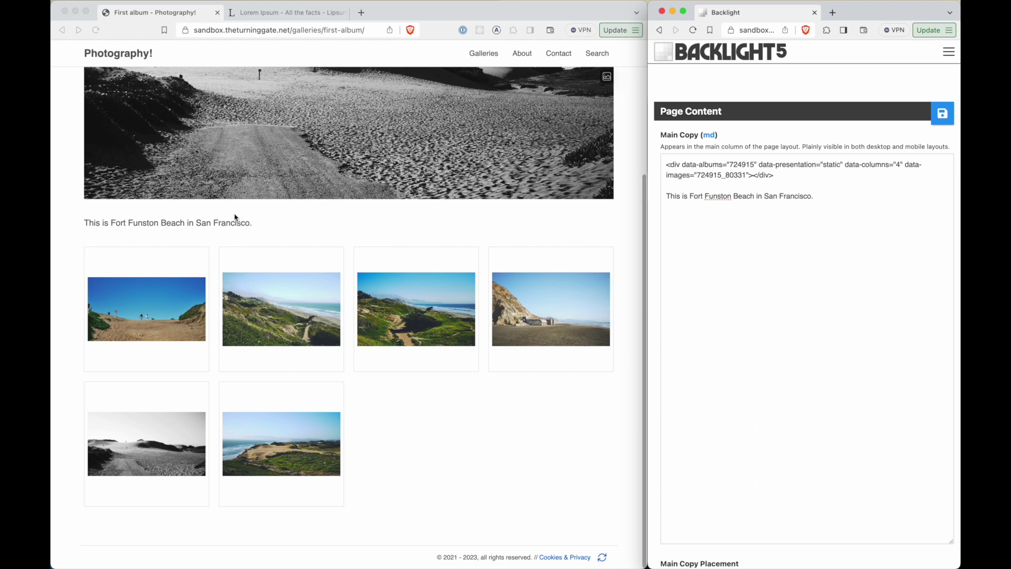
scroll(268, 243, "up", 5)
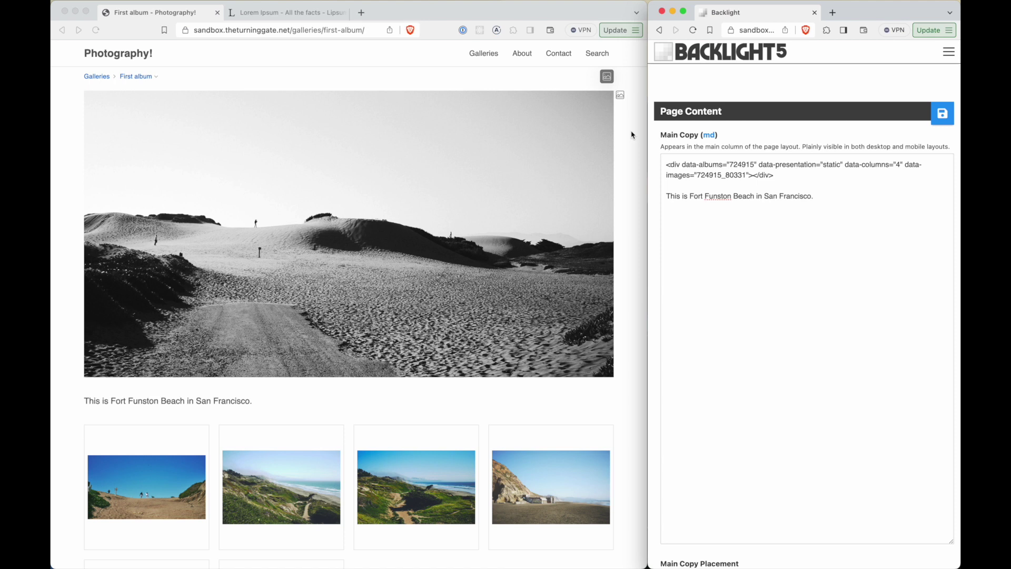
left_click(520, 56)
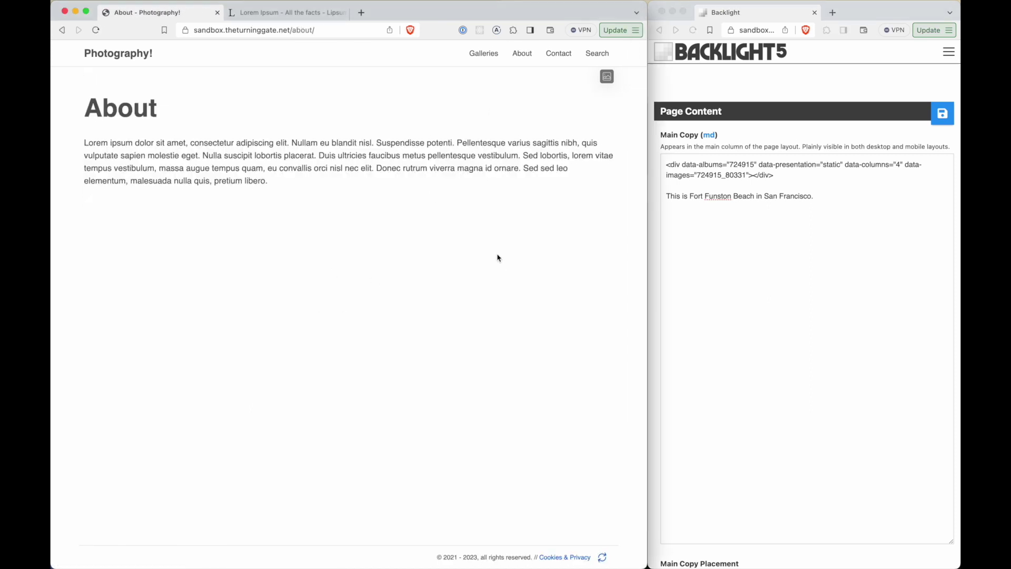
- Build and copy a Static images shortcode for the Golden Gate beach photo from Second Album
left_click(606, 76)
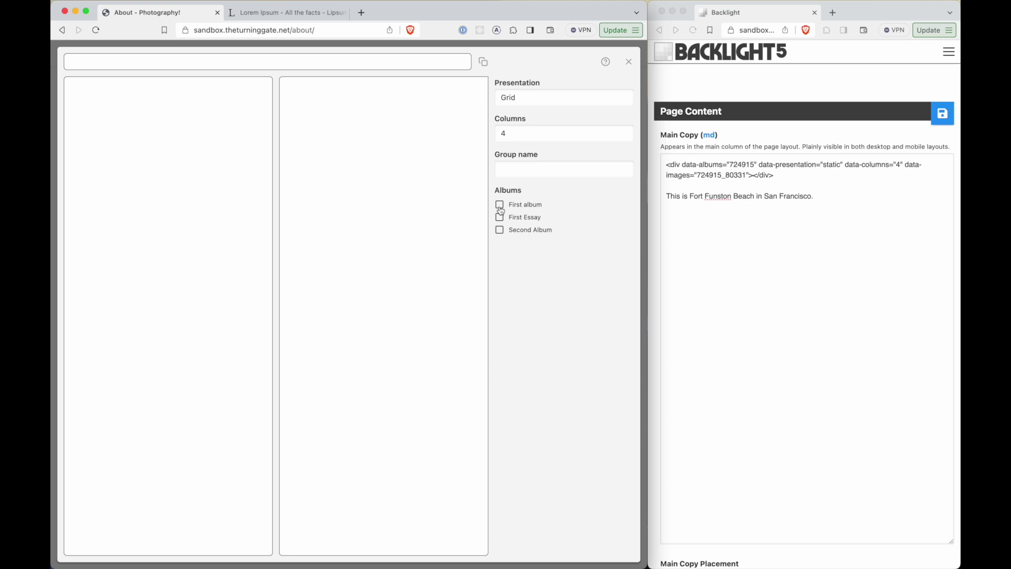
left_click(516, 231)
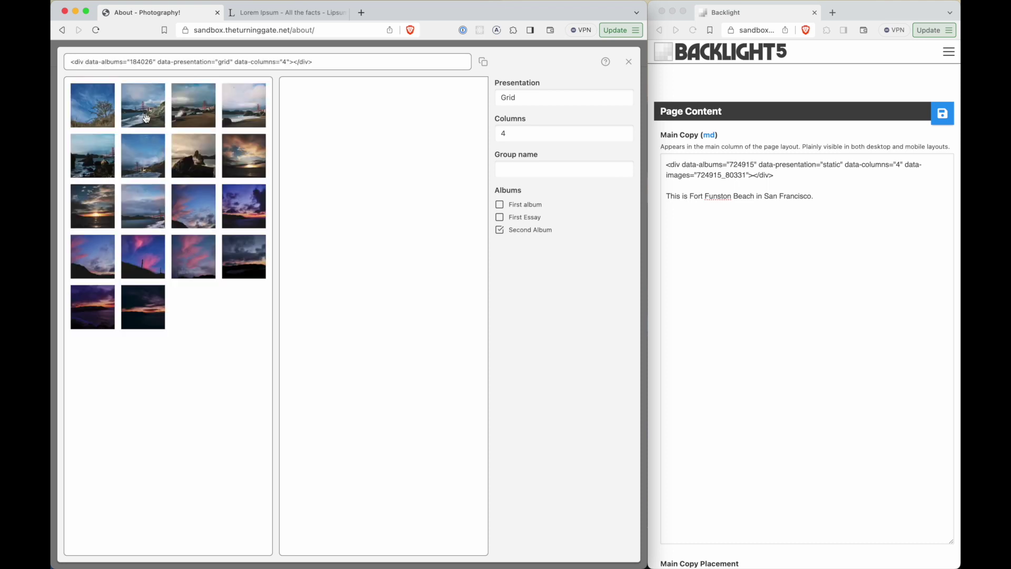
left_click_drag(147, 119, 350, 136)
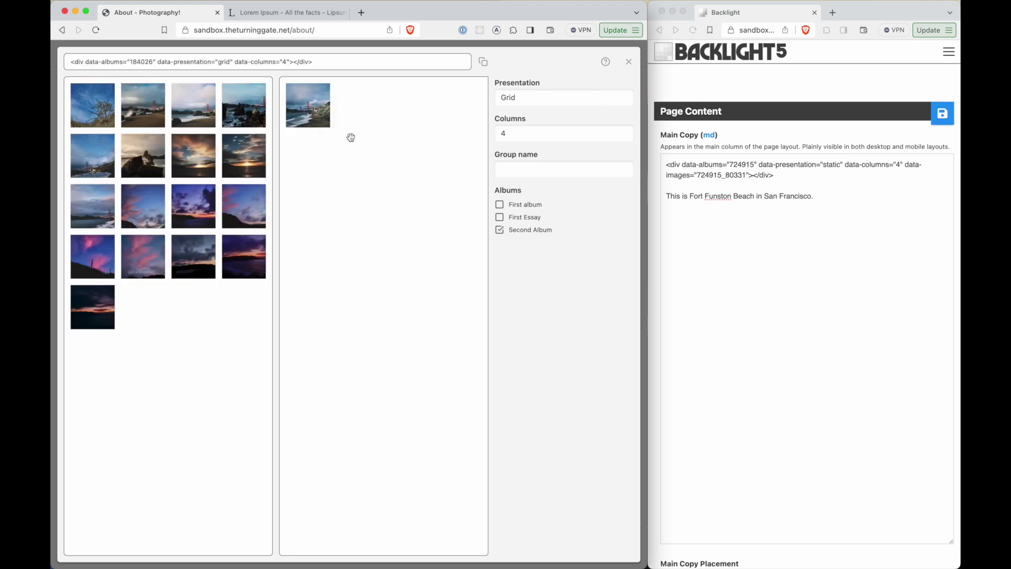
left_click(524, 99)
left_click(535, 122)
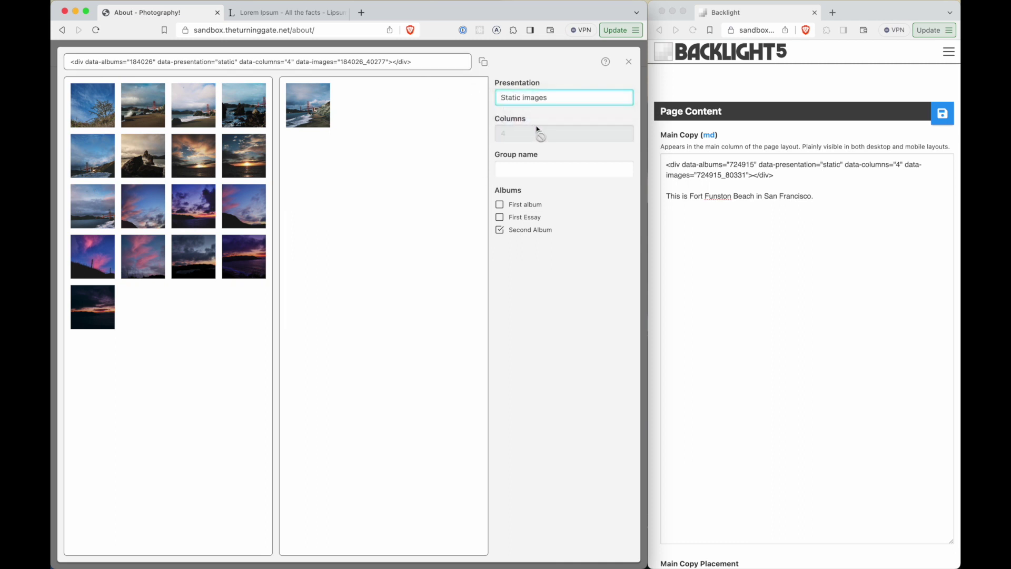
left_click(398, 65)
- Paste the shortcode on its own line under #About in the About page's Main Copy and save
left_click(948, 52)
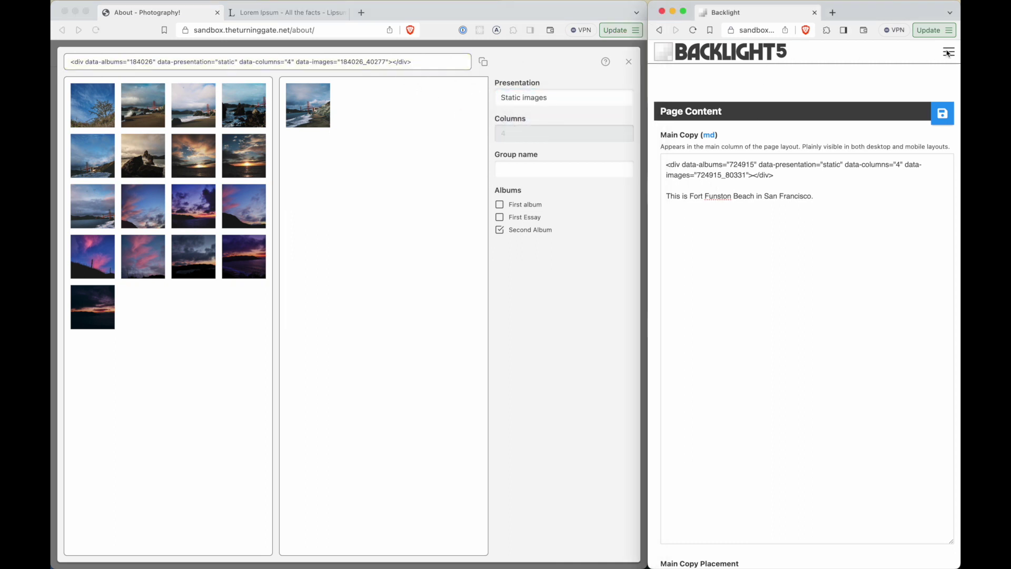
left_click(947, 53)
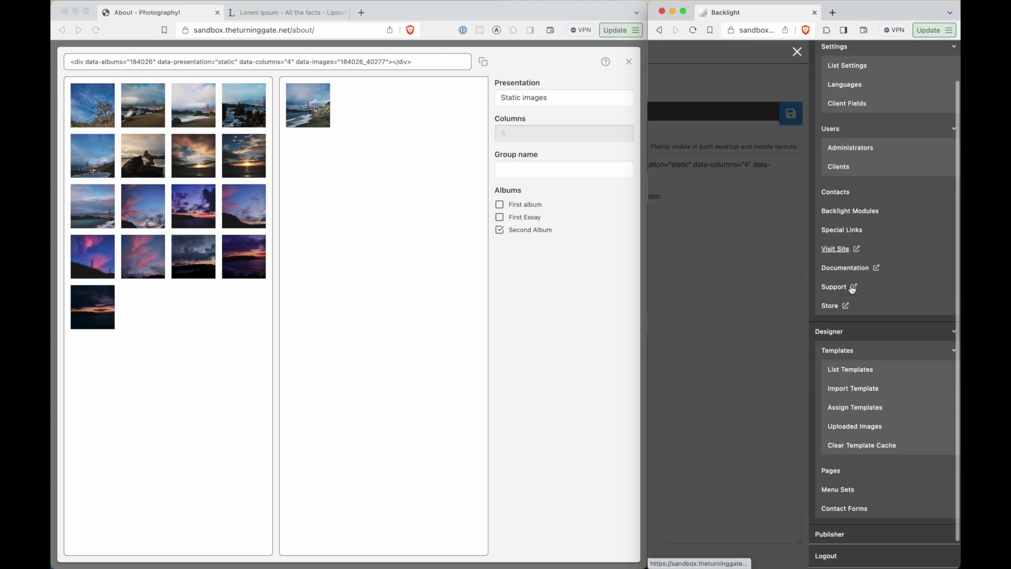
scroll(852, 289, "down", 1)
left_click(831, 440)
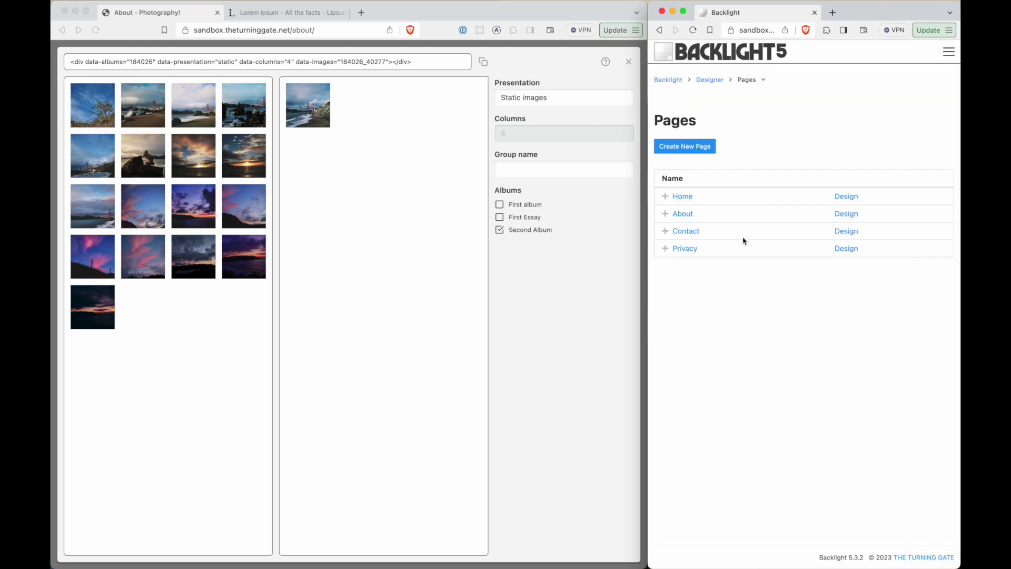
left_click(846, 213)
left_click(756, 336)
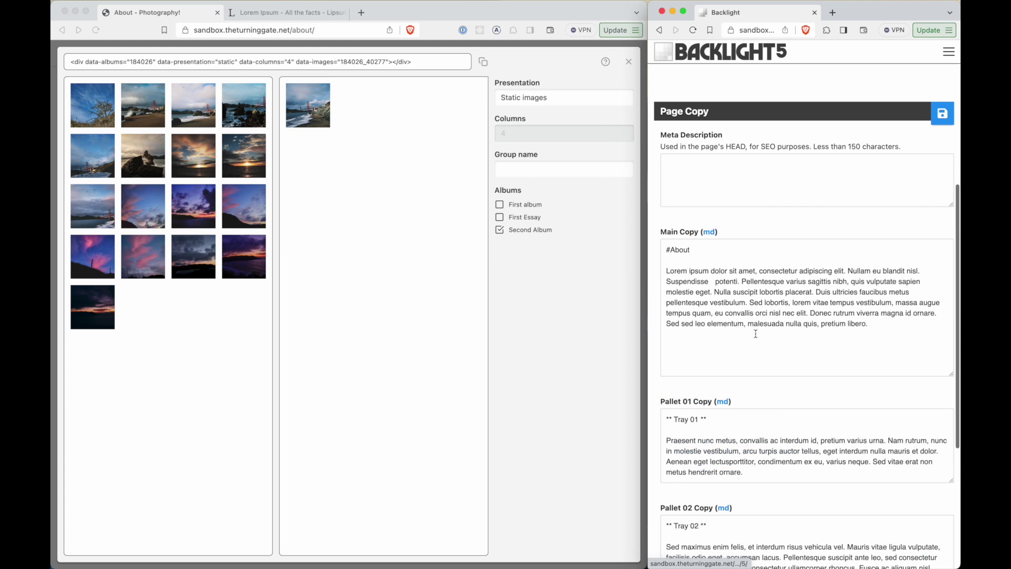
left_click(711, 260)
key("Return")
type("<div data-albums=\"184026\" data-presentation=\"static\" data-columns=\"4\" data-images=\"184026_40277\"></div>")
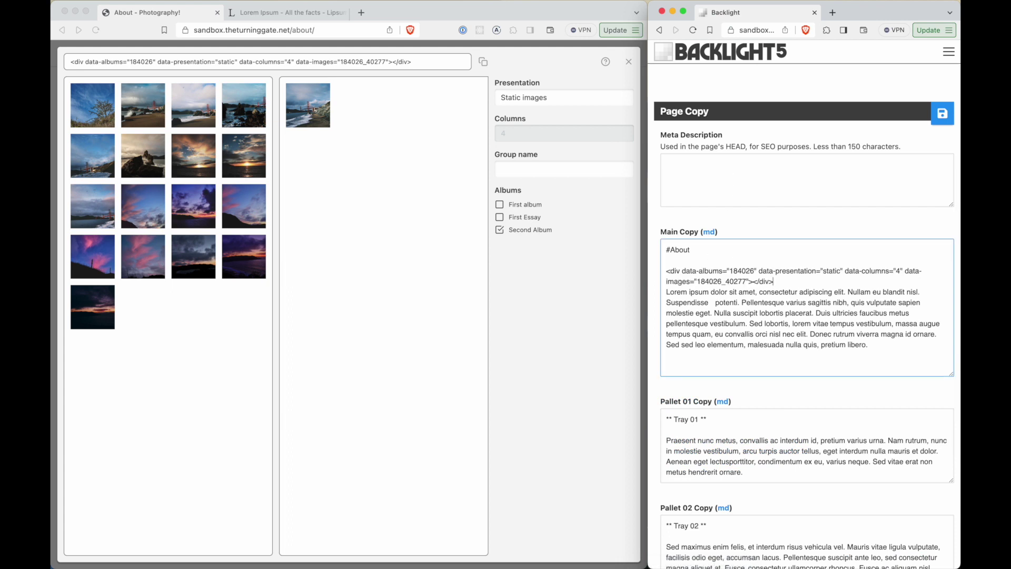
key("Return")
left_click(942, 113)
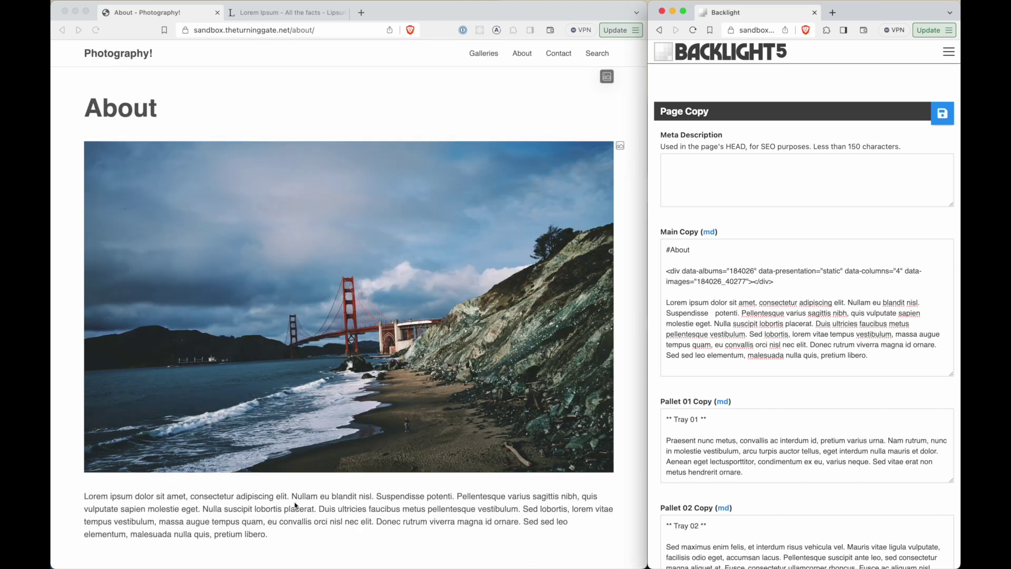
- Verify the bridge photo on the About page, then load the Welcome home page
scroll(331, 443, "down", 2)
scroll(331, 442, "up", 2)
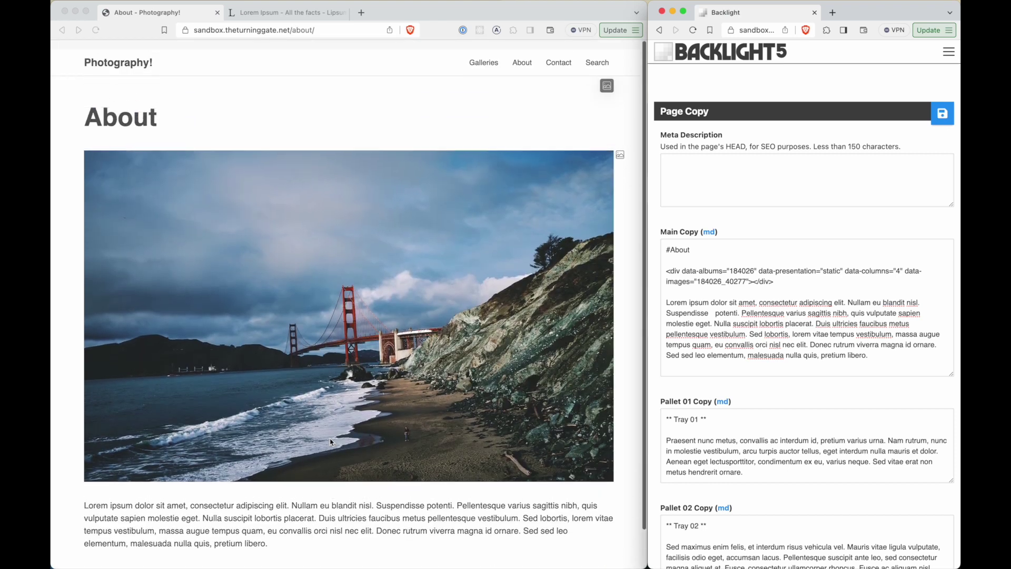
left_click(136, 58)
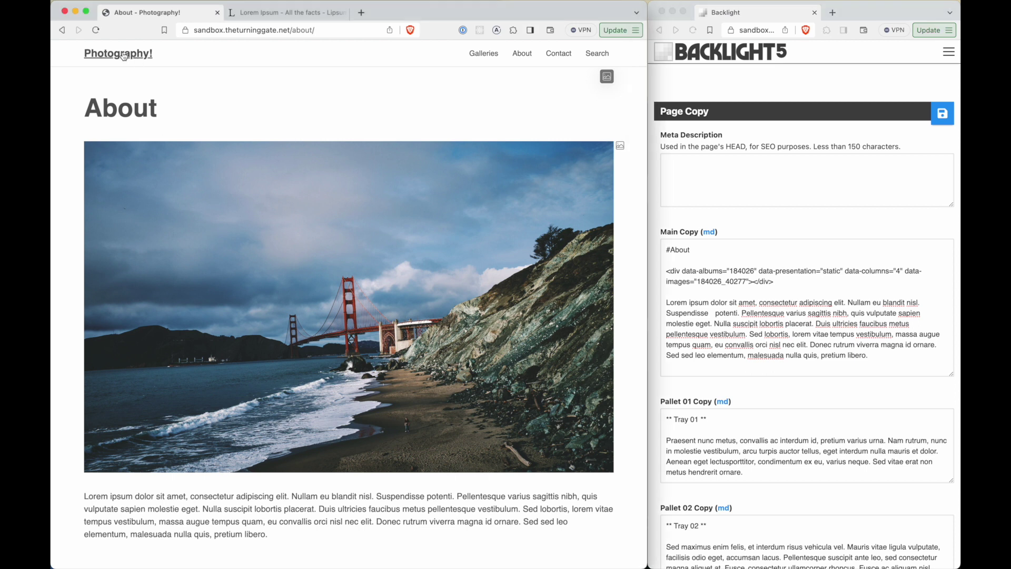
left_click(124, 57)
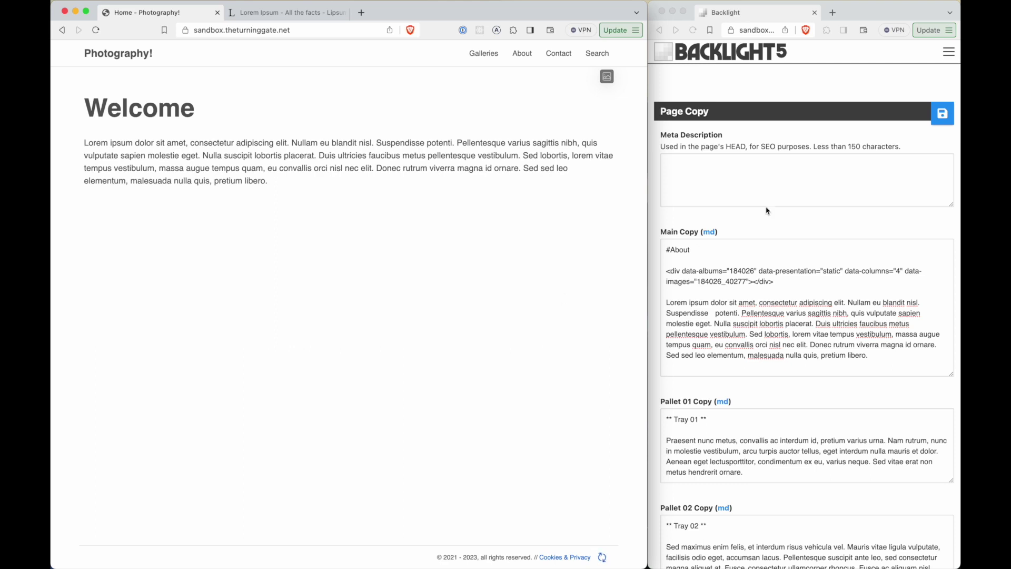
scroll(841, 135, "up", 5)
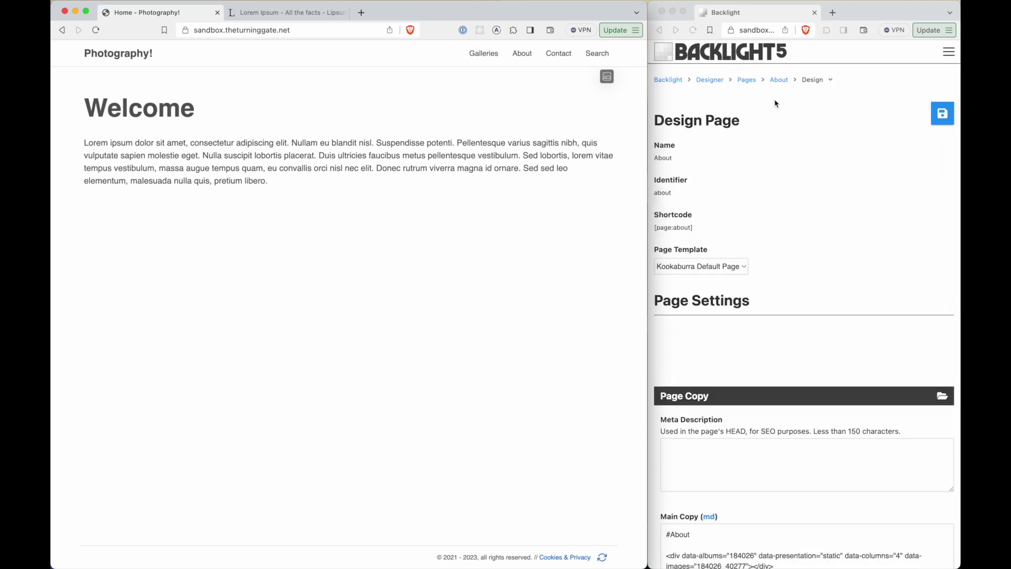
- Open the Home page's Page Copy and add a blank line below #Welcome in Main Copy
left_click(746, 80)
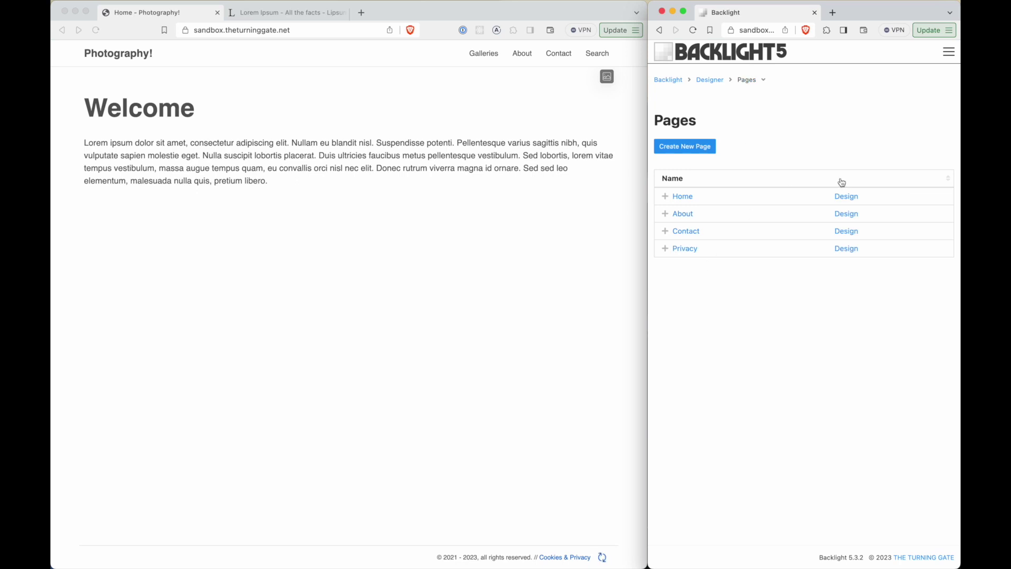
left_click(846, 198)
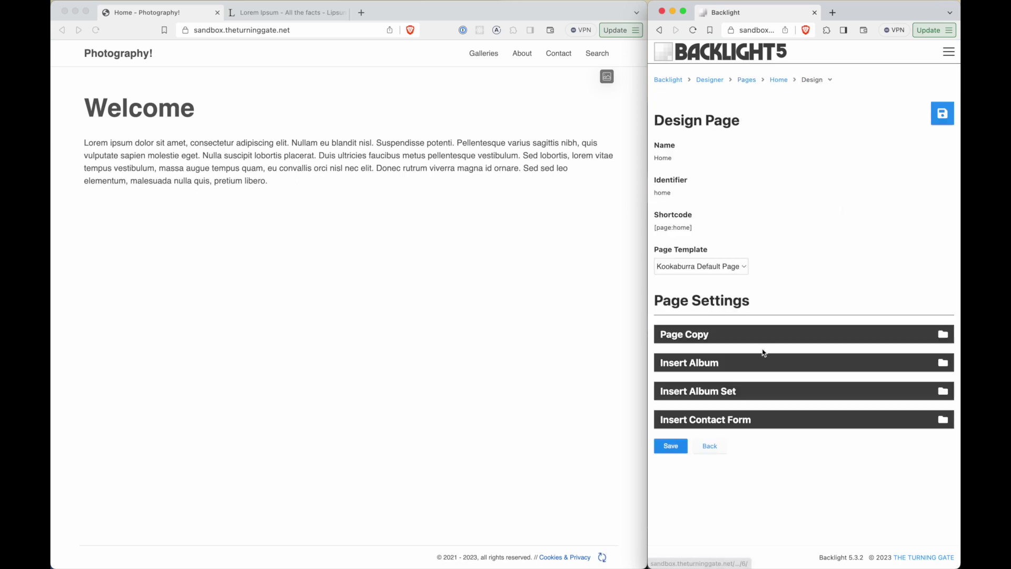
left_click(728, 335)
left_click(697, 262)
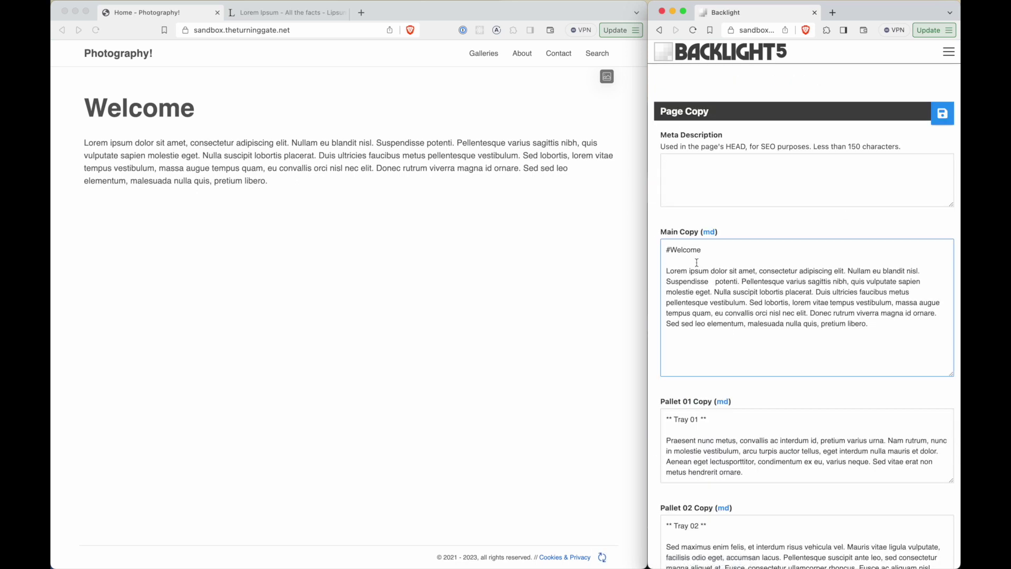
key("Return")
- Build and copy a grid shortcode of four photos from First album and Second Album
left_click(514, 238)
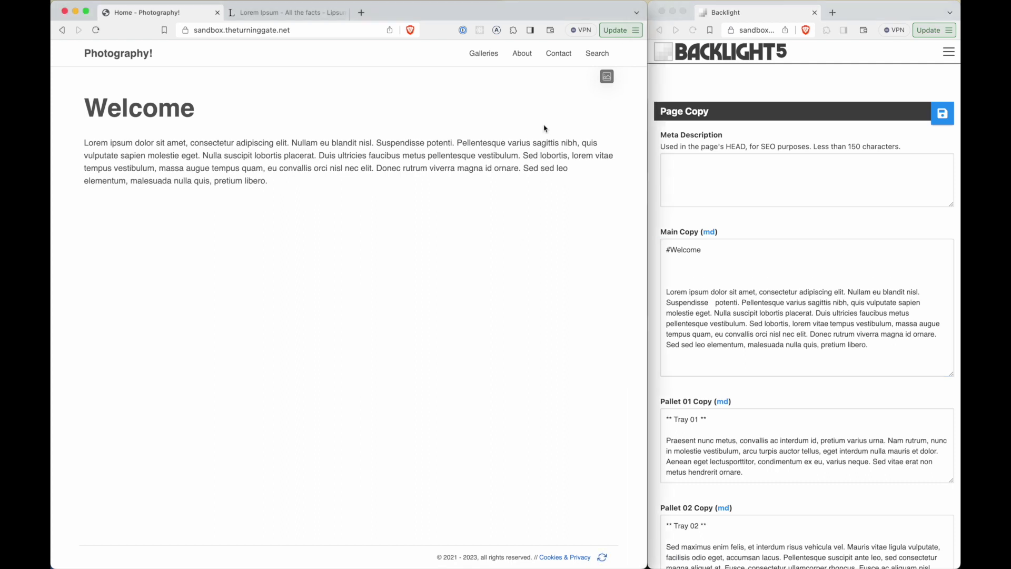
left_click(607, 77)
left_click(500, 204)
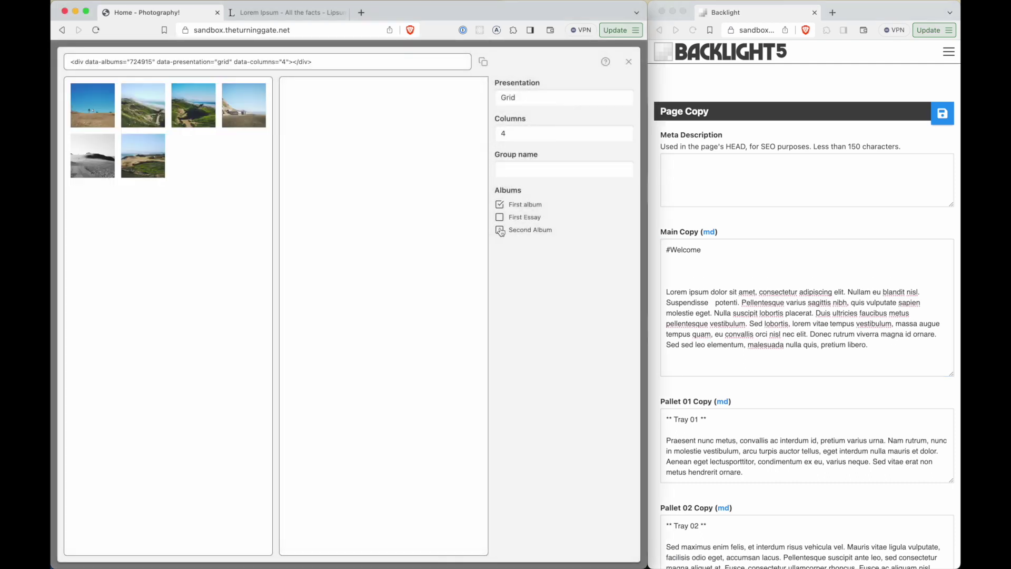
left_click(500, 230)
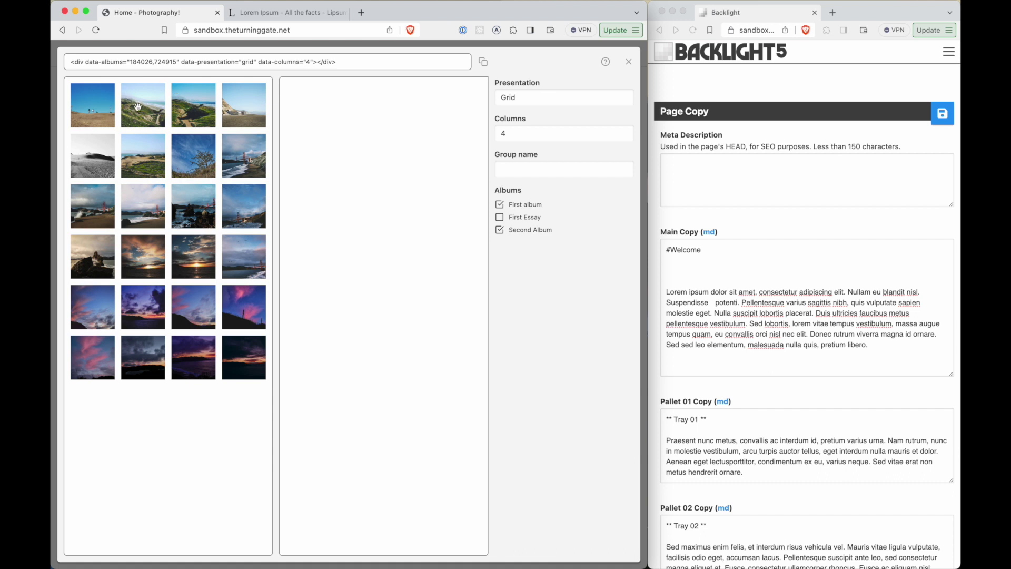
left_click(101, 112)
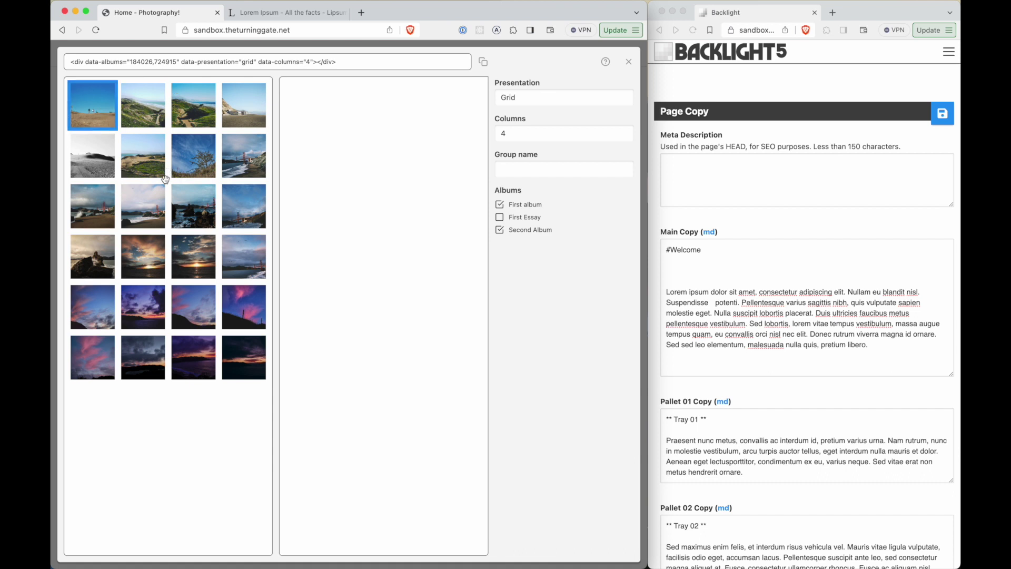
left_click(149, 168)
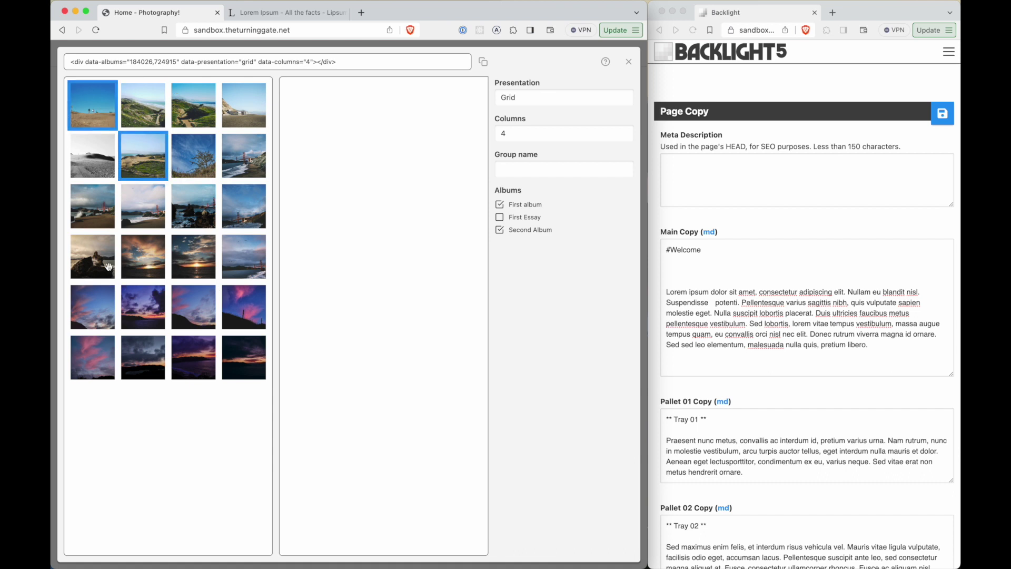
left_click(249, 217)
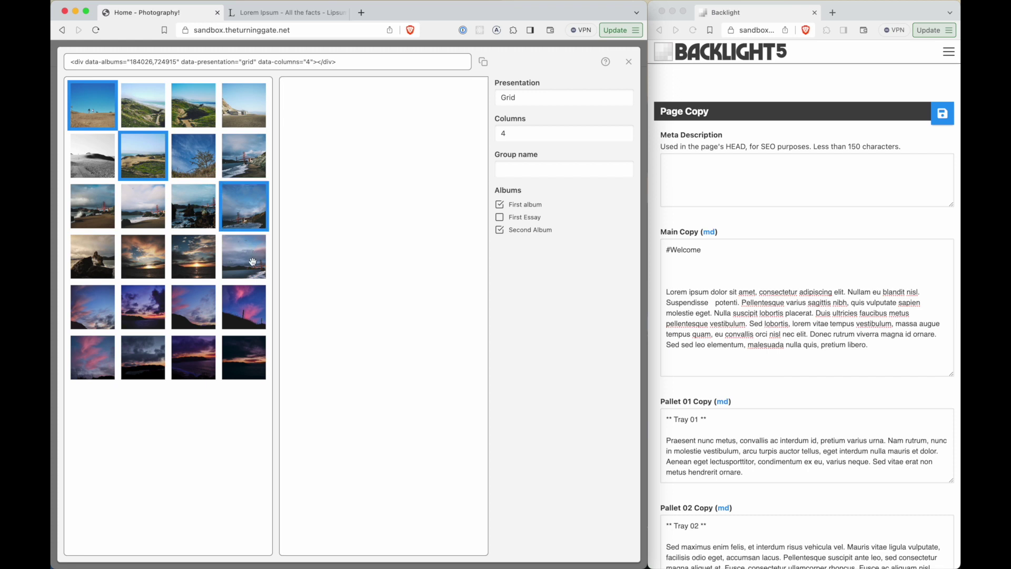
left_click(198, 264)
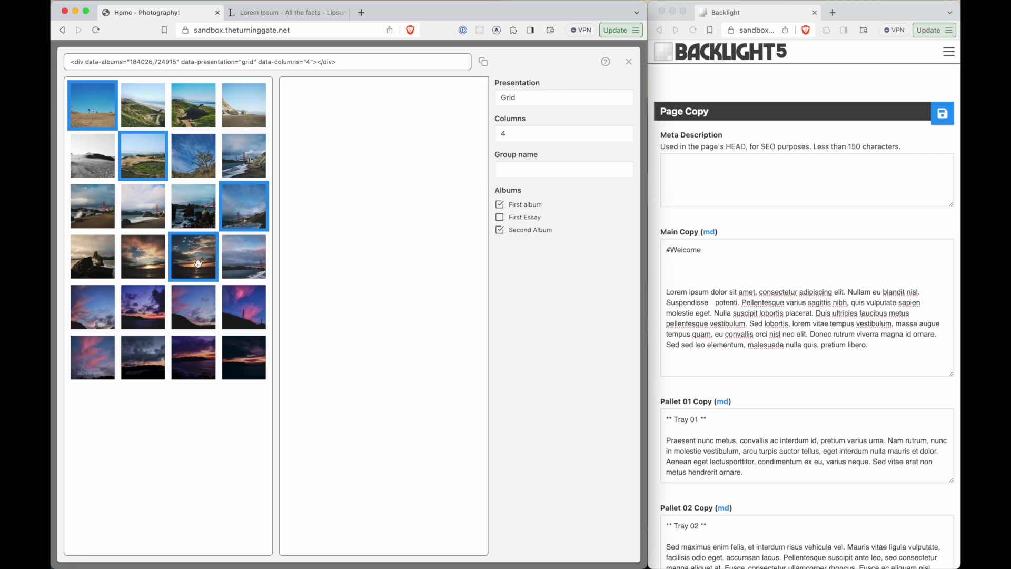
left_click_drag(245, 215, 95, 312)
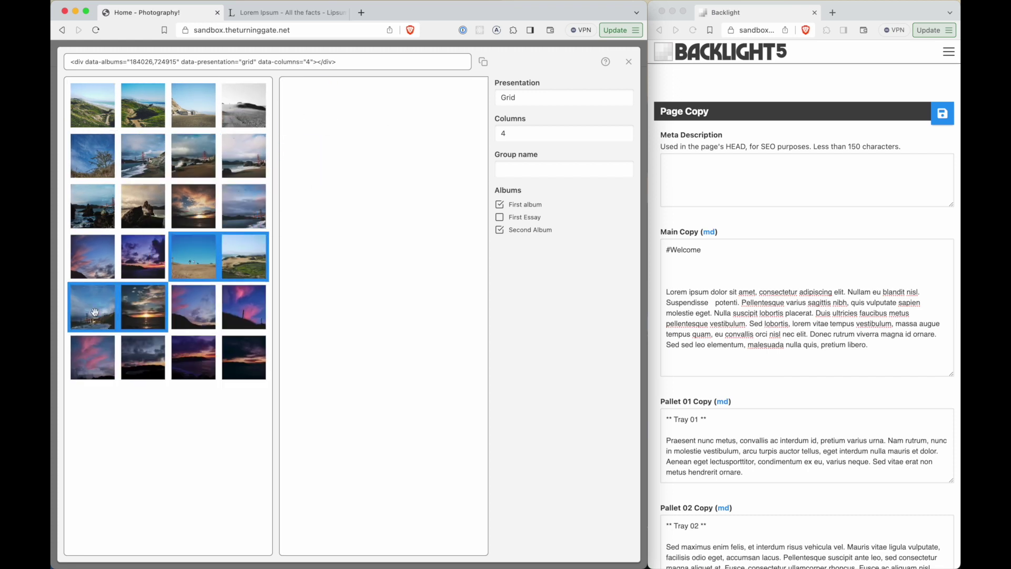
left_click_drag(239, 258, 363, 189)
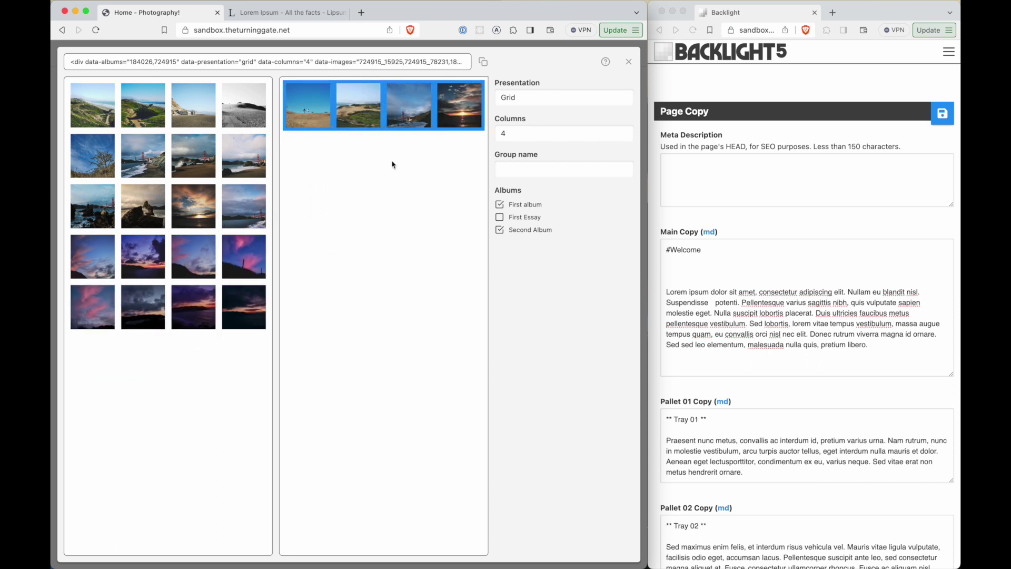
left_click(433, 62)
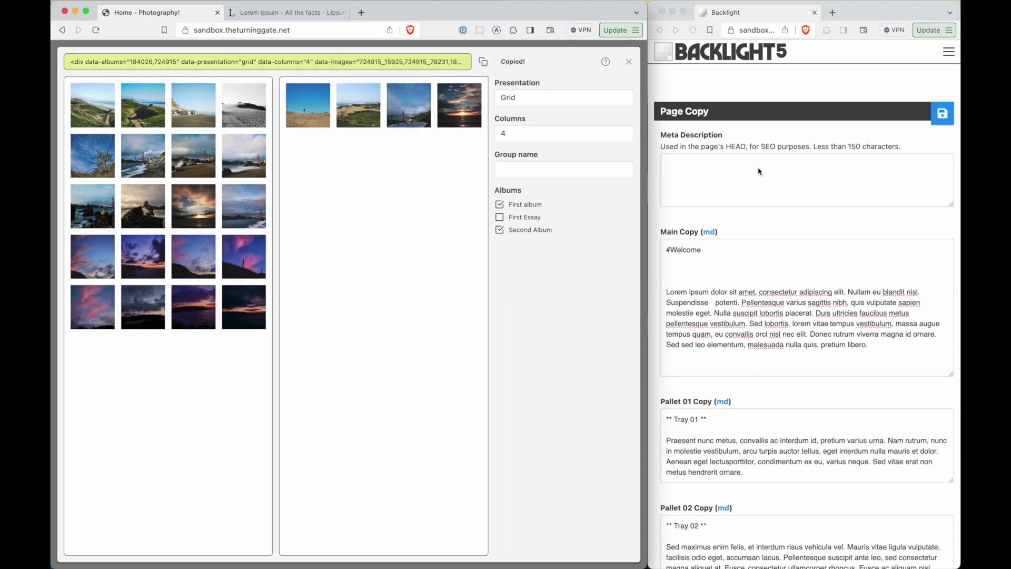
- Paste the grid shortcode below #Welcome in the Home page's Main Copy and save
left_click(753, 270)
key("super+v")
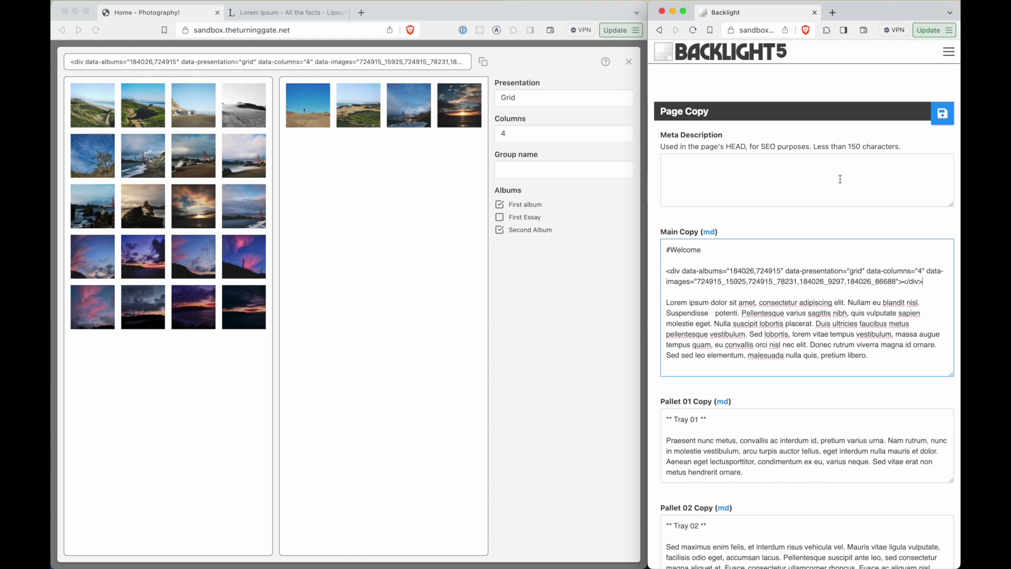
left_click(944, 119)
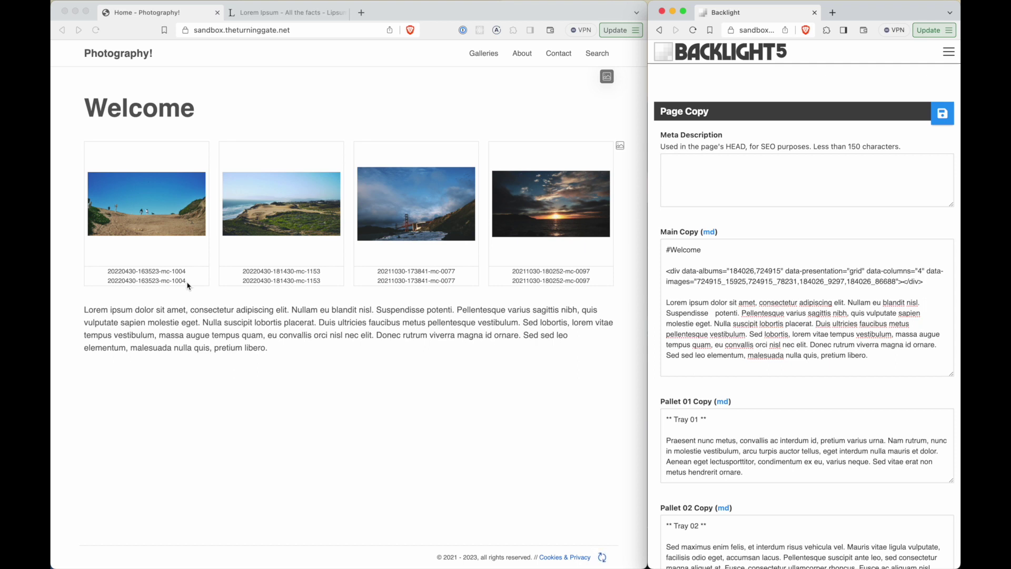
- On the live Welcome page with the four-photo grid, open and close the gallery shortcode builder
left_click(351, 341)
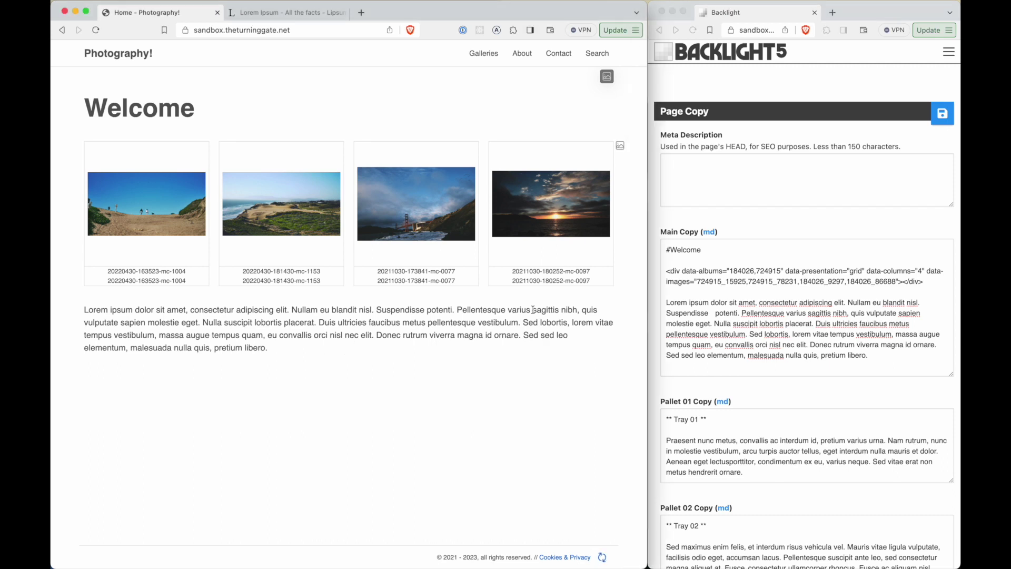
left_click(621, 148)
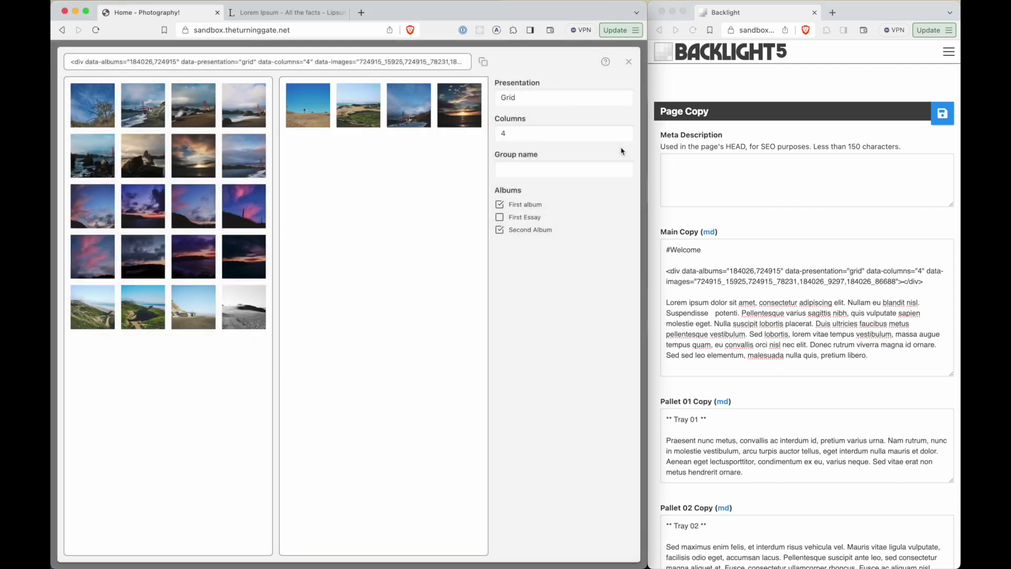
left_click(633, 64)
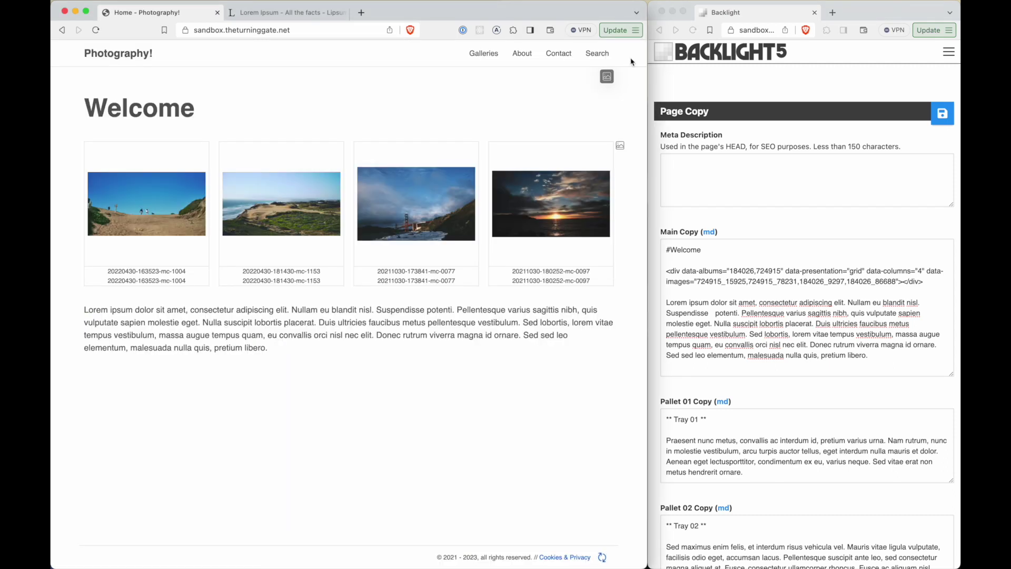